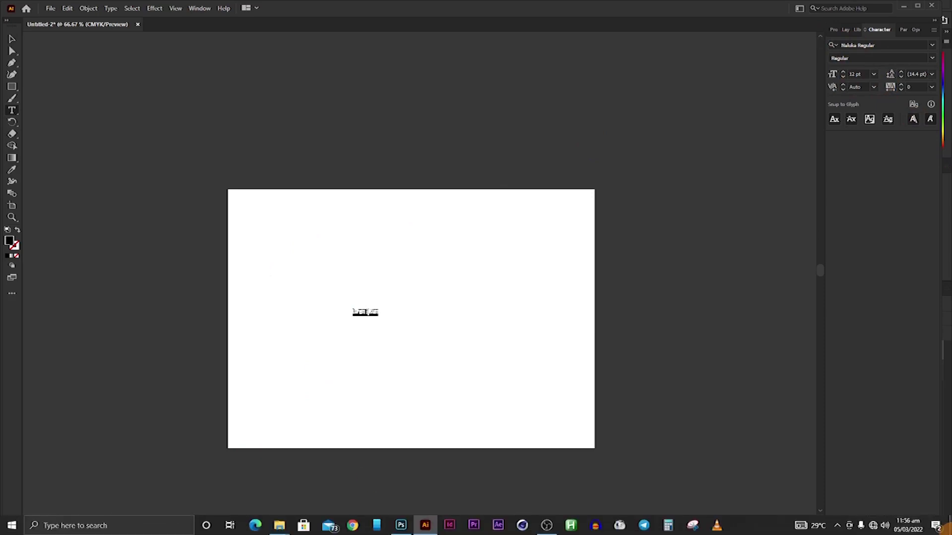
Enter 65 in the text object, enlarge it to about 356 pt and position it near the middle of the artboard.
text(65)
click(12, 39)
drag(358, 315, 446, 366)
drag(389, 255, 418, 290)
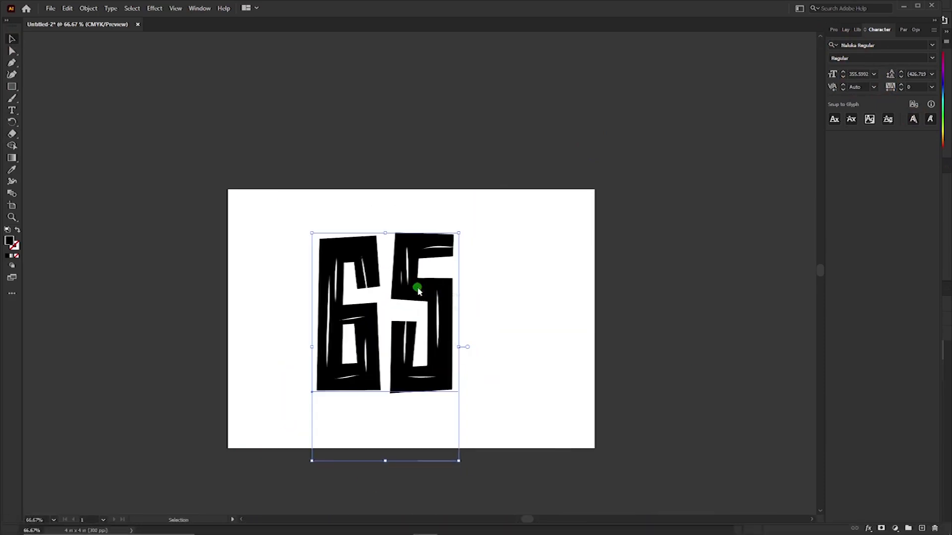
Convert the 65 text to outlines, keep it near the artboard centre and ungroup it into separate digits.
right_click(417, 290)
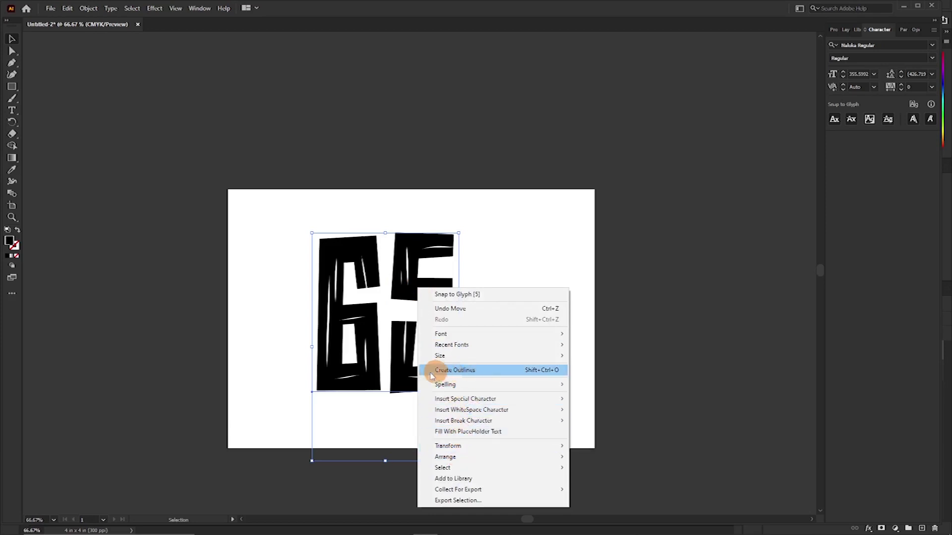
click(465, 372)
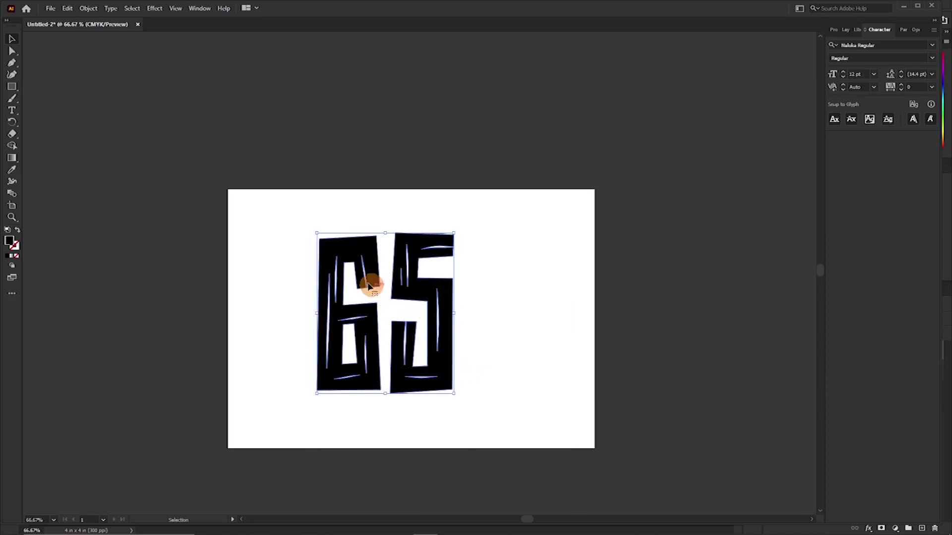
drag(363, 257, 373, 240)
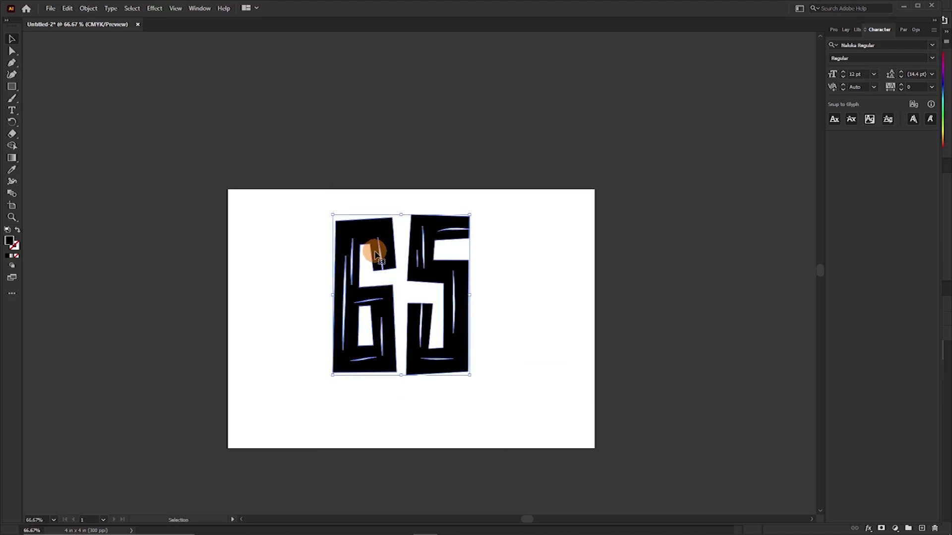
click(387, 234)
drag(387, 234, 375, 250)
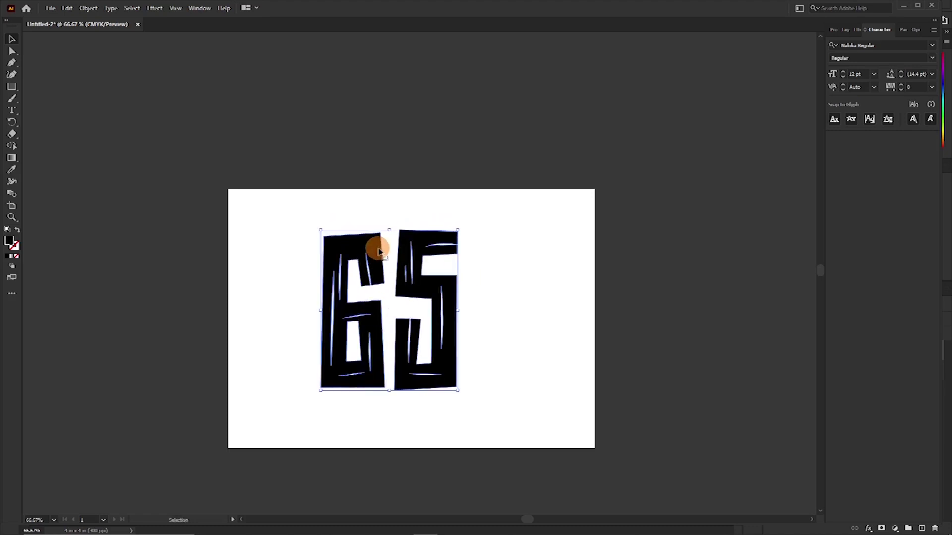
right_click(431, 288)
click(458, 369)
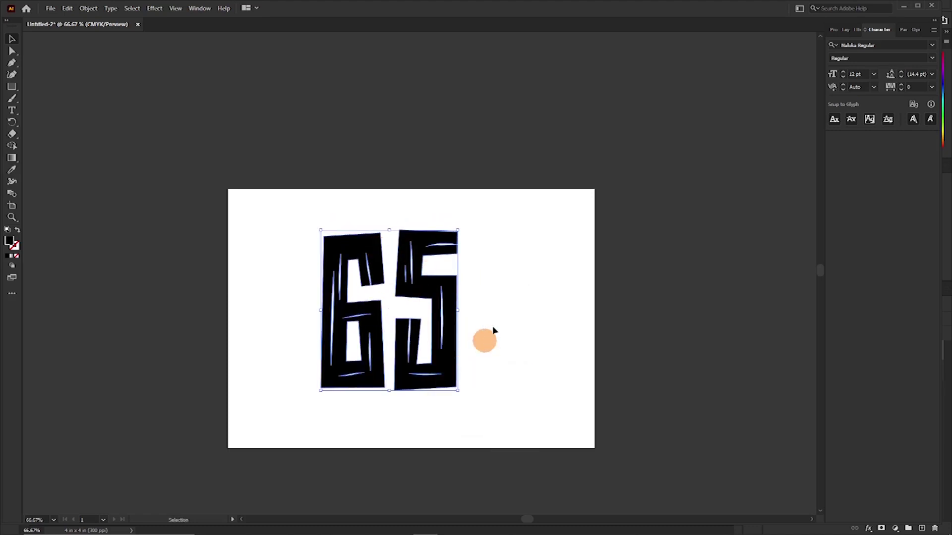
Try moving the 5 away from the 6 as a separate shape and undo the move.
double_click(446, 298)
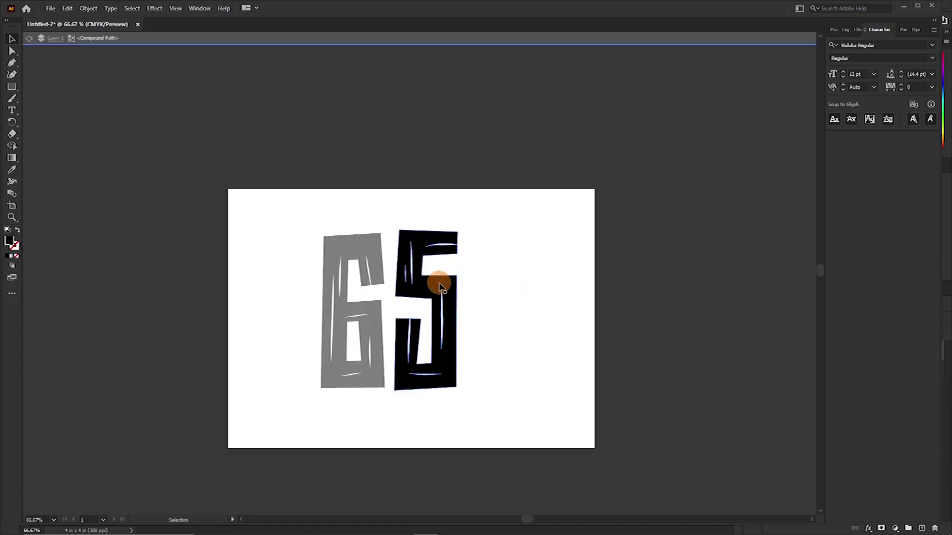
key(Escape)
drag(441, 281, 550, 266)
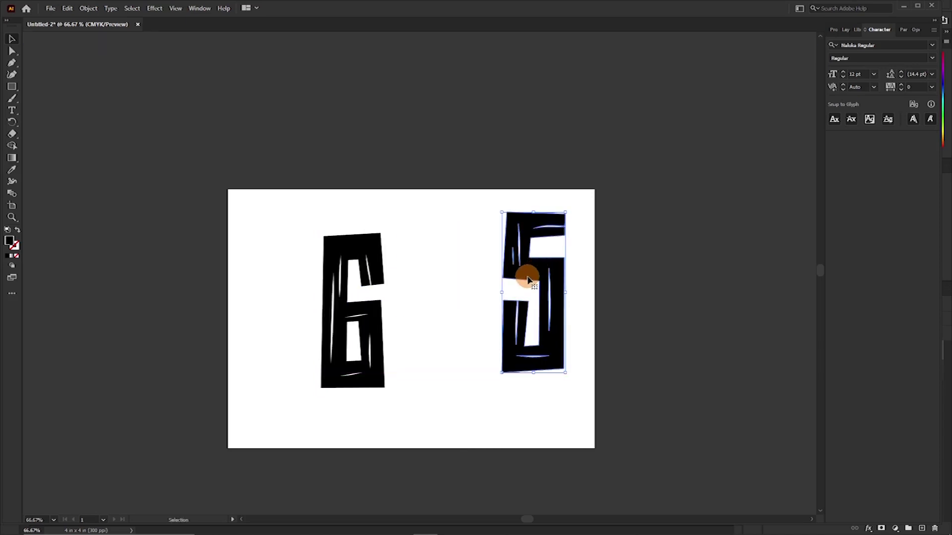
key(ctrl+z)
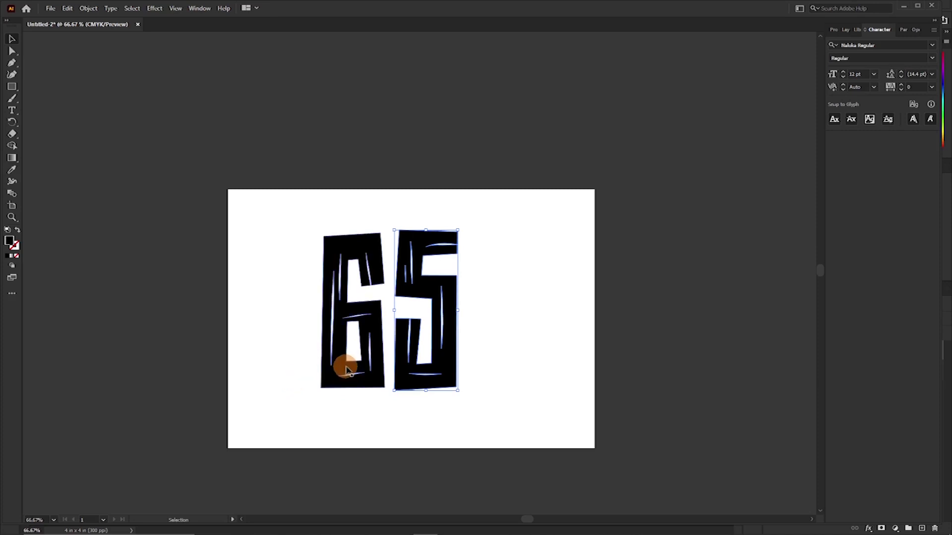
Round the lower-right outer corner of the 5 with a 7 mm radius.
key(a)
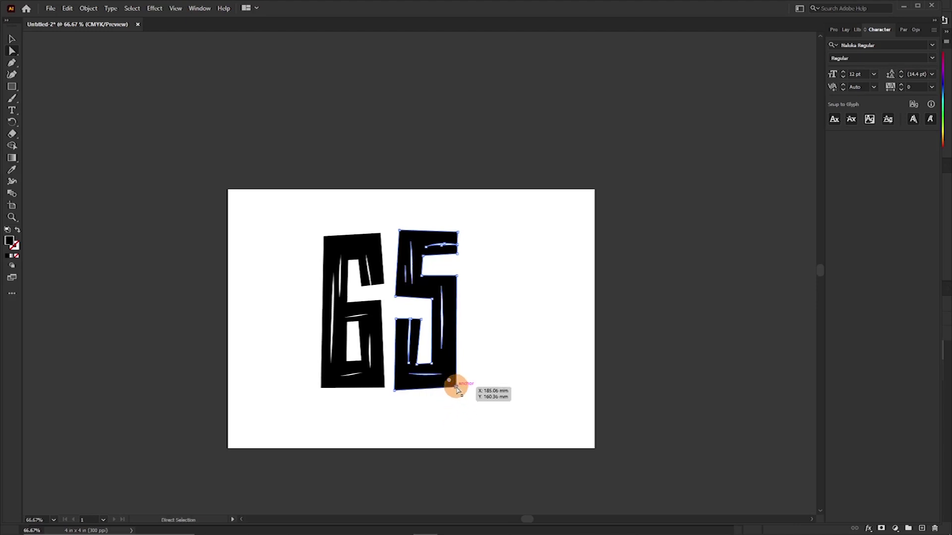
click(449, 382)
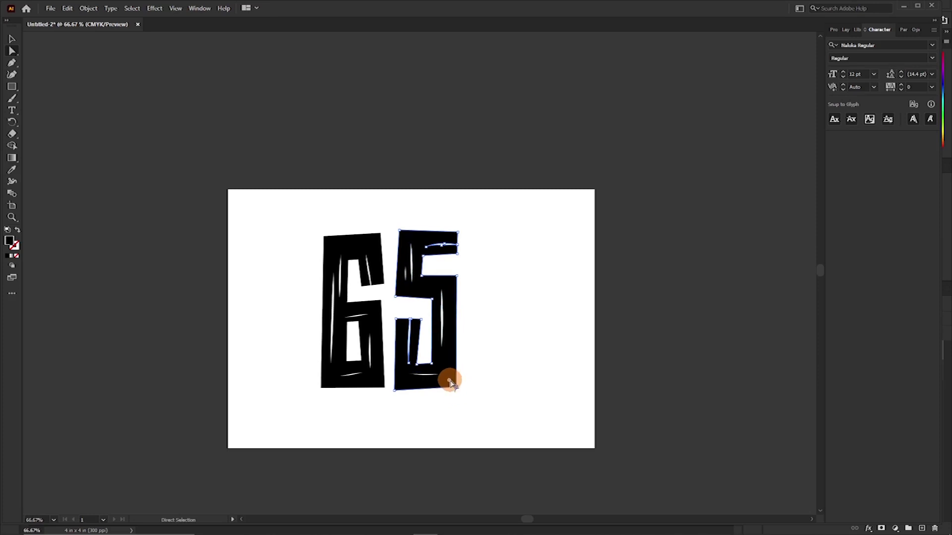
key(ctrl+plus)
key(ctrl+plus)
key(ctrl+plus)
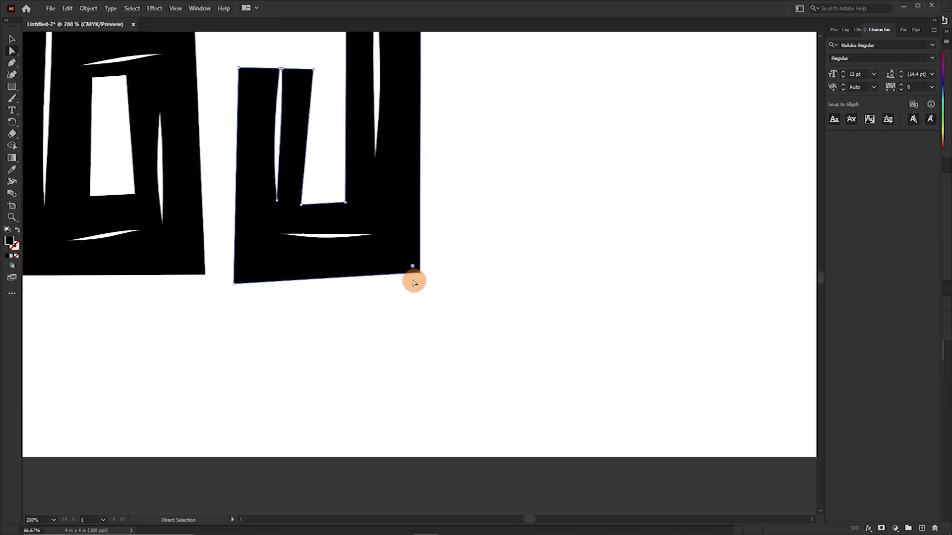
scroll(401, 272, up, 2)
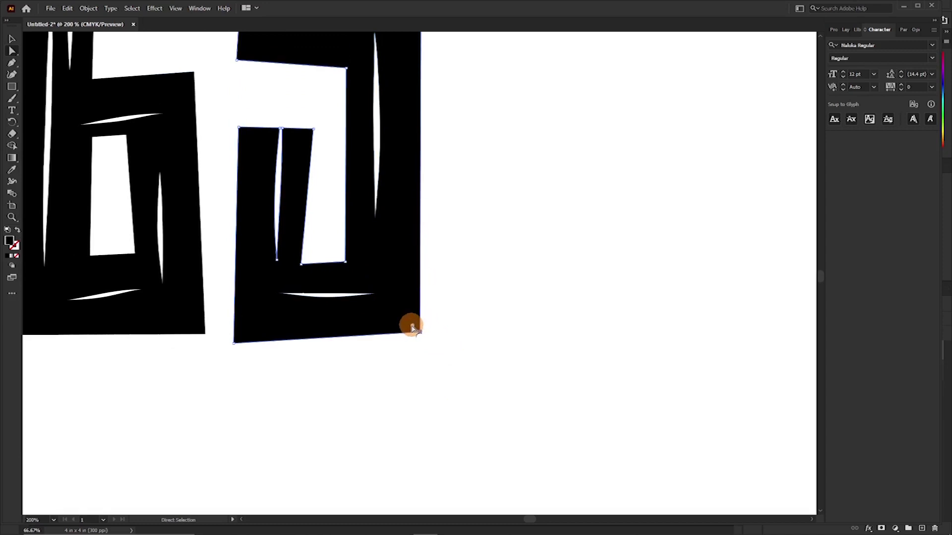
drag(413, 328, 474, 332)
click(421, 332)
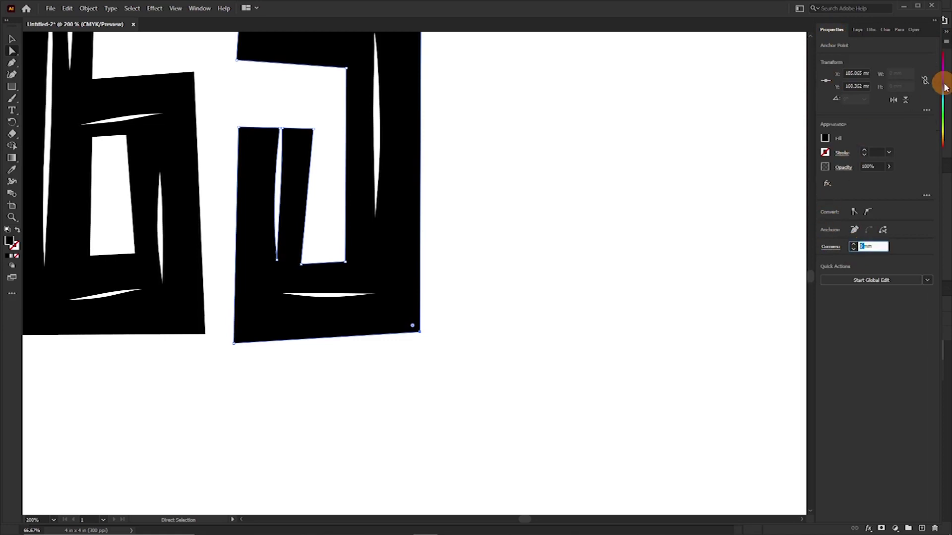
mouse_move(948, 530)
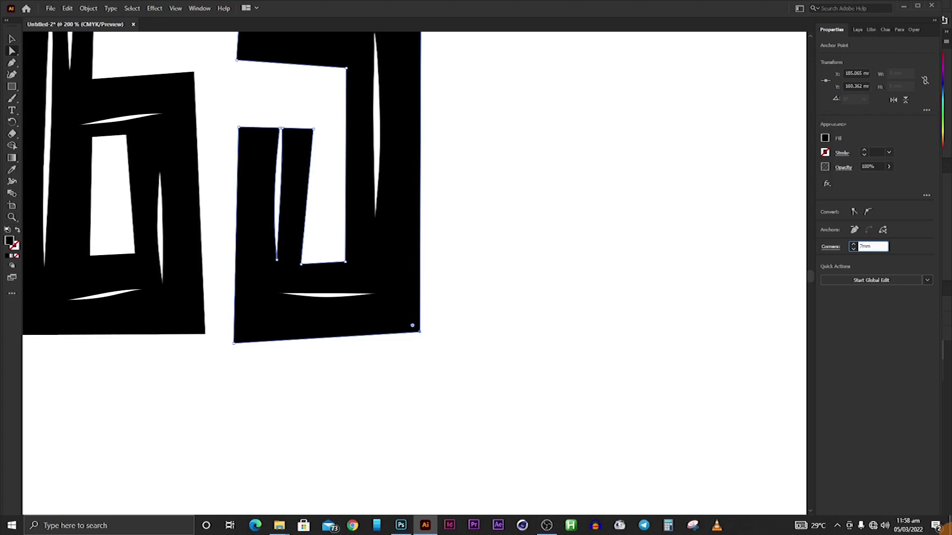
key(Return)
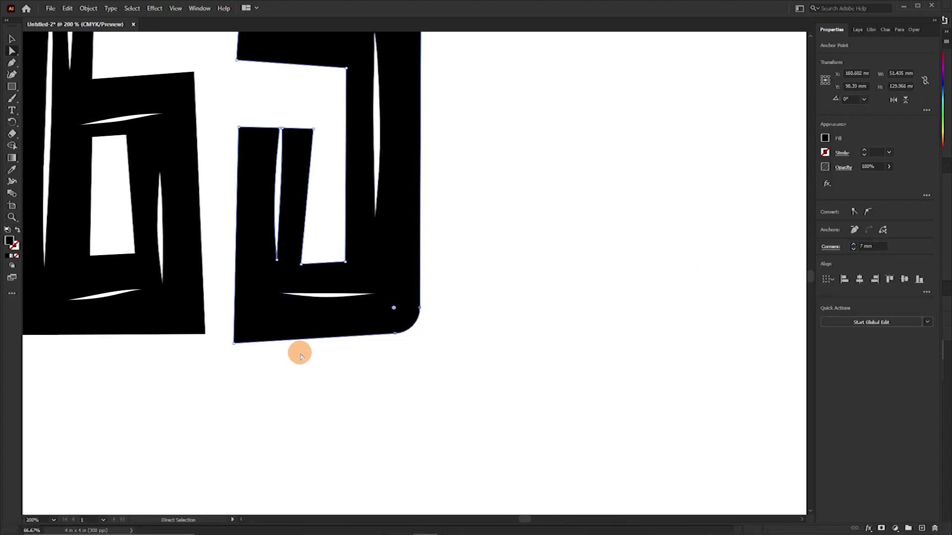
Round the lower-left outer corner of the 6 with a 7 mm radius.
drag(208, 297, 355, 366)
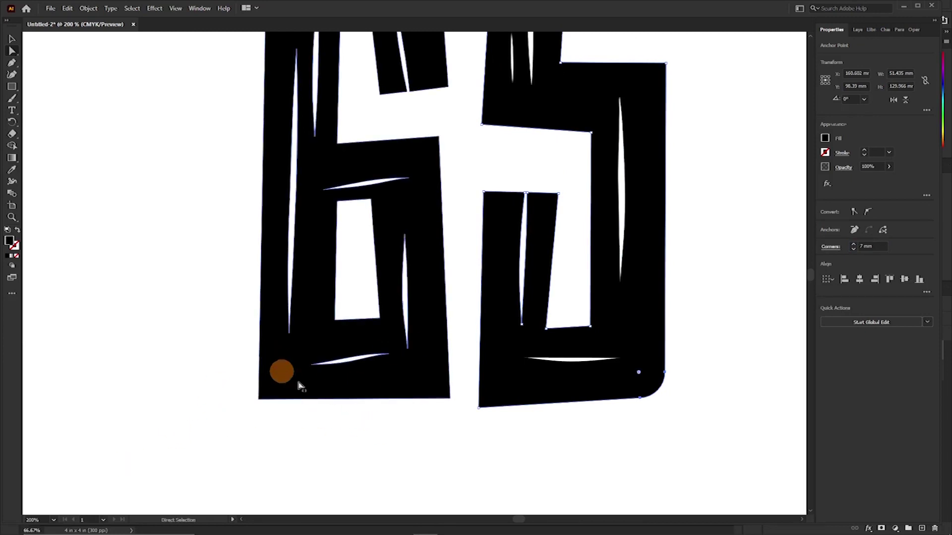
click(258, 399)
click(860, 246)
Round the upper-right outer corner of the 6 with a 7 mm radius.
drag(255, 367, 461, 102)
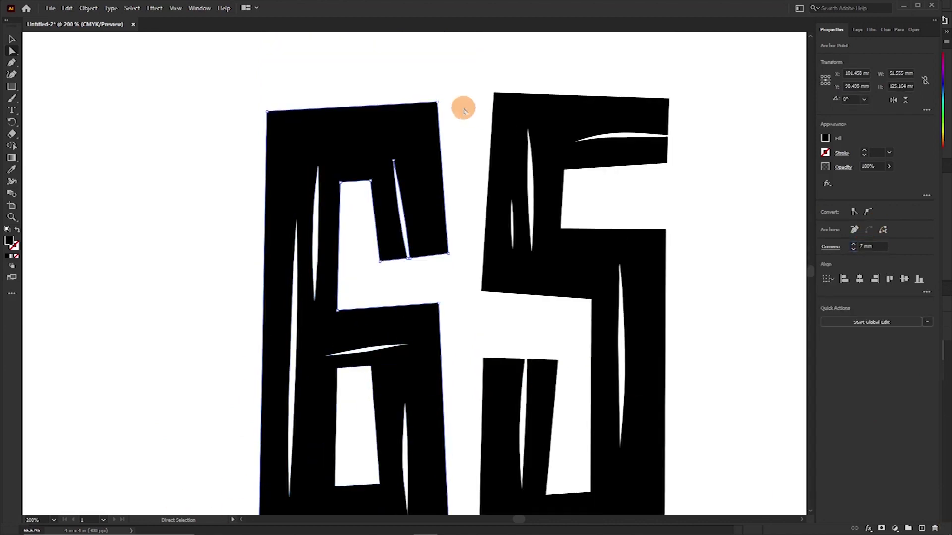
click(436, 102)
text(5)
key(Return)
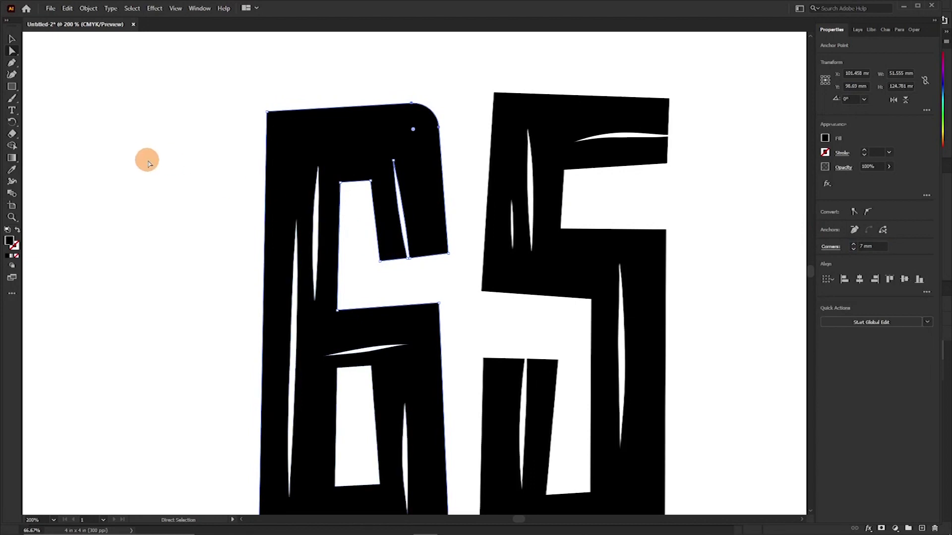
Try rounding the upper-left outer corner of the 6 freehand to about 22 mm and undo it.
click(269, 116)
drag(274, 120, 342, 195)
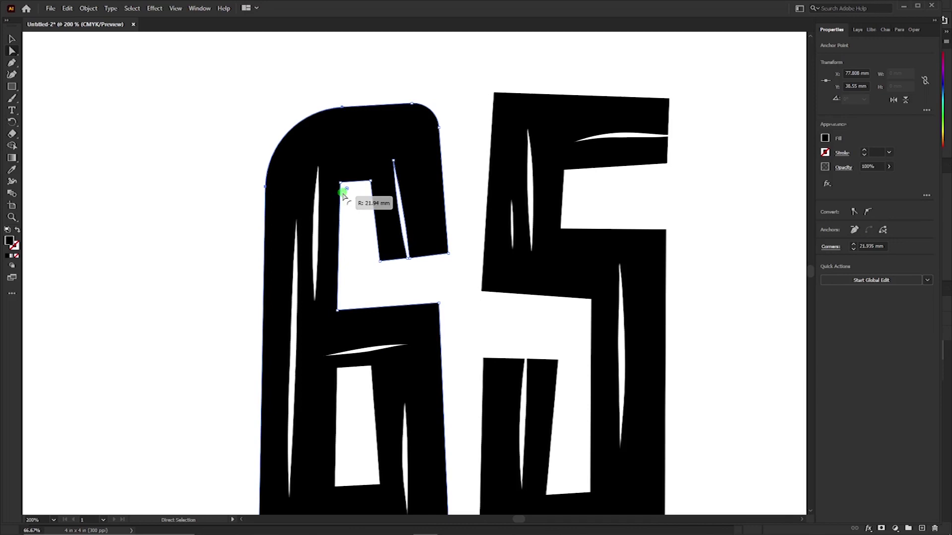
drag(344, 195, 340, 186)
key(ctrl+z)
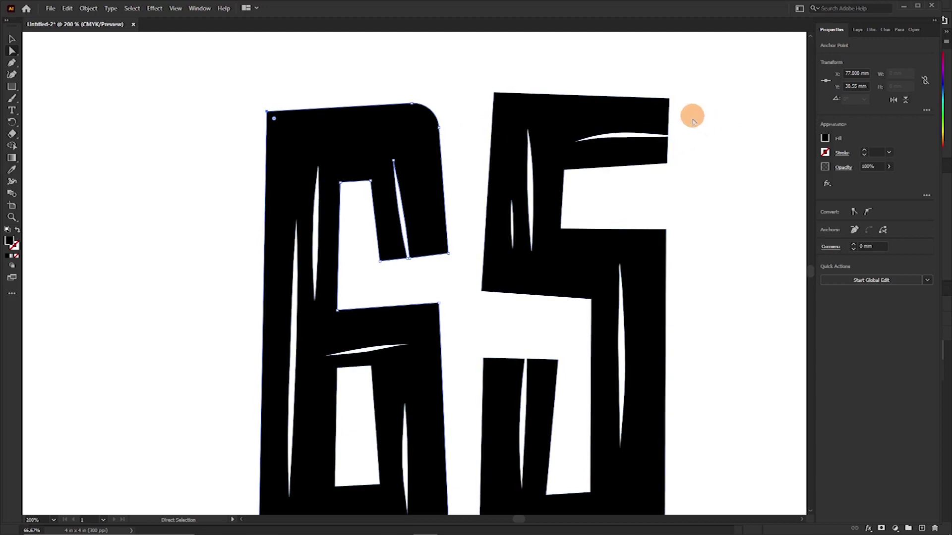
Round the upper-right outer corner of the 5 and selected inner corners of both digits, using 5 mm for the 6's upper inner corner.
click(668, 100)
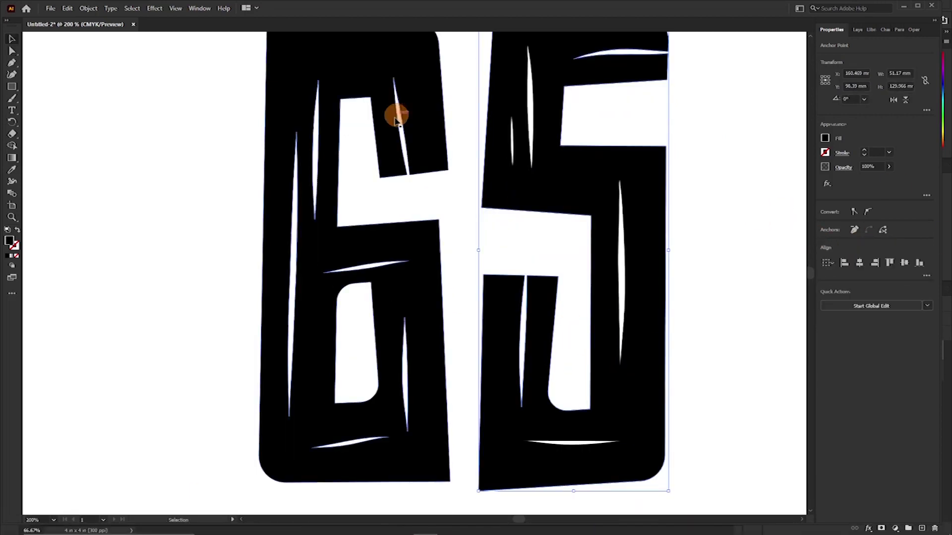
click(268, 119)
key(a)
click(325, 93)
click(771, 259)
click(415, 283)
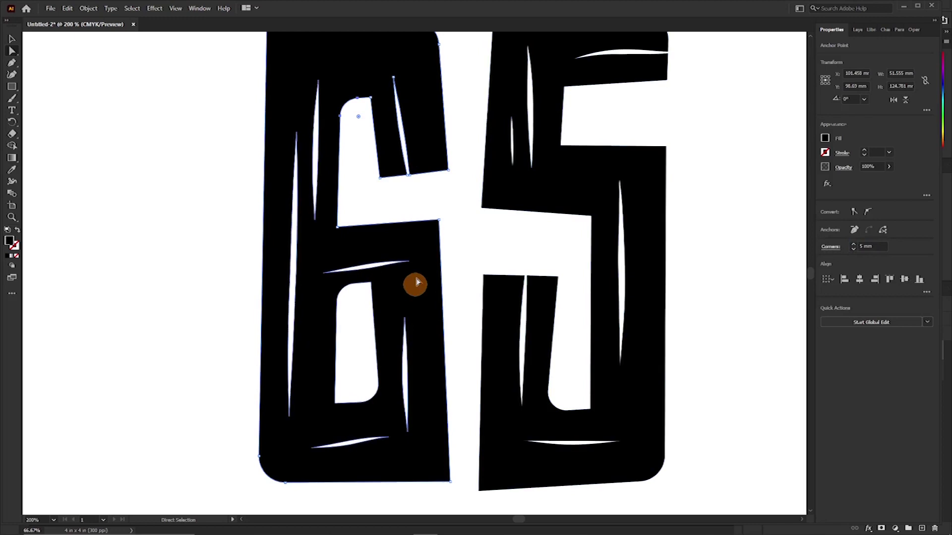
Try pulling the end anchor points of the 5's top arm inward and undo the distortion.
scroll(510, 250, up, 2)
drag(468, 248, 329, 291)
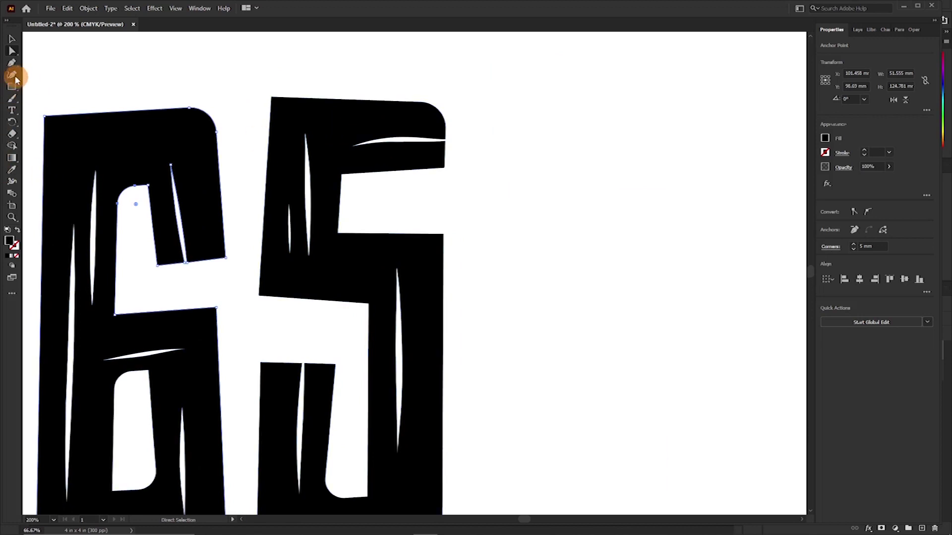
click(418, 145)
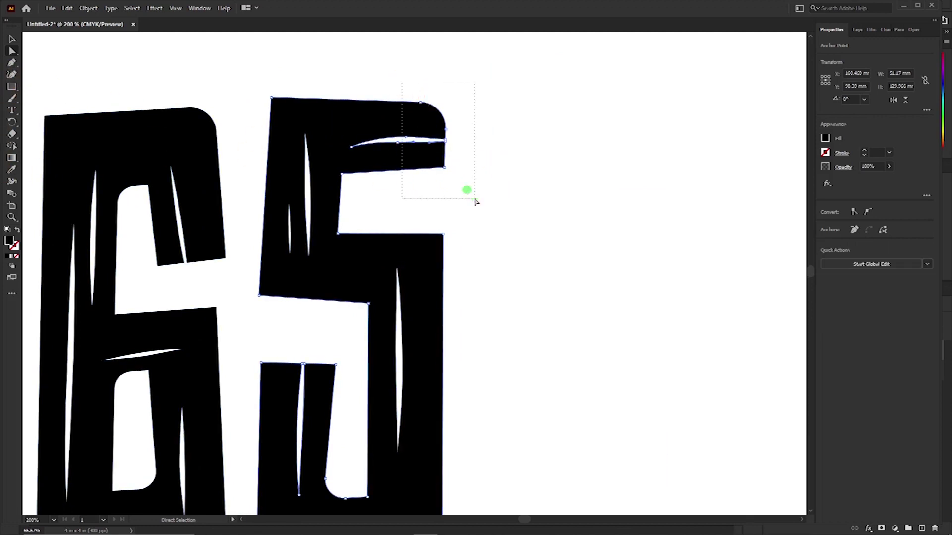
drag(475, 199, 473, 199)
drag(451, 165, 373, 141)
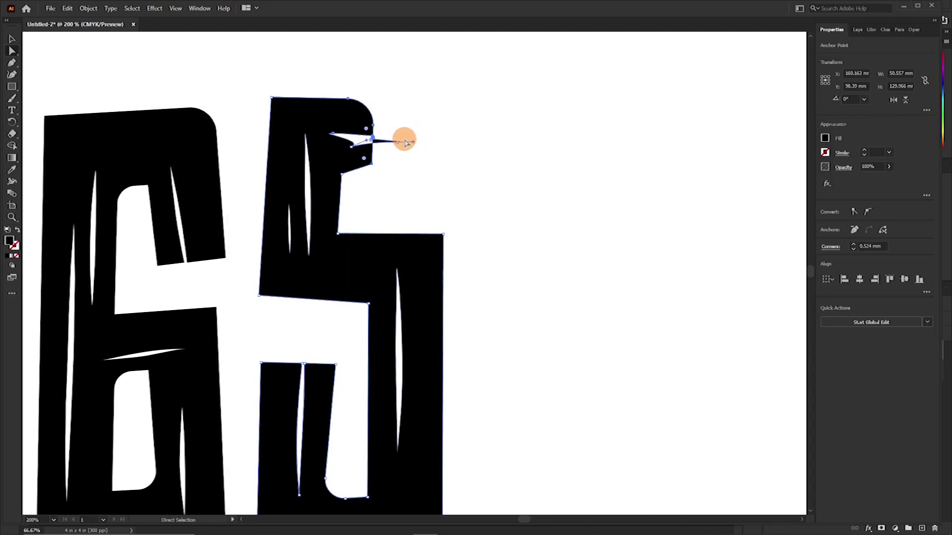
key(v)
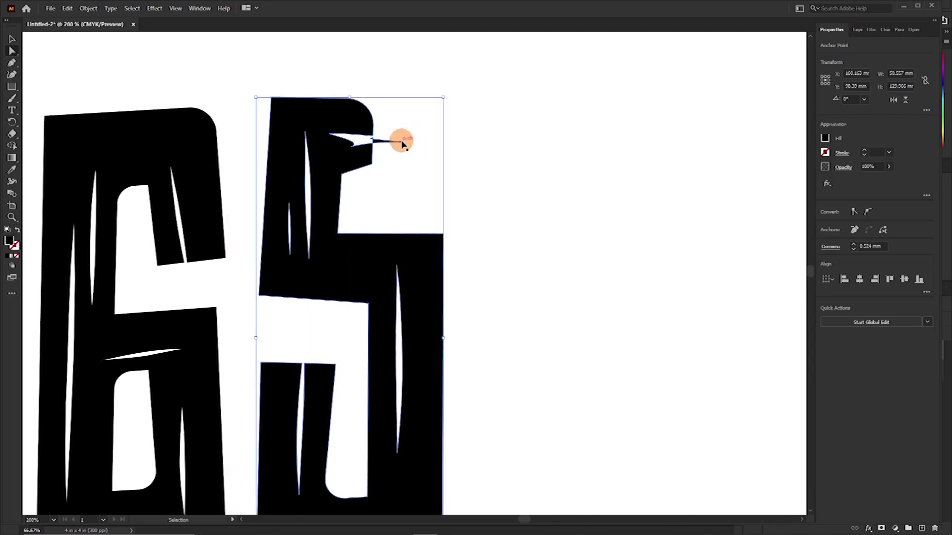
key(ctrl+z)
key(a)
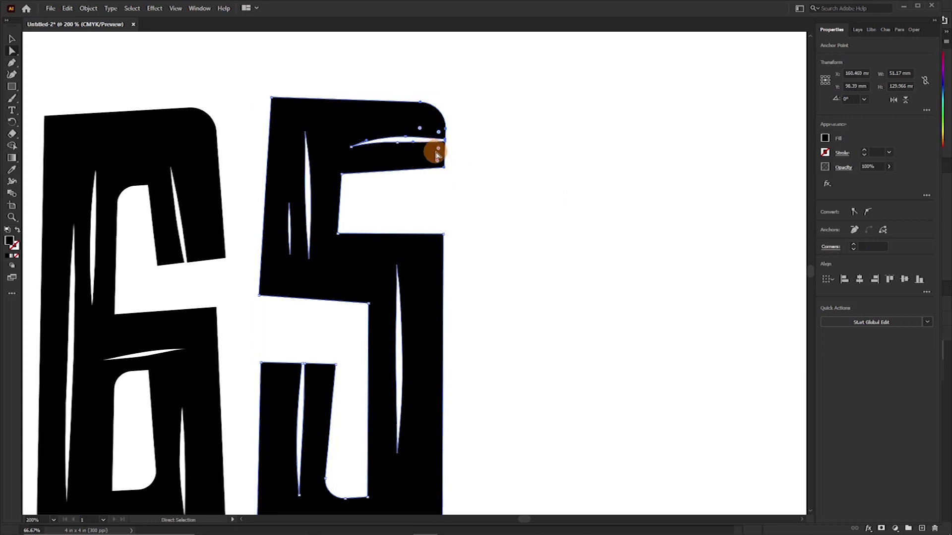
Try removing the middle anchor point from the upper edge of the slit in the 5's top arm.
click(405, 137)
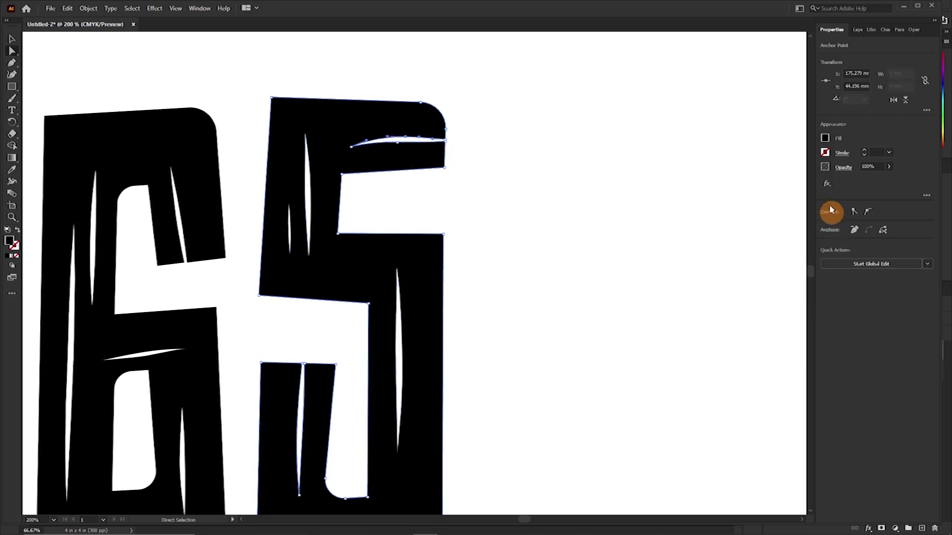
click(853, 231)
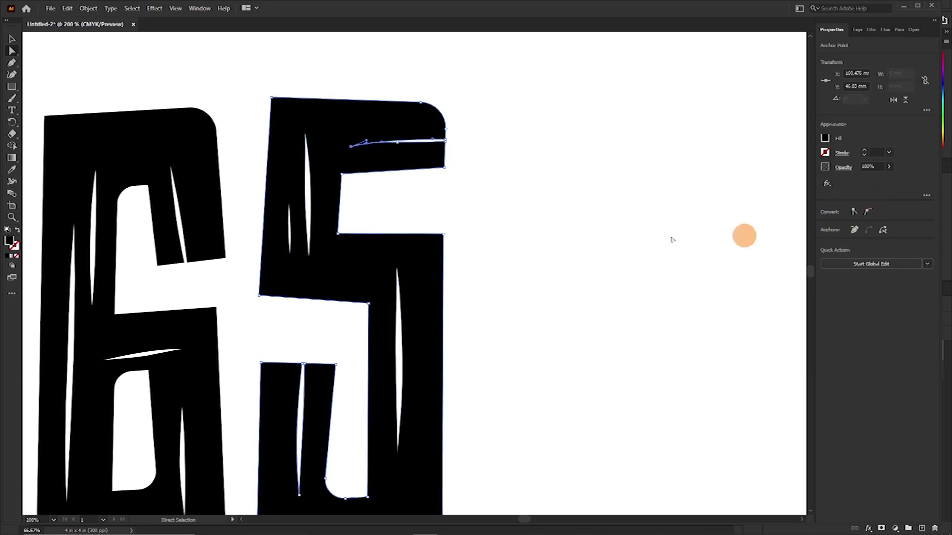
click(398, 145)
key(v)
key(a)
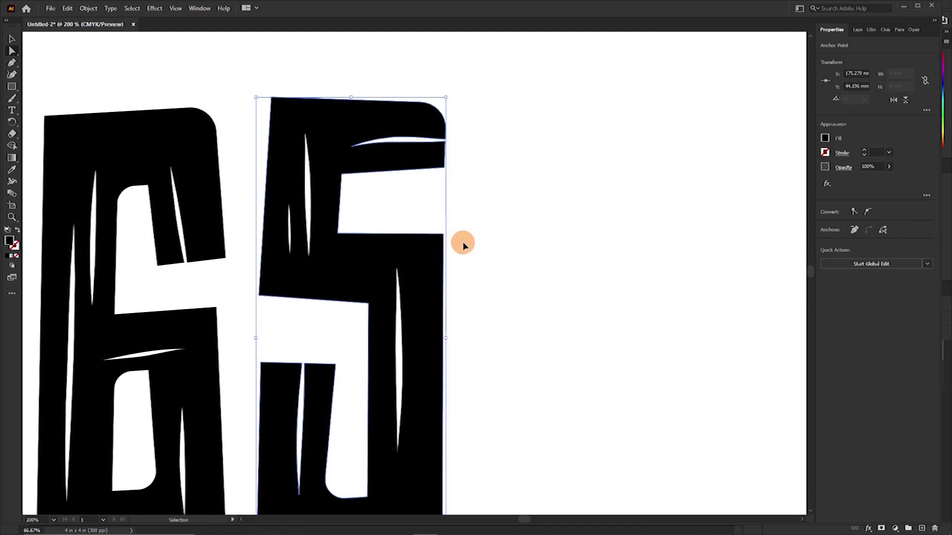
Remove the middle anchor points from both the upper and lower edges of the slit in the 5's top arm.
key(ctrl+equal)
key(ctrl+equal)
key(ctrl+equal)
key(ctrl+equal)
key(ctrl+equal)
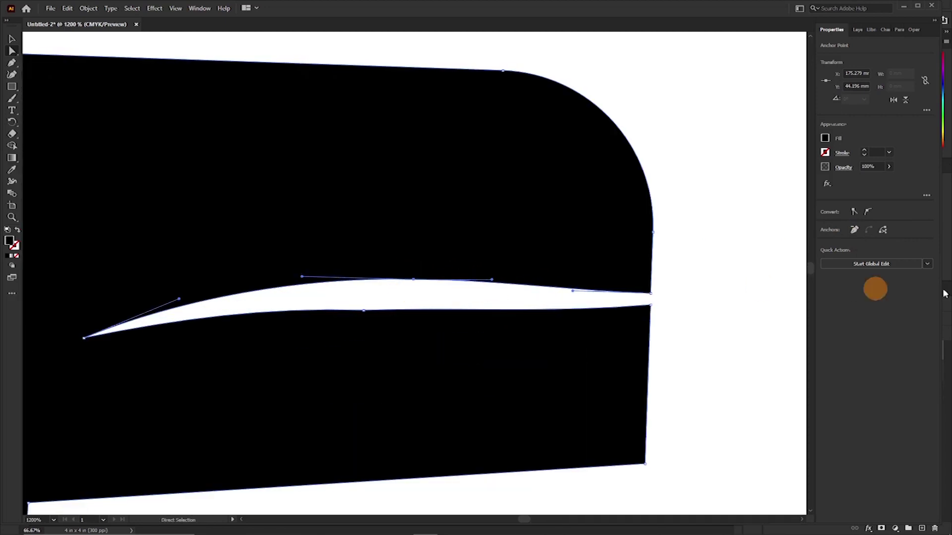
click(857, 236)
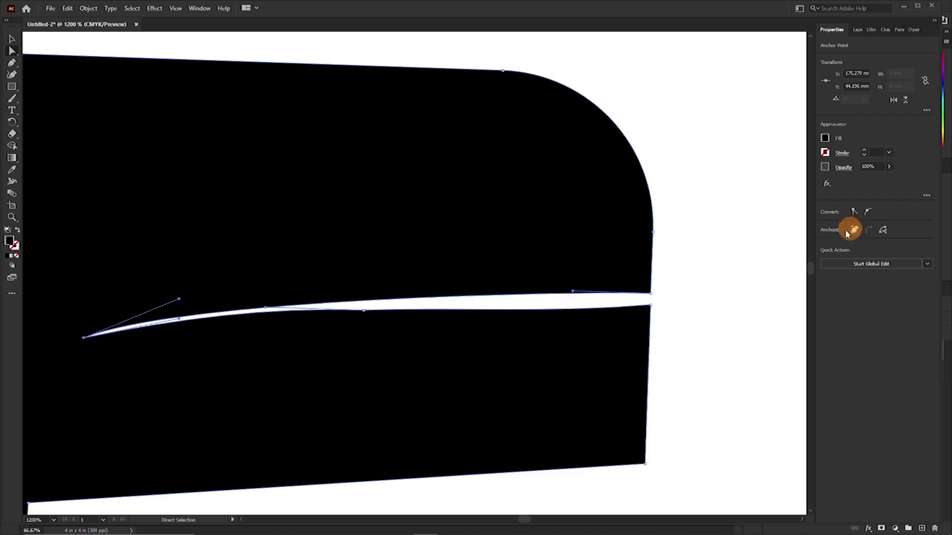
drag(365, 312, 365, 314)
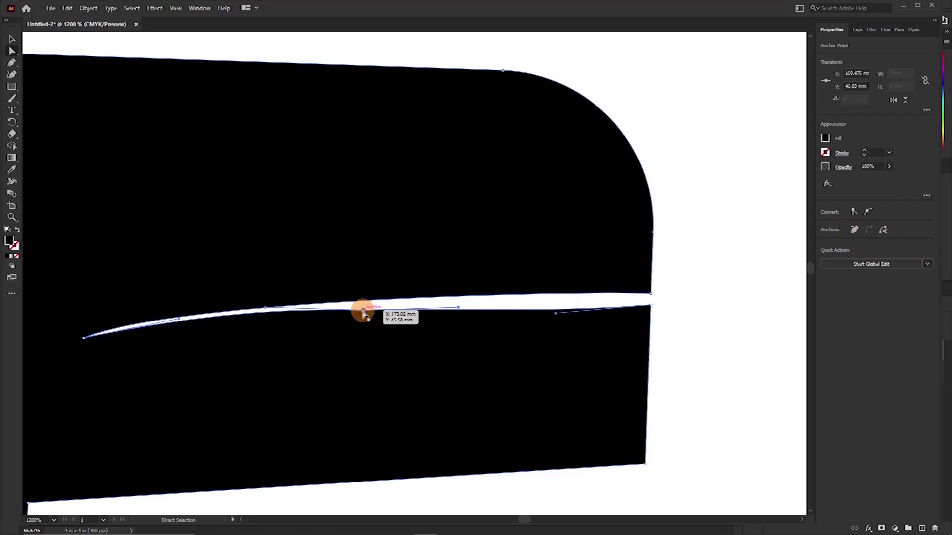
click(856, 237)
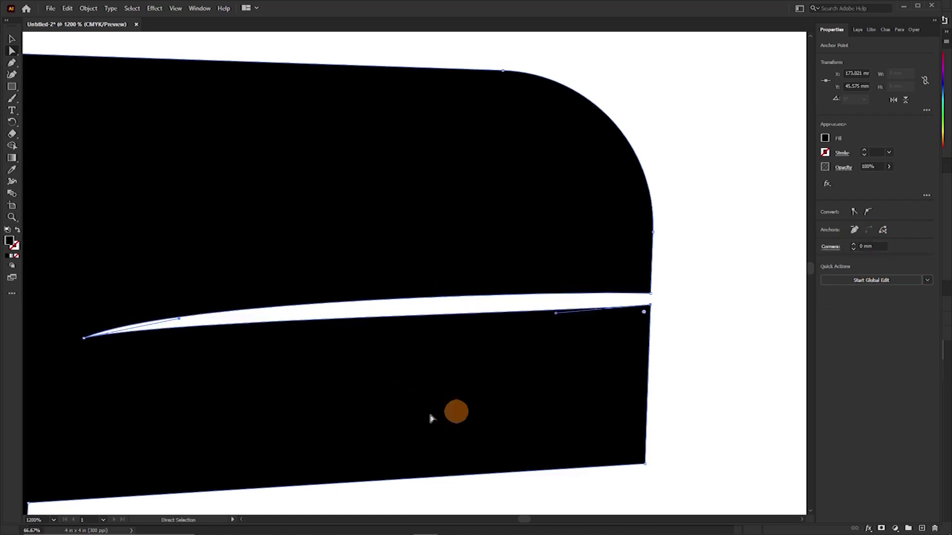
Straighten the lower edge of the 5's top-arm slit and shorten the arm by moving its end anchor points inward.
click(588, 301)
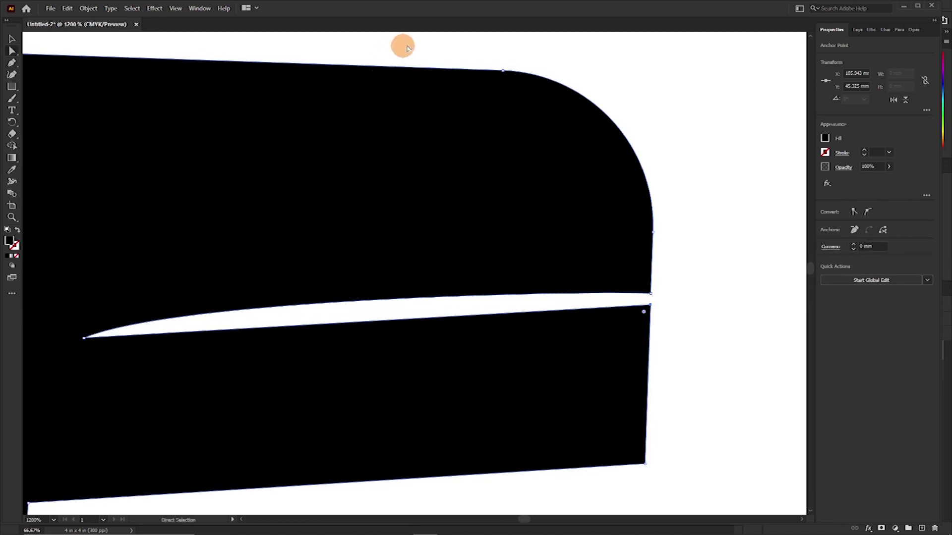
drag(440, 36, 705, 344)
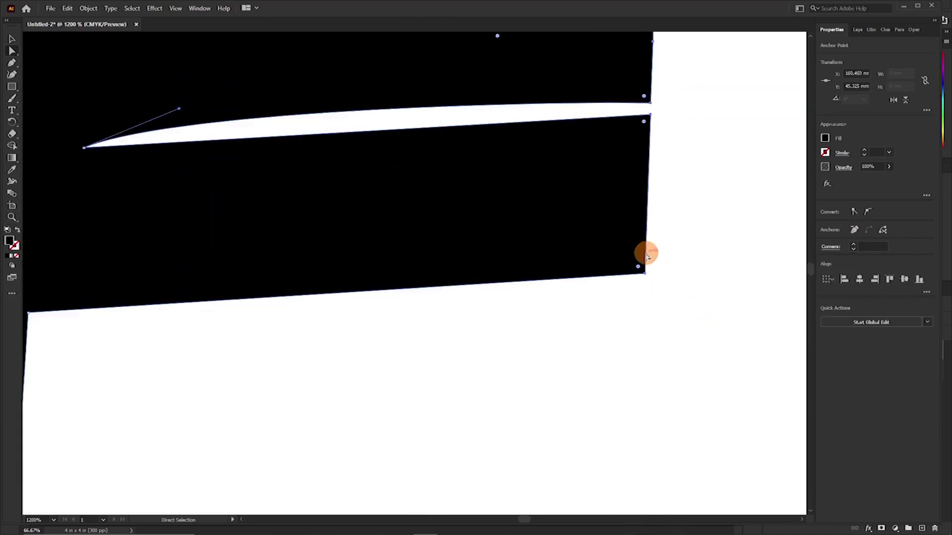
key(ctrl+minus)
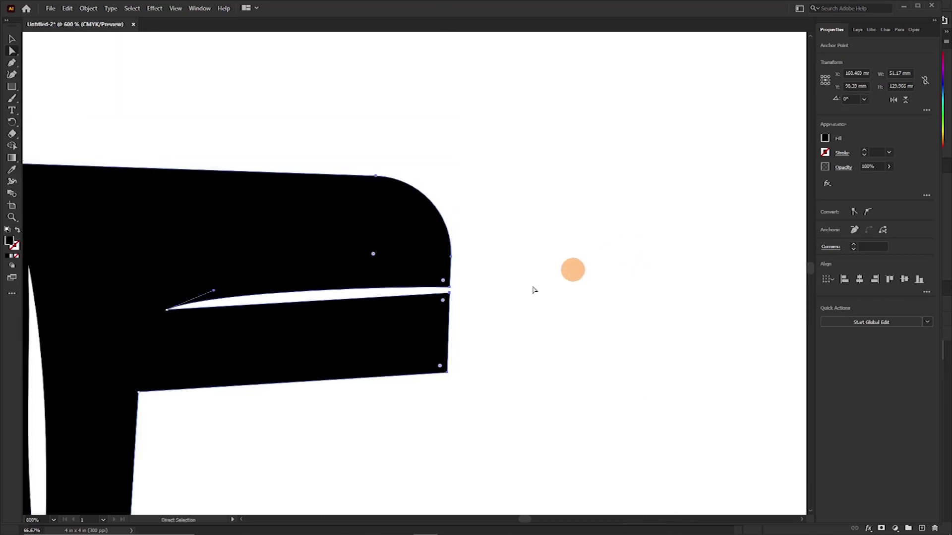
drag(450, 373, 346, 351)
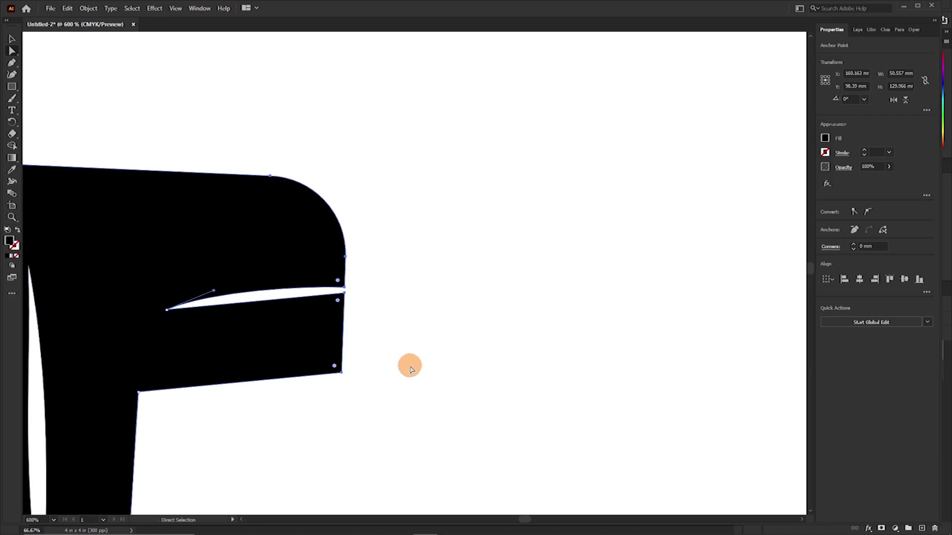
click(402, 347)
Add the text TH to the right of the 5's top arm.
key(t)
click(405, 241)
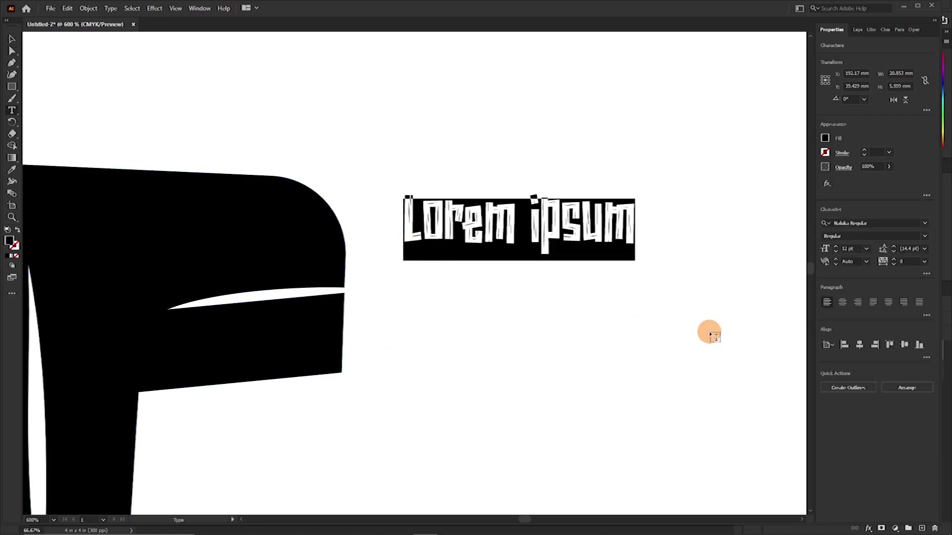
text(TH)
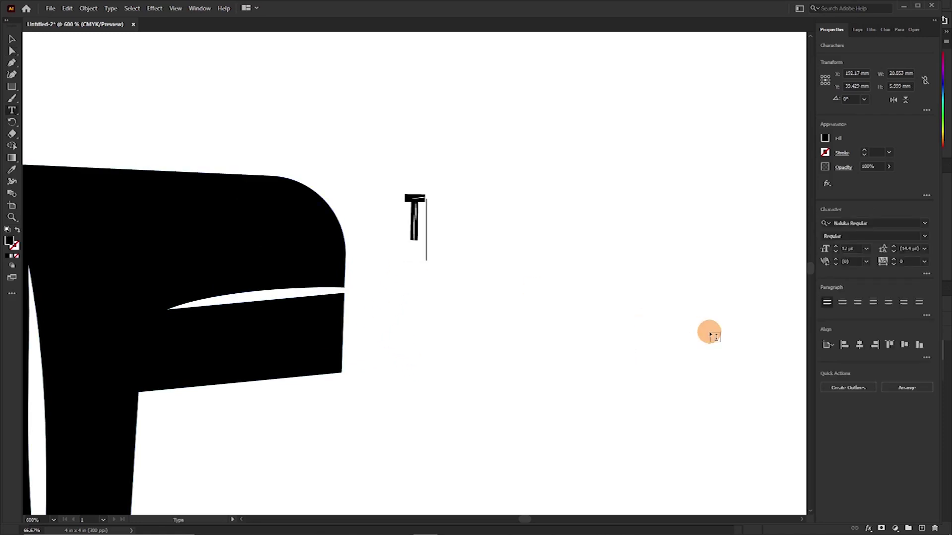
Enlarge the TH text to about 49.5 pt and place it directly against the end of the 5's top arm.
click(12, 39)
drag(448, 243, 525, 314)
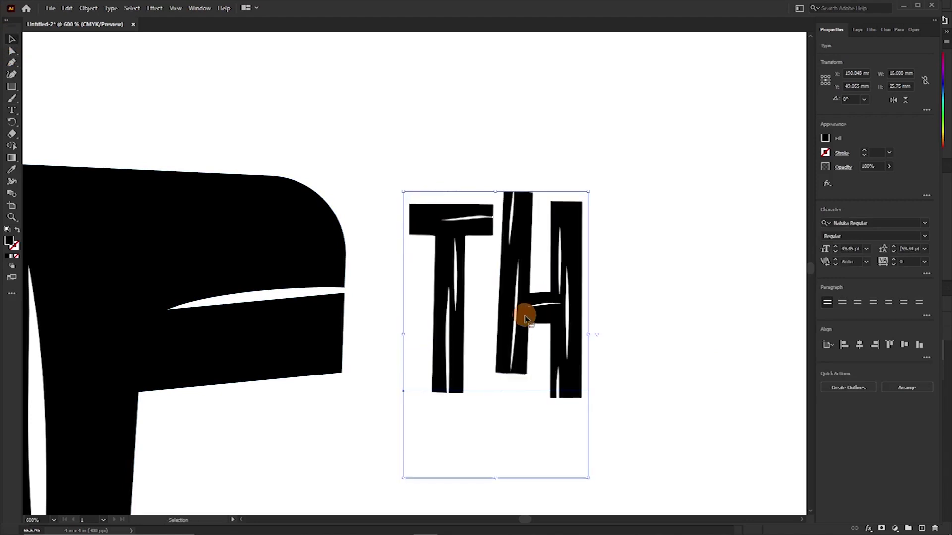
scroll(290, 284, down, 4)
drag(315, 286, 427, 272)
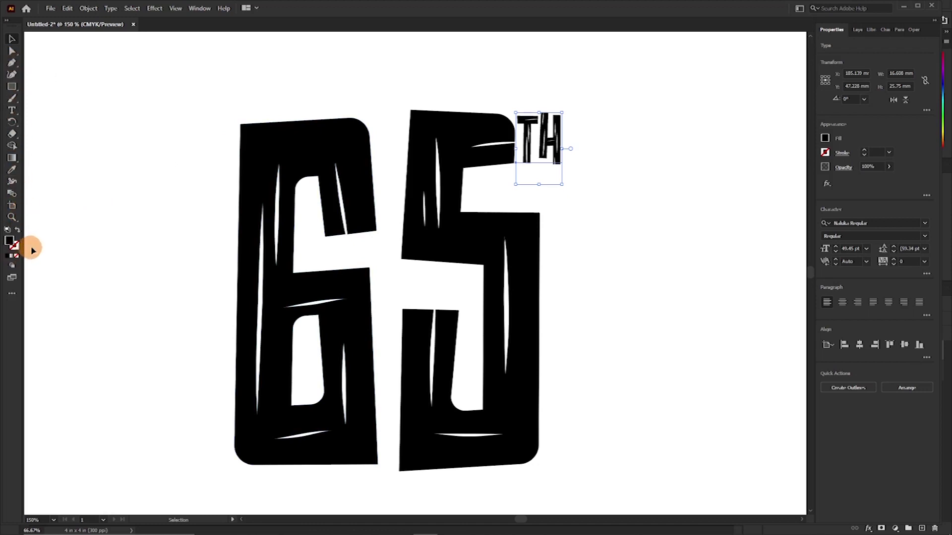
Select both digits together with the TH text and group them.
scroll(466, 233, down, 3)
scroll(464, 230, up, 1)
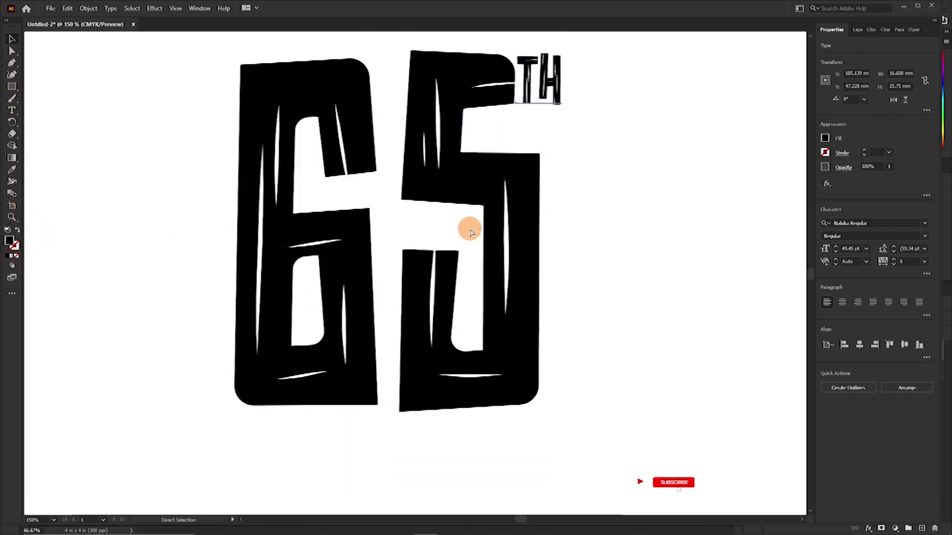
key(ctrl+minus)
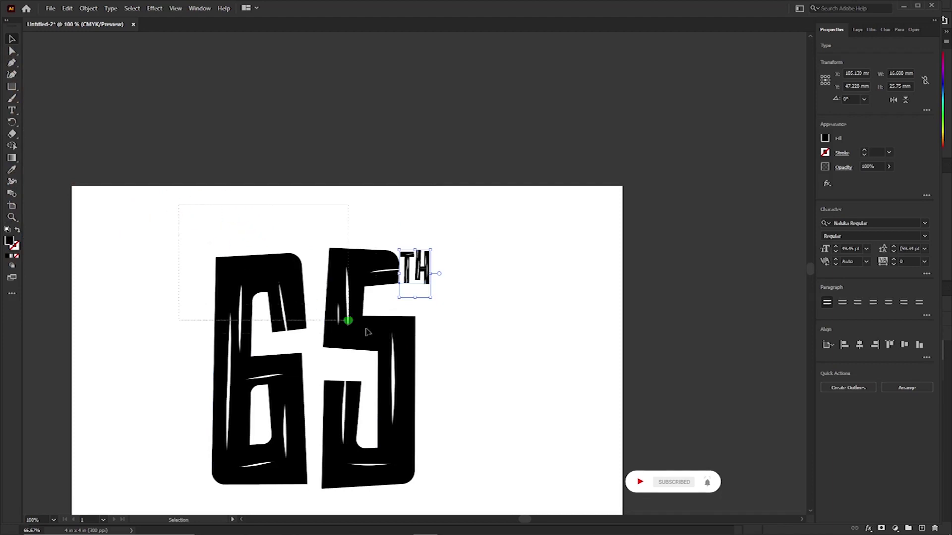
shift+click(340, 293)
right_click(345, 322)
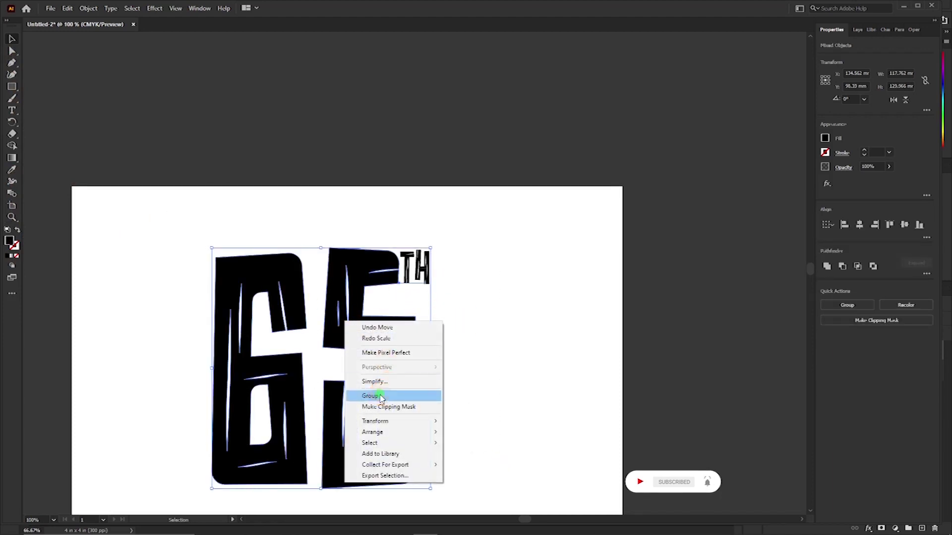
click(380, 396)
drag(7, 86, 48, 98)
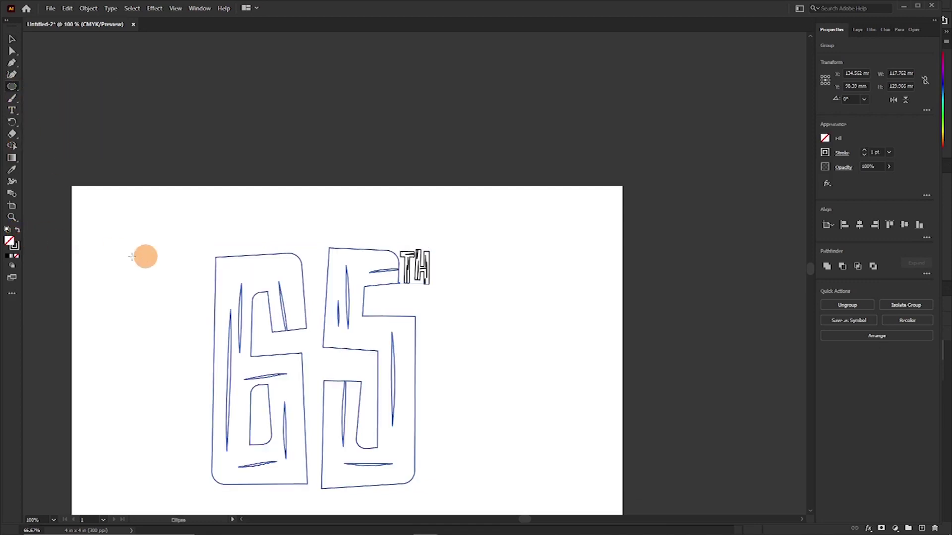
key(v)
click(496, 253)
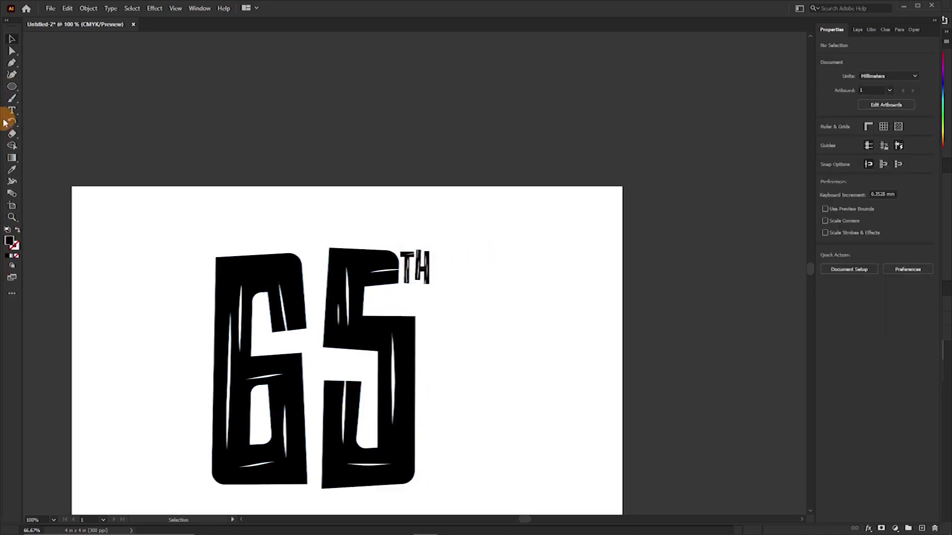
Draw an unfilled circle about 25.7 mm in diameter with a 1 pt black stroke around the TH text.
click(11, 87)
click(19, 230)
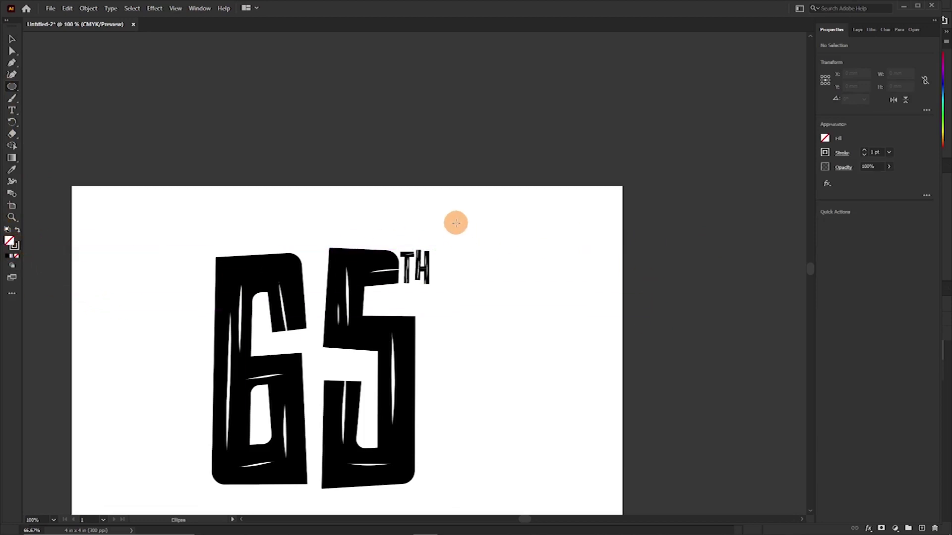
drag(456, 223, 392, 258)
key(v)
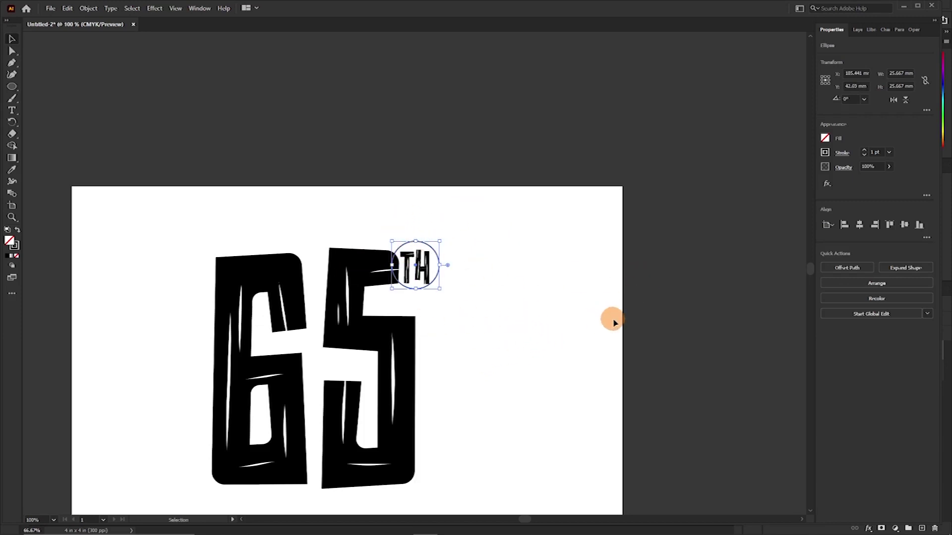
Try painting short rays around the TH circle with the Paintbrush and undo all of them.
key(b)
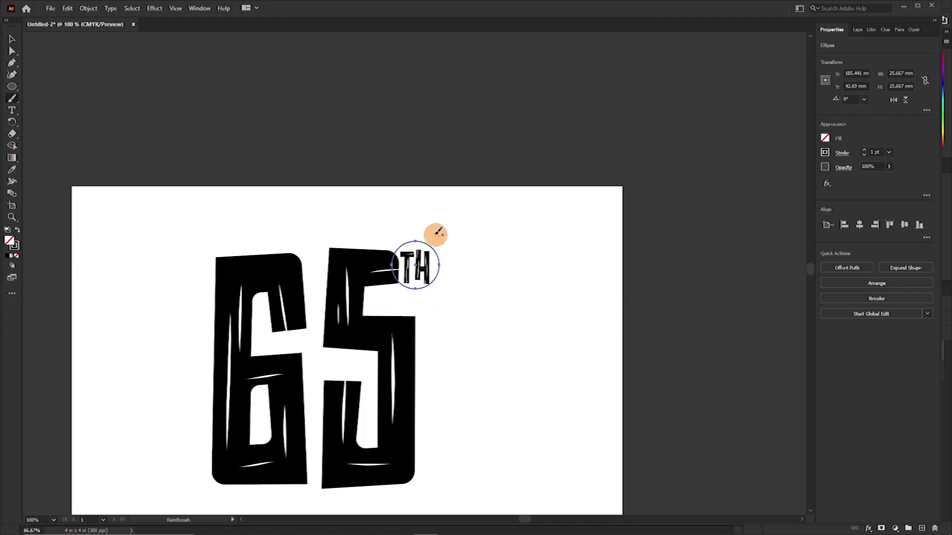
drag(425, 237, 424, 233)
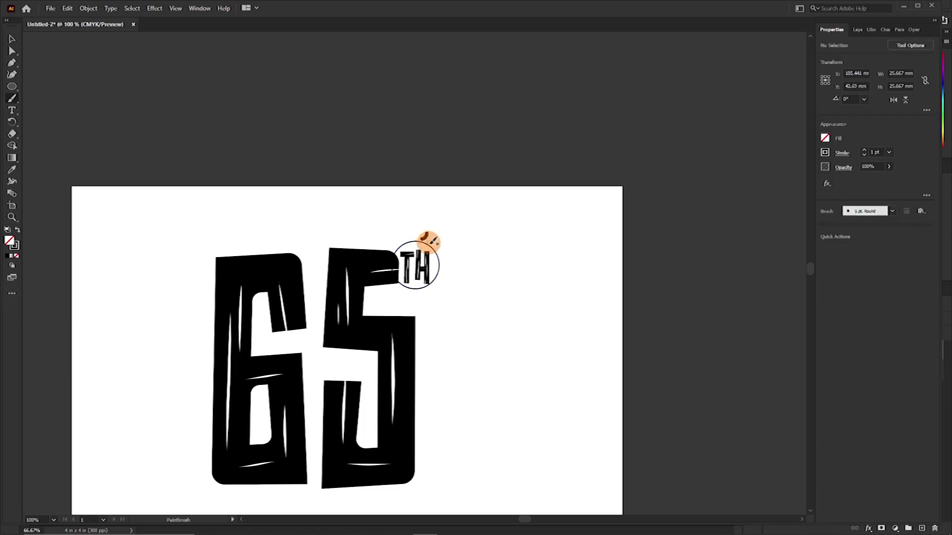
mouse_move(439, 248)
mouse_down()
mouse_move(450, 256)
mouse_move(436, 293)
mouse_move(420, 300)
mouse_up()
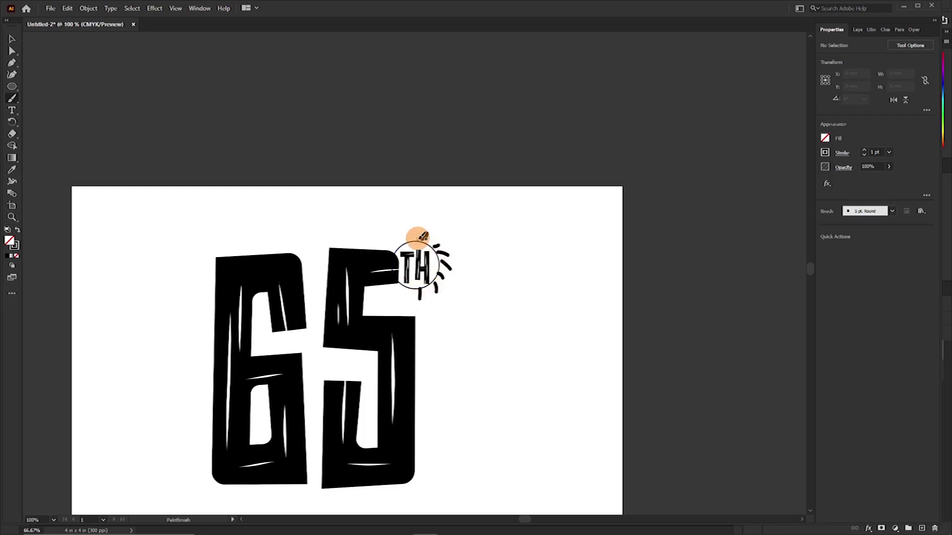
drag(407, 238, 396, 229)
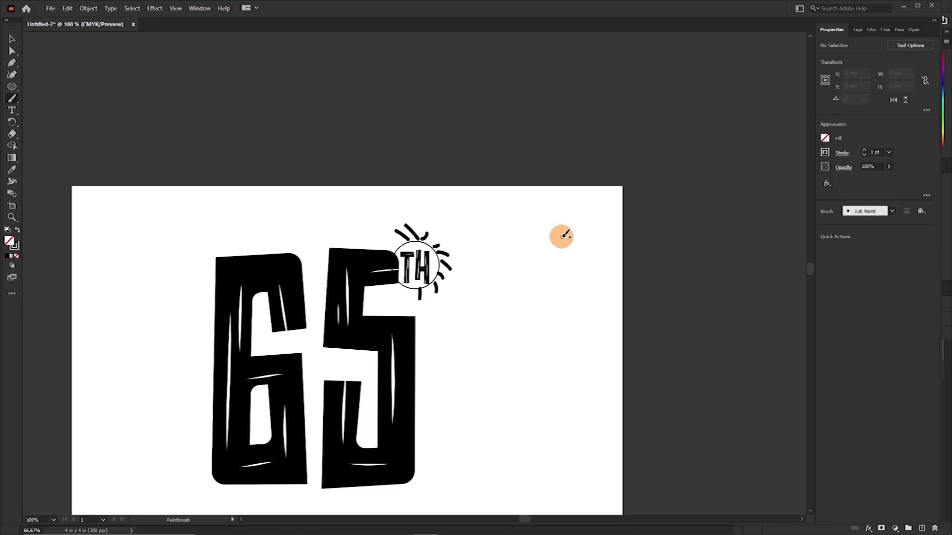
key(ctrl+z)
key(ctrl+z)
key(ctrl+z)
key(ctrl+z)
key(ctrl+z)
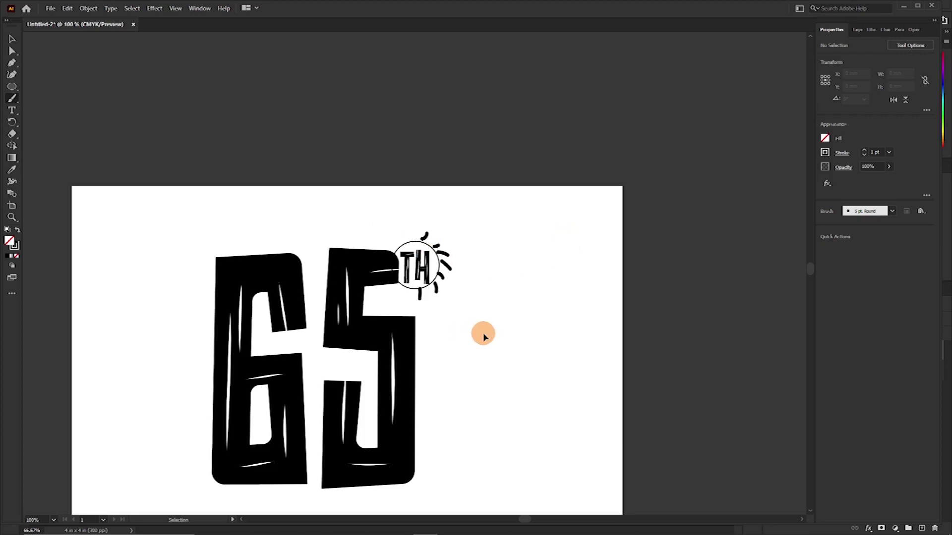
key(ctrl+z)
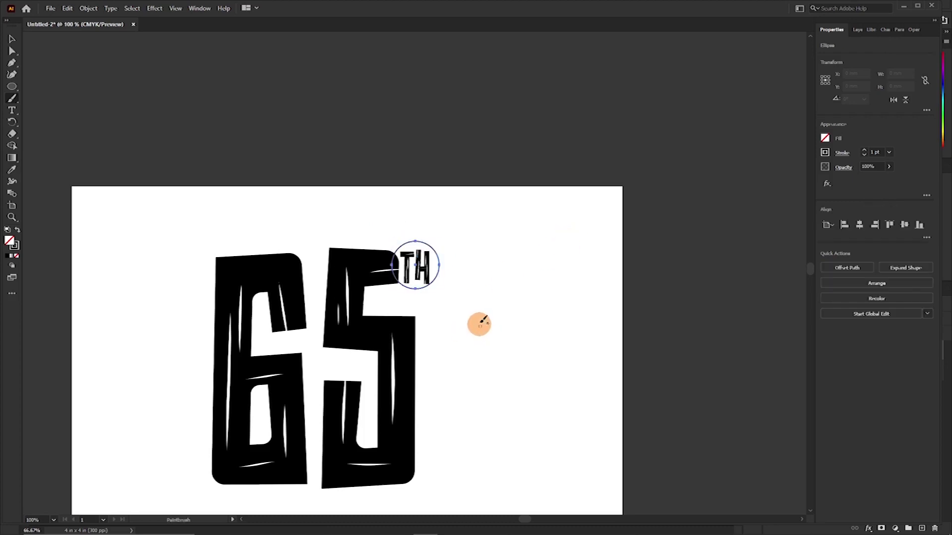
Paint three short rays with the 5 pt Round brush outside the upper-right edge of the TH circle.
click(433, 235)
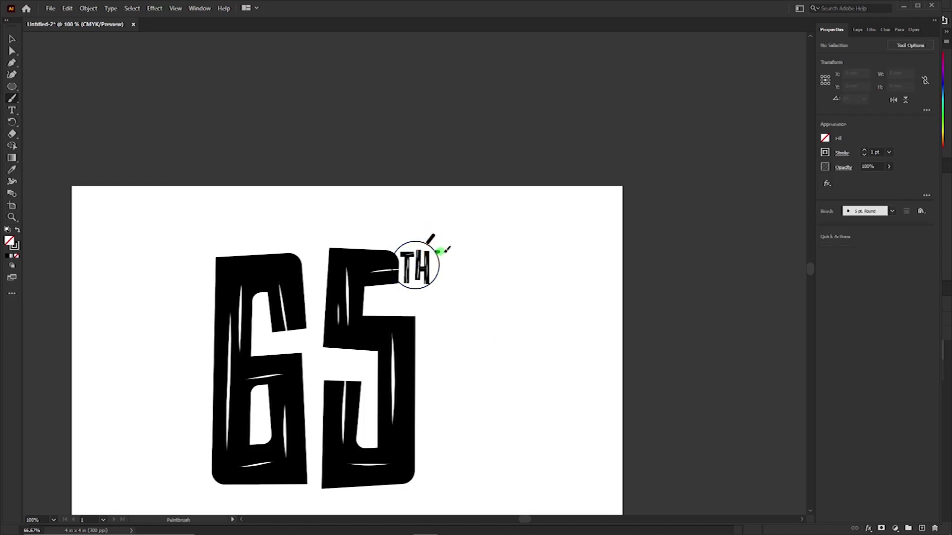
drag(449, 237, 446, 239)
key(v)
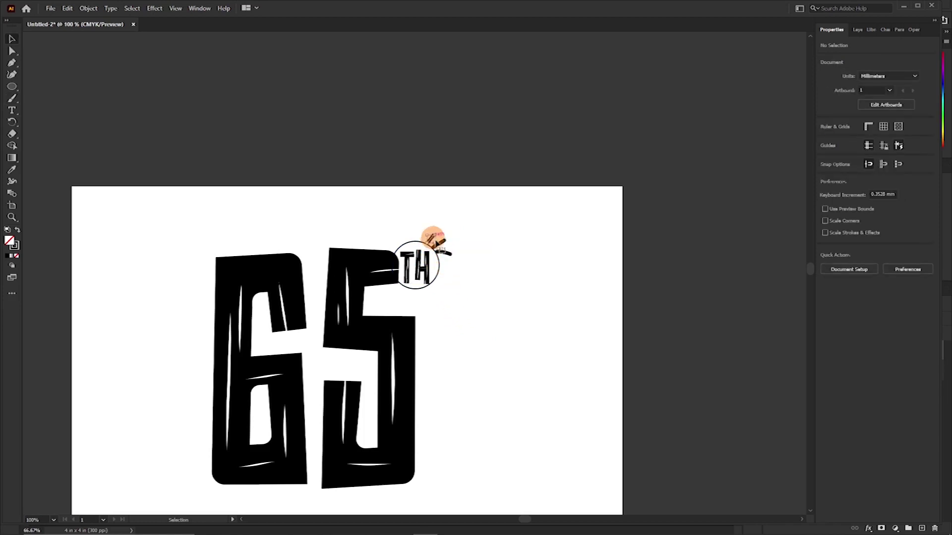
Place a shortened, rotated copy of the ray nearest the circle's top centrally above the TH circle.
click(431, 238)
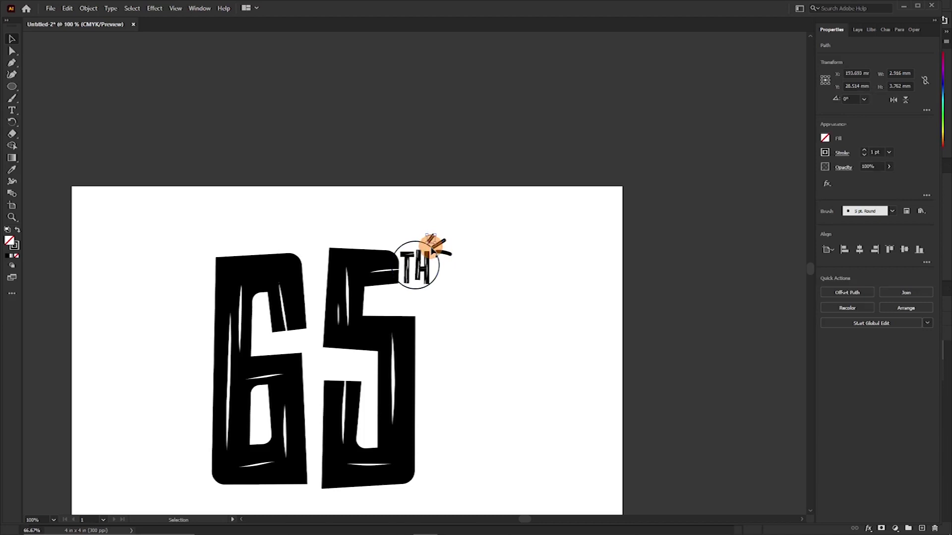
drag(433, 251, 441, 246)
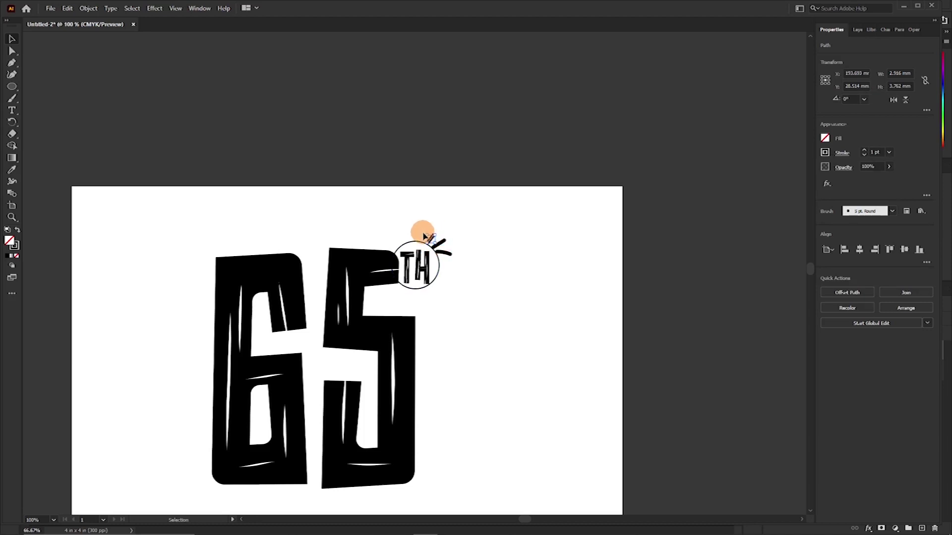
key(ctrl+equal)
key(ctrl+equal)
key(ctrl+equal)
key(ctrl+equal)
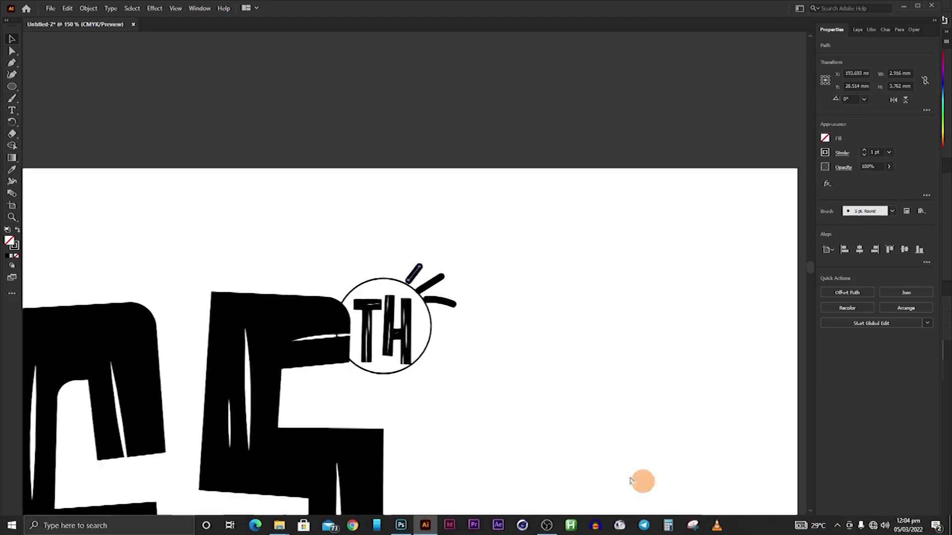
key(a)
key(v)
mouse_move(392, 254)
mouse_down()
mouse_move(389, 276)
mouse_move(379, 251)
mouse_move(360, 263)
mouse_move(346, 231)
mouse_move(357, 245)
mouse_move(351, 229)
mouse_move(360, 237)
mouse_move(323, 221)
mouse_move(299, 222)
mouse_move(313, 230)
mouse_move(276, 246)
mouse_move(344, 228)
mouse_move(361, 270)
mouse_move(325, 227)
mouse_up()
key(a)
click(431, 293)
key(v)
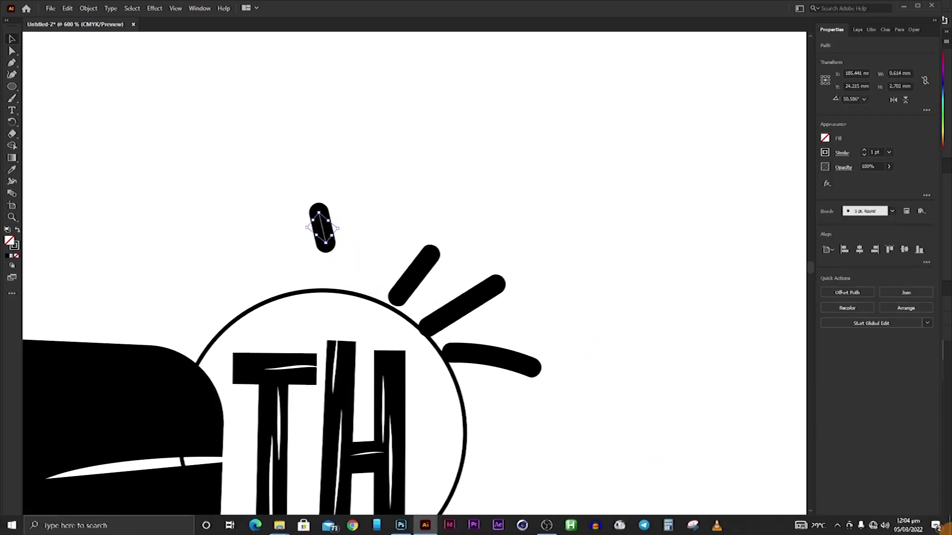
key(ctrl+minus)
key(ctrl+minus)
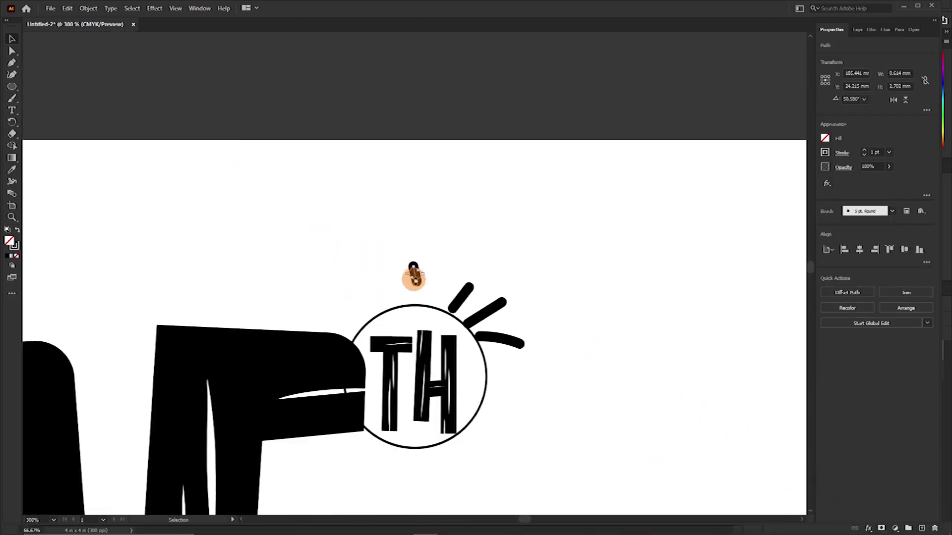
Try painting a wavy line beside the outer left edge of the 6 and delete it.
drag(314, 280, 497, 87)
drag(367, 187, 574, 108)
drag(178, 248, 248, 136)
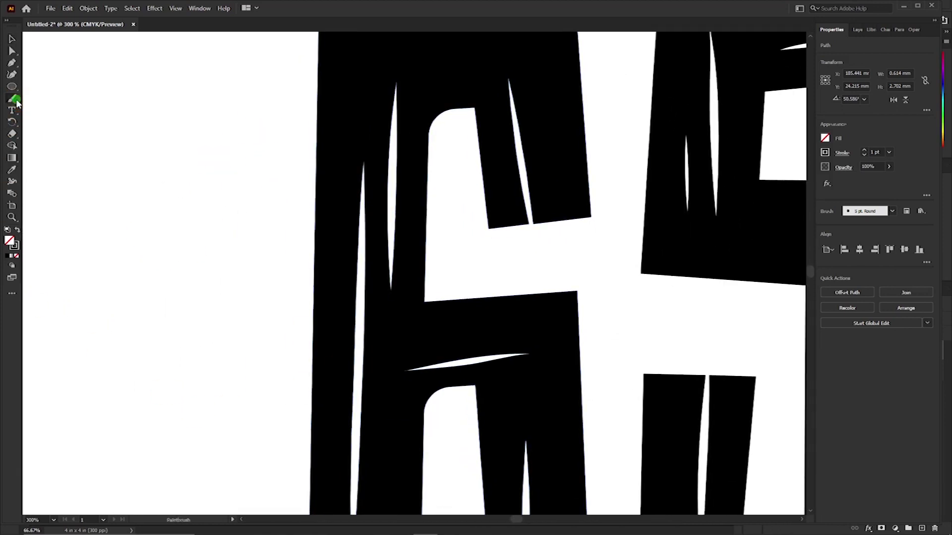
mouse_move(295, 207)
mouse_down()
mouse_move(281, 194)
mouse_move(263, 216)
mouse_move(279, 389)
mouse_move(310, 501)
mouse_up()
mouse_move(313, 404)
mouse_down()
mouse_move(361, 273)
mouse_move(325, 251)
mouse_move(286, 301)
mouse_up()
key(v)
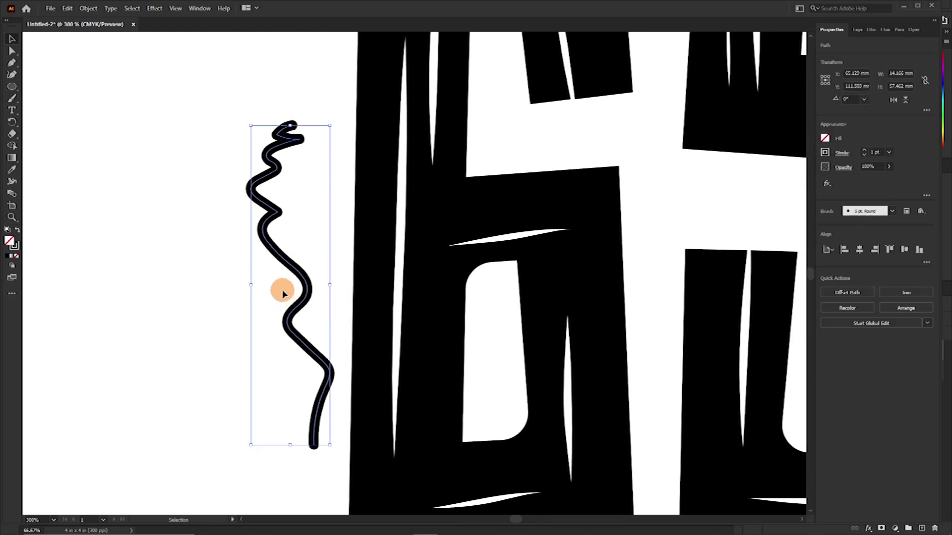
drag(280, 242, 297, 195)
key(a)
key(Delete)
key(v)
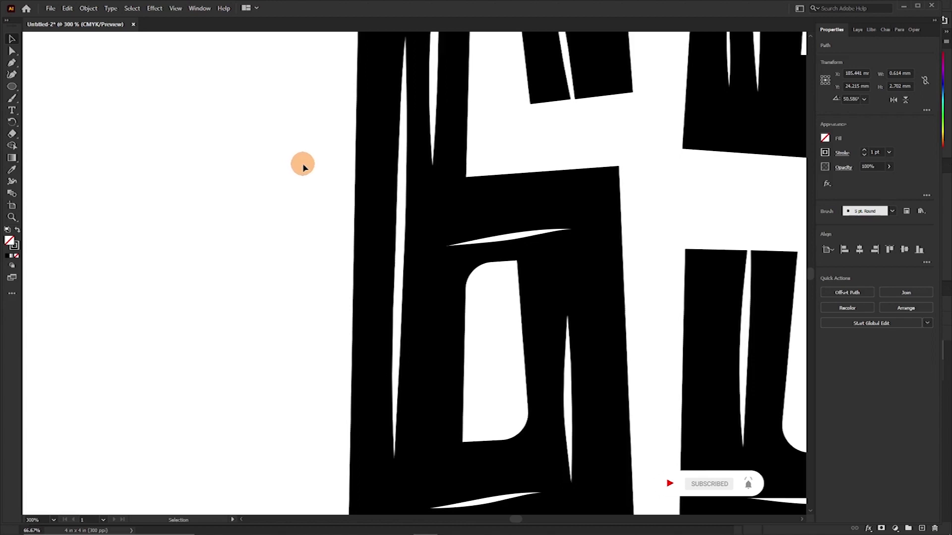
Paint a wavy line down the outer left edge of the 6 and jagged lines inside the lower openings of both digits.
mouse_move(329, 134)
mouse_down()
mouse_move(309, 219)
mouse_move(319, 394)
mouse_move(343, 510)
mouse_up()
click(406, 330)
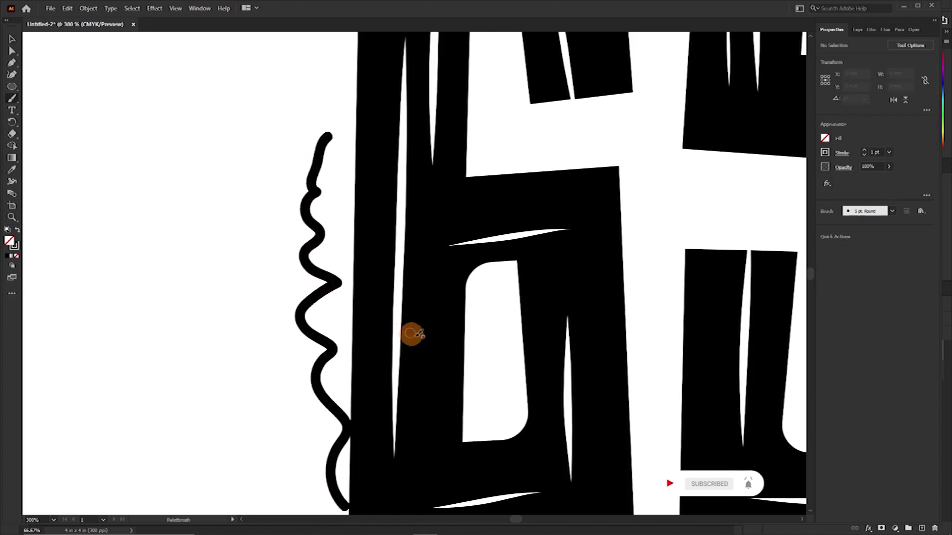
drag(478, 360, 332, 289)
mouse_move(339, 243)
mouse_down()
mouse_move(352, 271)
mouse_move(365, 267)
mouse_move(367, 359)
mouse_up()
drag(580, 272, 382, 262)
mouse_move(376, 199)
mouse_down()
mouse_move(555, 206)
mouse_move(532, 219)
mouse_move(531, 402)
mouse_up()
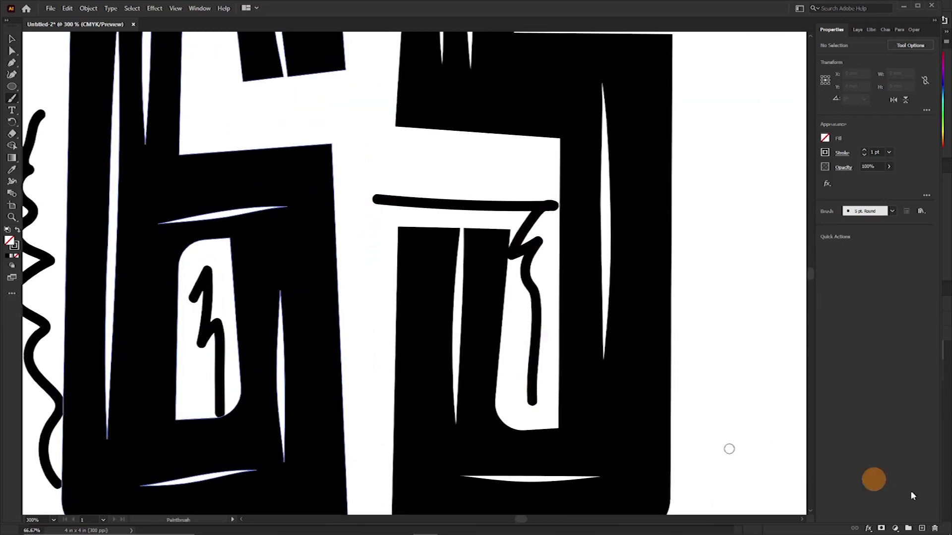
Recolour the wavy line beside the 6 with a golden-yellow stroke of C 18.04, M 25, Y 100, K 1.57.
key(ctrl+minus)
key(ctrl+minus)
key(ctrl+minus)
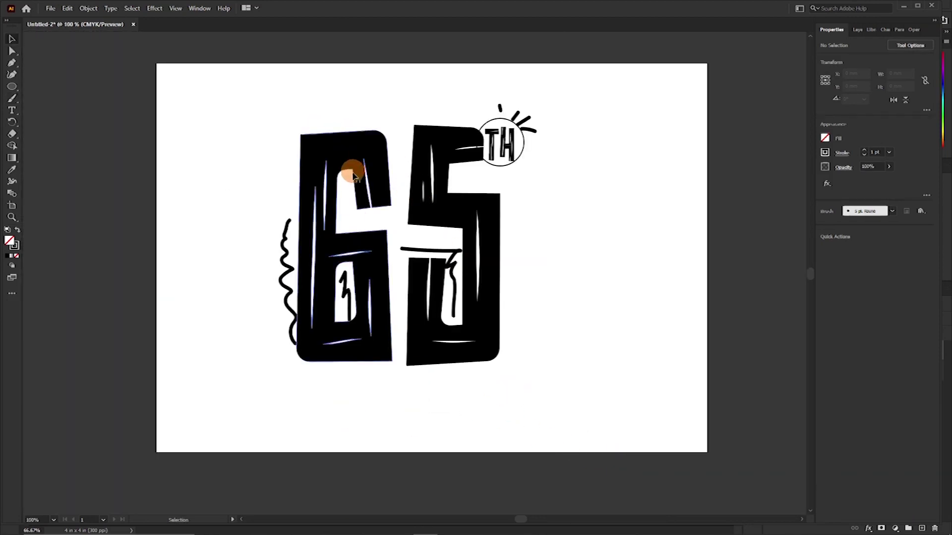
key(v)
click(284, 240)
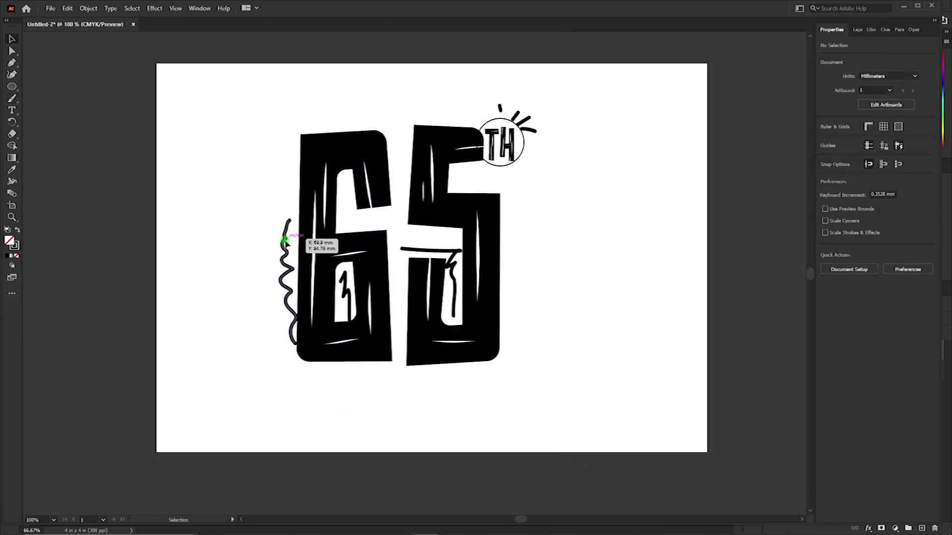
click(14, 246)
click(477, 139)
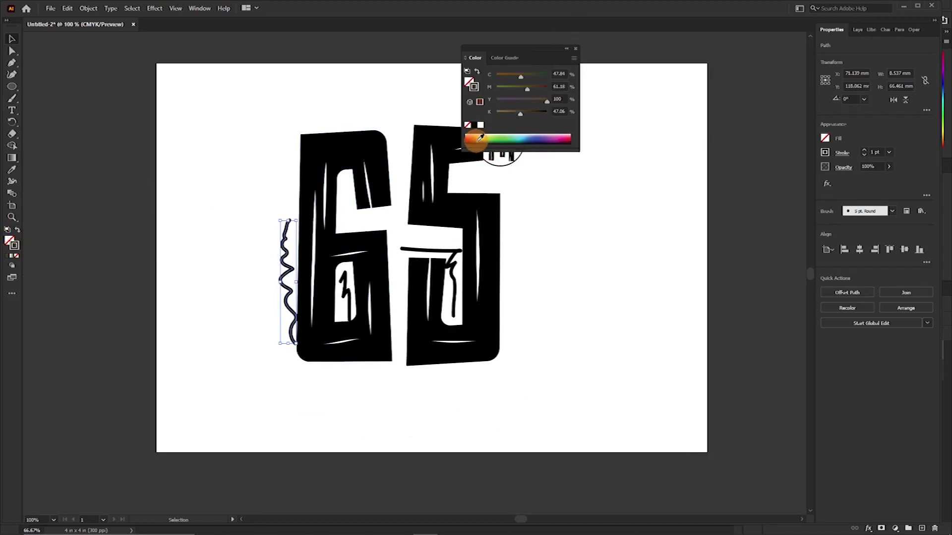
click(485, 136)
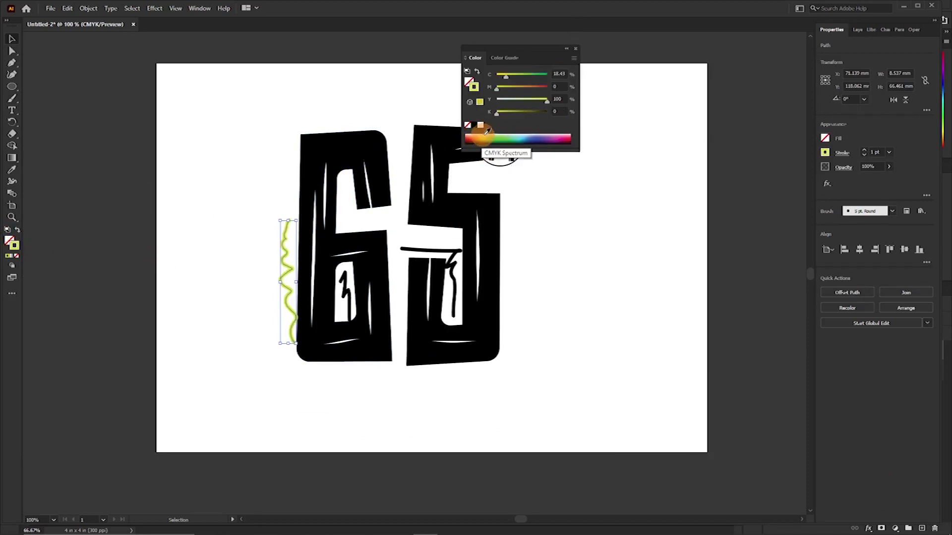
click(480, 136)
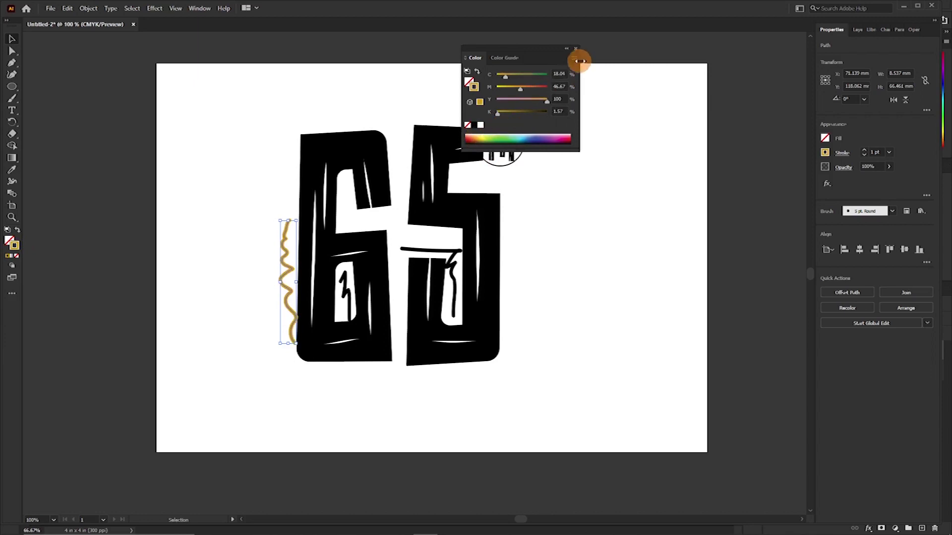
drag(512, 87, 506, 88)
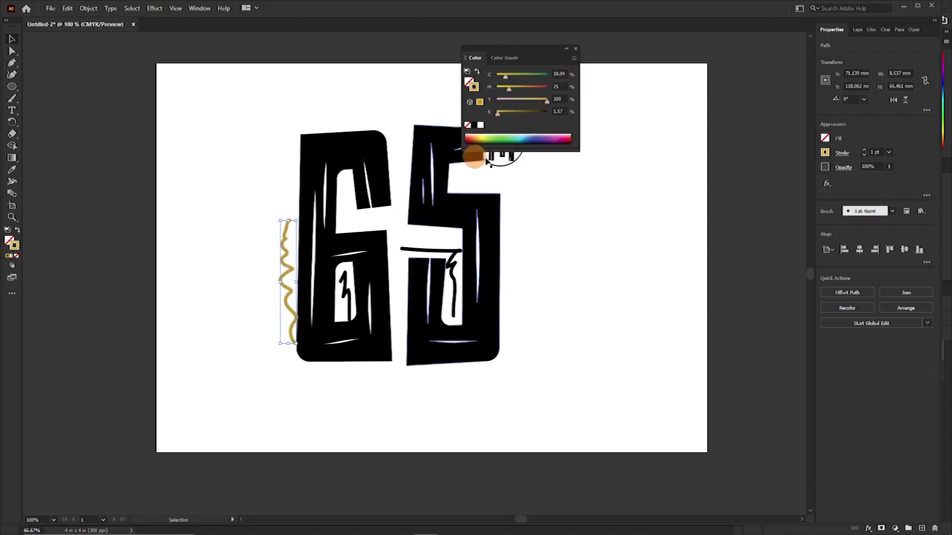
click(575, 48)
Move the circle away from the TH to beyond the right edge of the artboard.
click(514, 117)
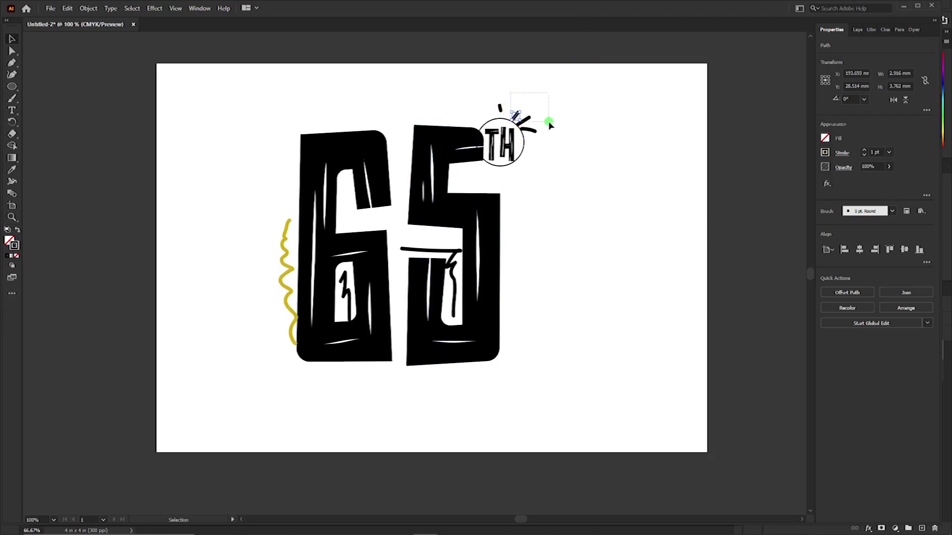
click(513, 166)
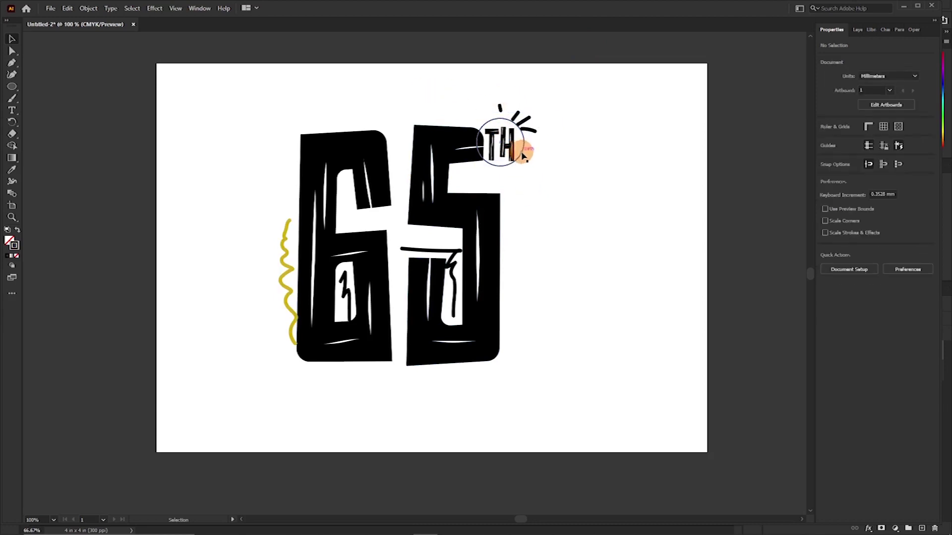
drag(524, 157, 750, 142)
Set the stroke of the three rays above the TH to dark red AF0032.
drag(495, 84, 542, 122)
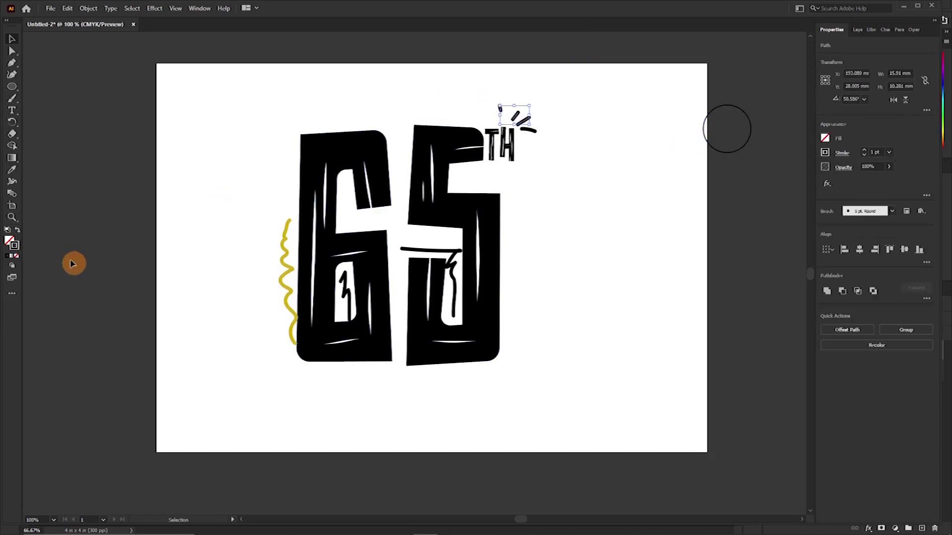
double_click(14, 248)
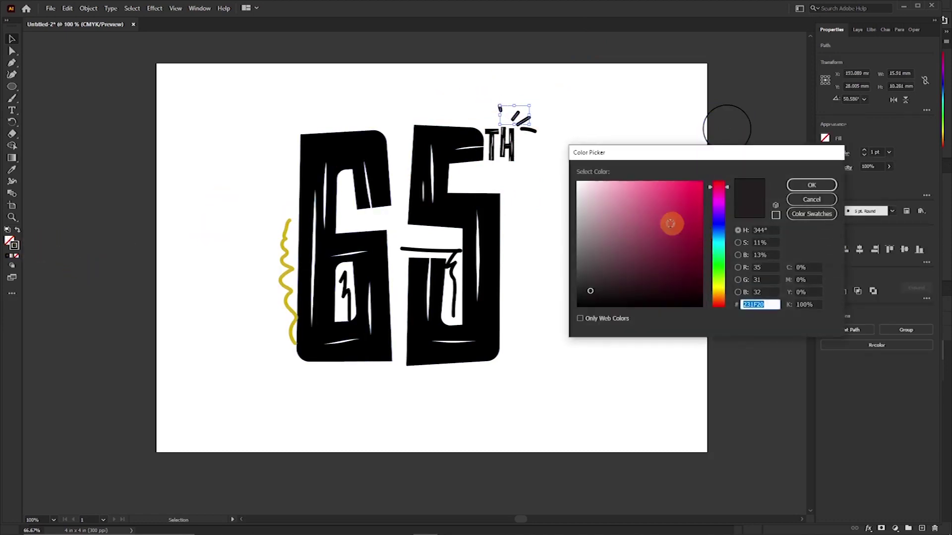
click(694, 236)
drag(705, 222, 705, 220)
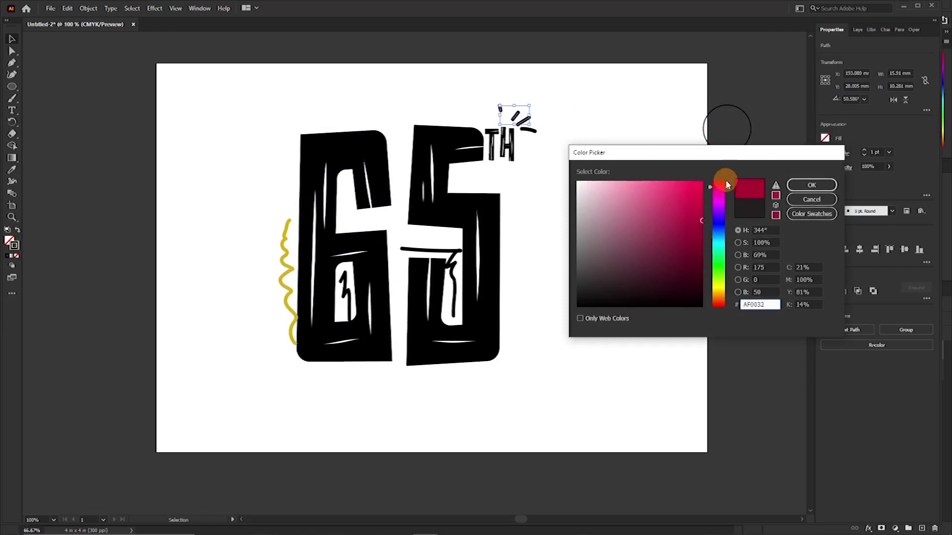
click(810, 185)
click(484, 196)
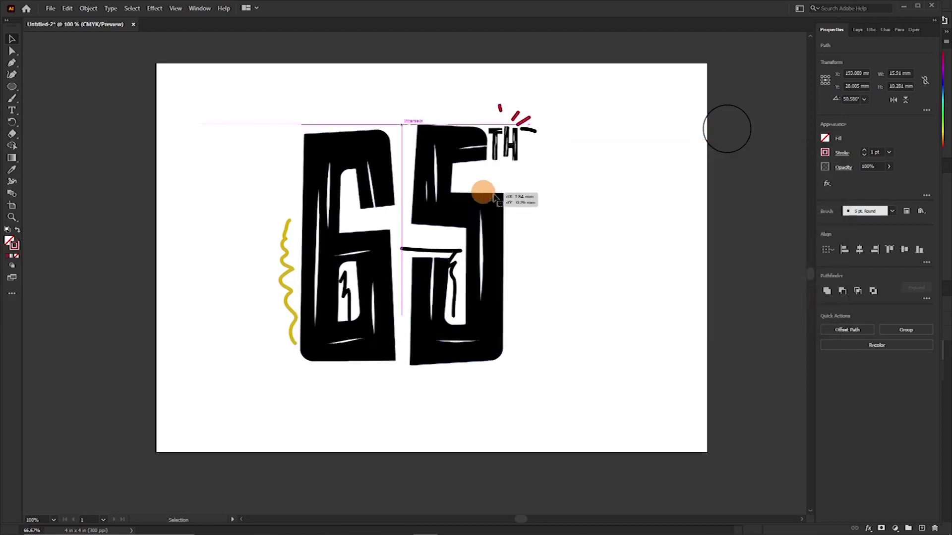
click(645, 208)
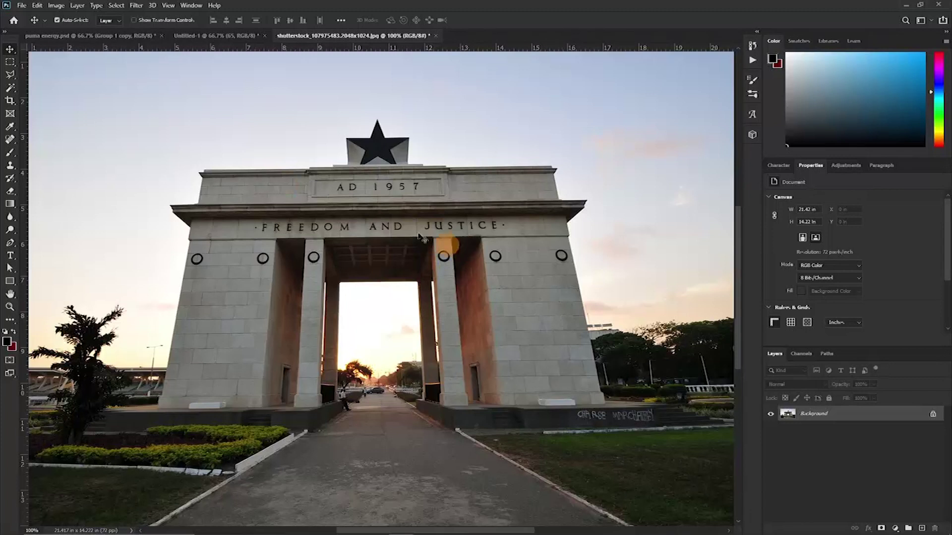
In the Photoshop arch photo, select the monument with Select Subject and subtract the central opening using the Quick Selection tool.
click(122, 7)
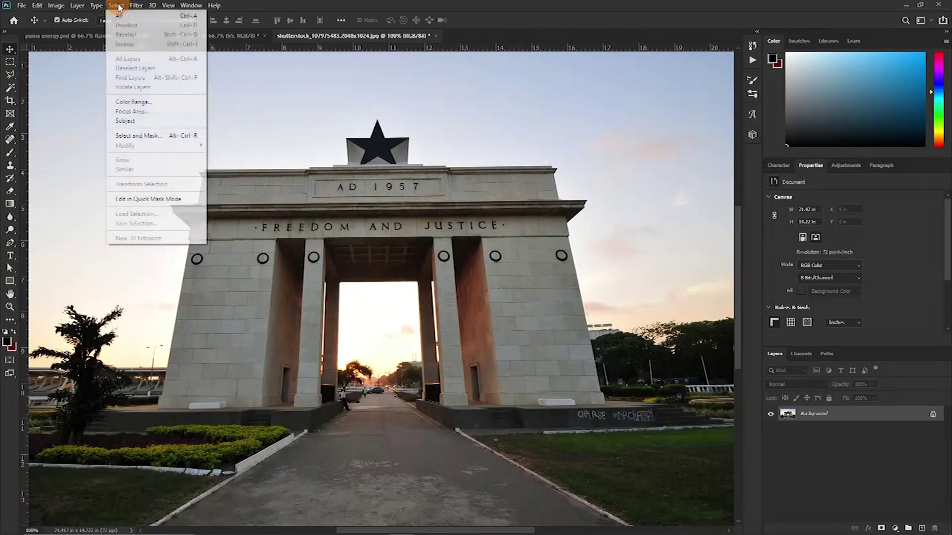
click(134, 121)
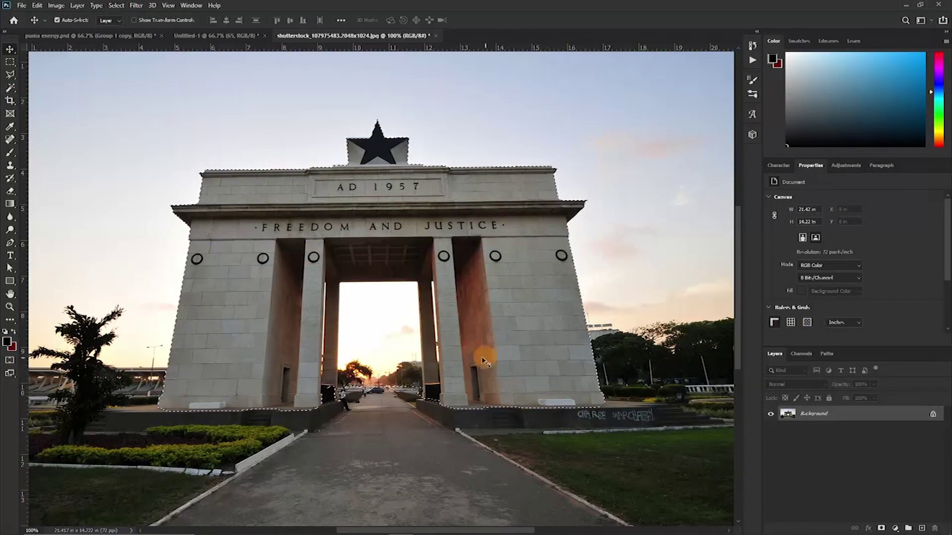
click(13, 79)
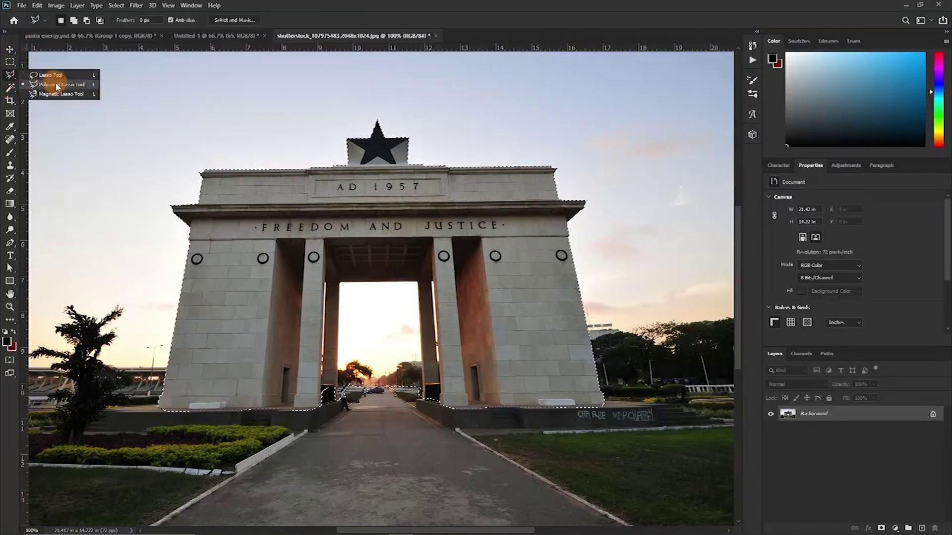
click(10, 88)
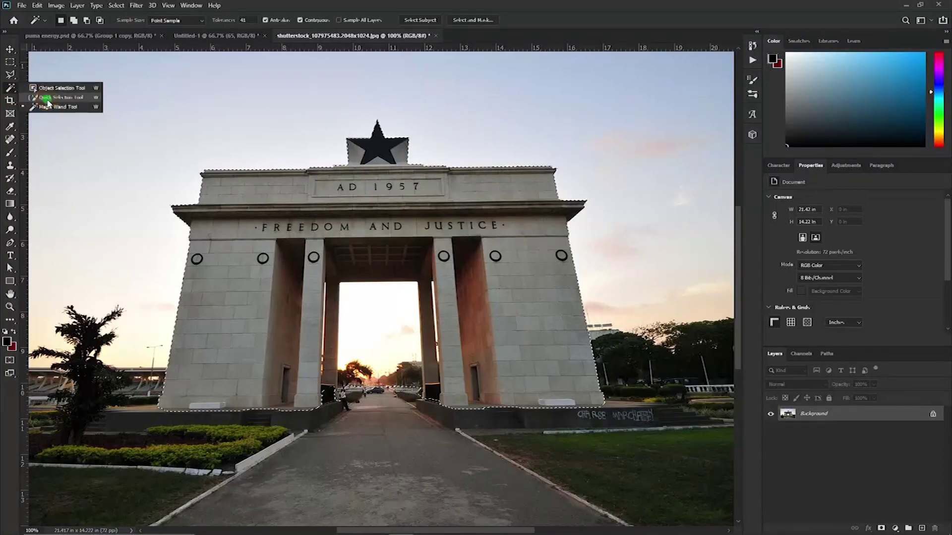
click(39, 98)
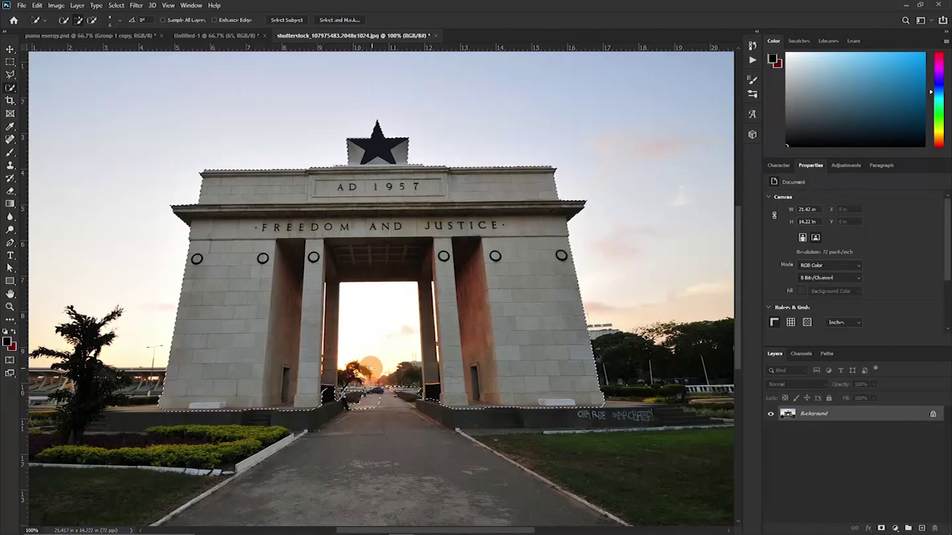
click(414, 396)
drag(414, 399, 391, 403)
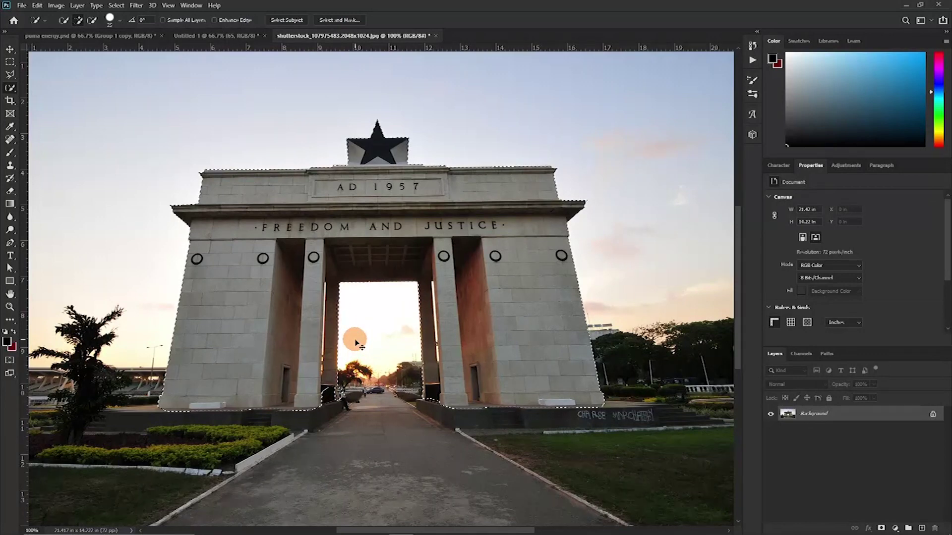
Copy the selected monument to a new layer and hide the Background layer.
key(ctrl+j)
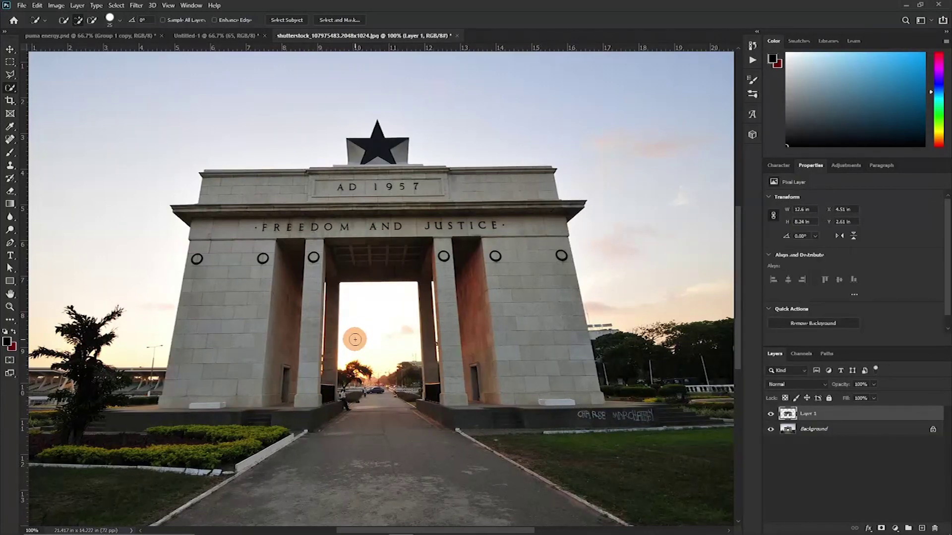
click(770, 430)
click(770, 429)
click(770, 430)
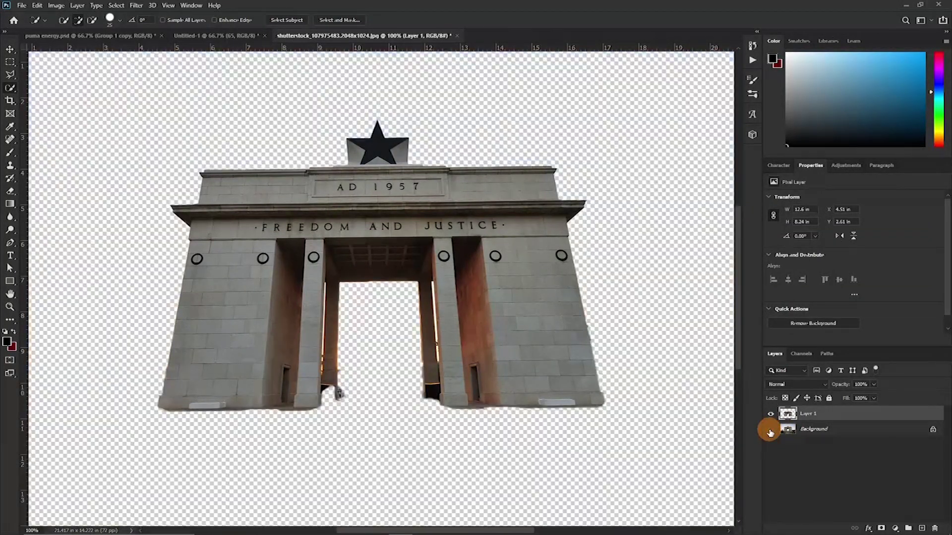
click(770, 430)
click(770, 429)
click(770, 430)
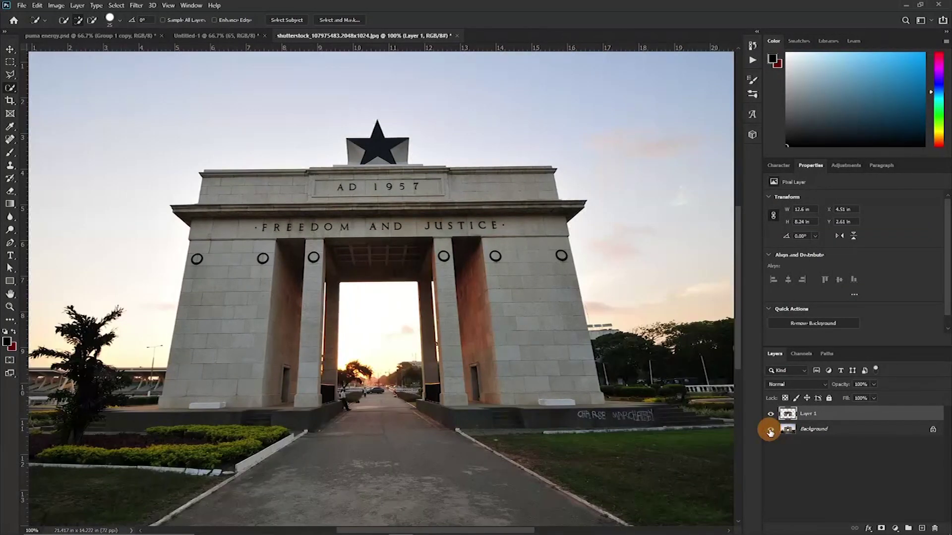
click(770, 430)
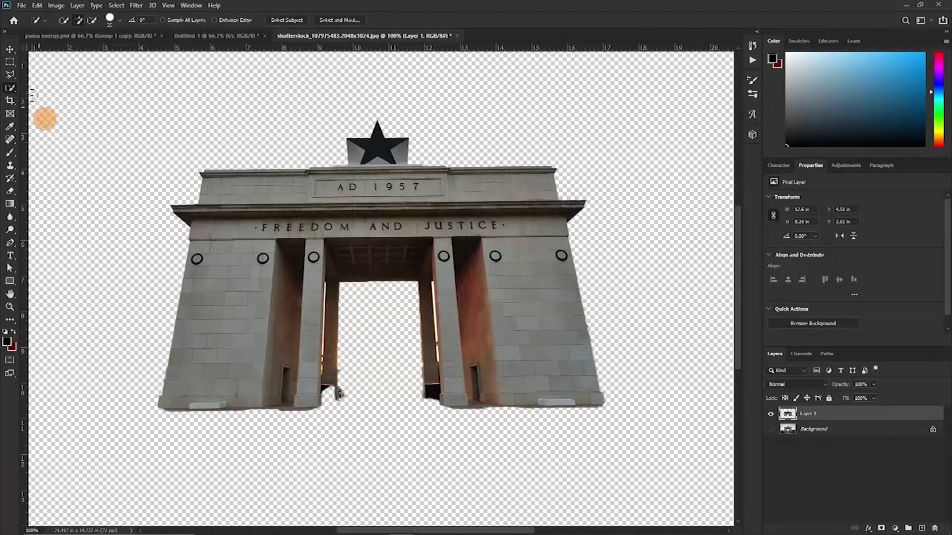
Cut out the leftover narrow strips of sky between the arch's inner columns with the Polygonal Lasso tool.
click(10, 75)
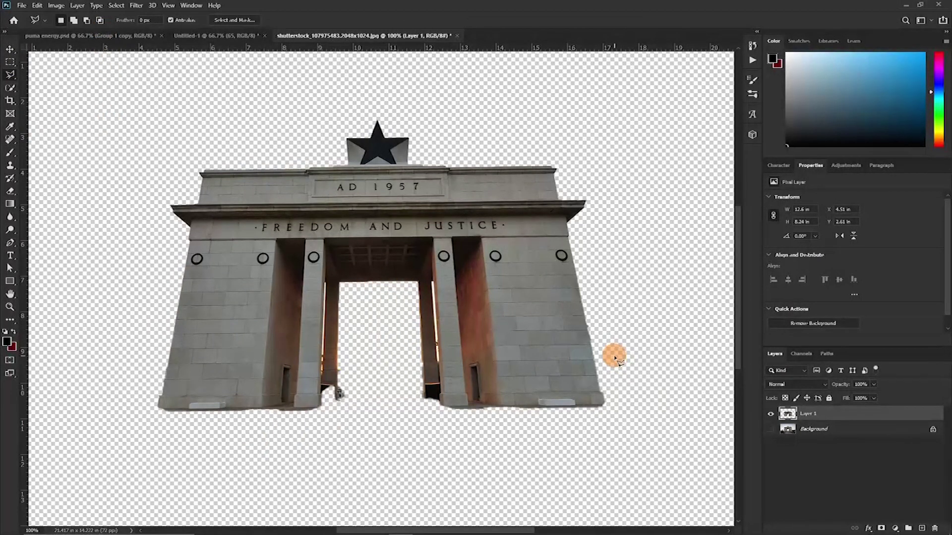
scroll(604, 352, up, 6)
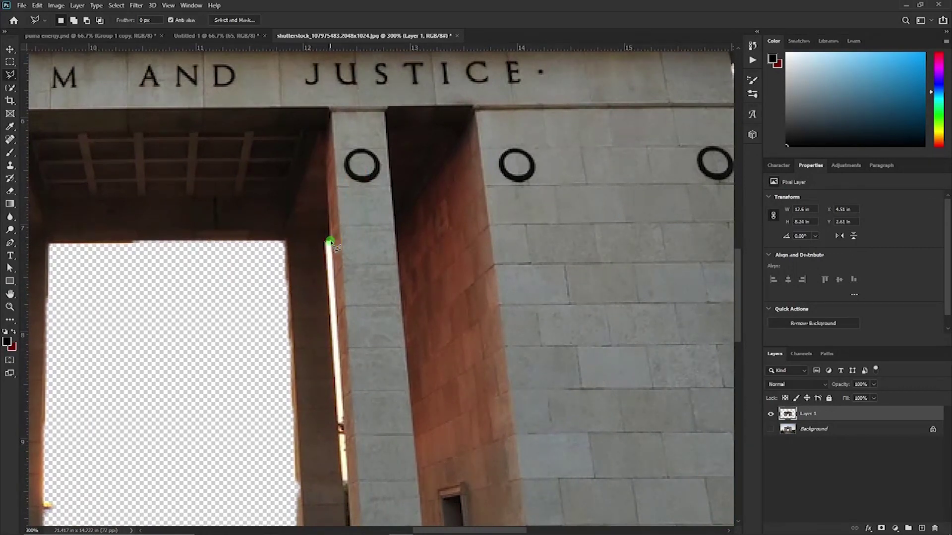
scroll(340, 347, down, 1)
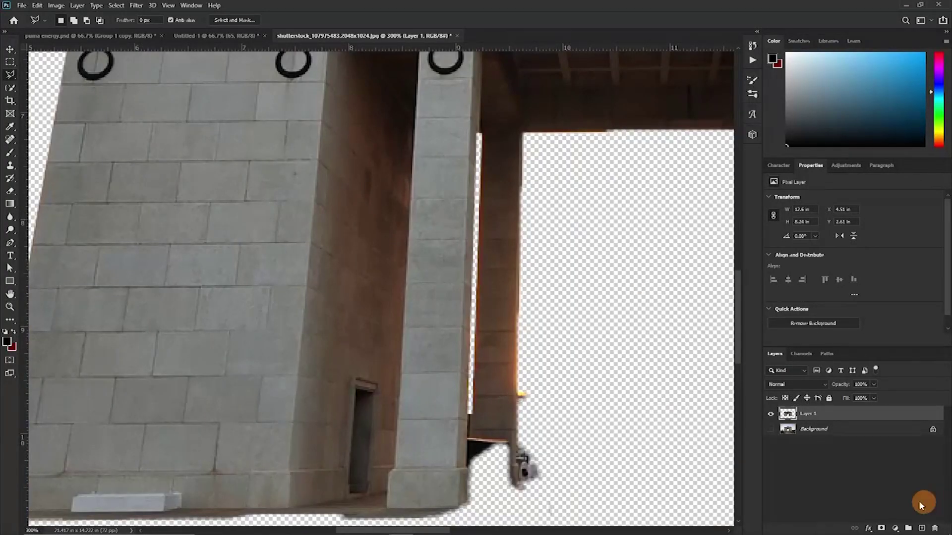
key(ctrl+minus)
drag(518, 159, 382, 318)
key(ctrl+minus)
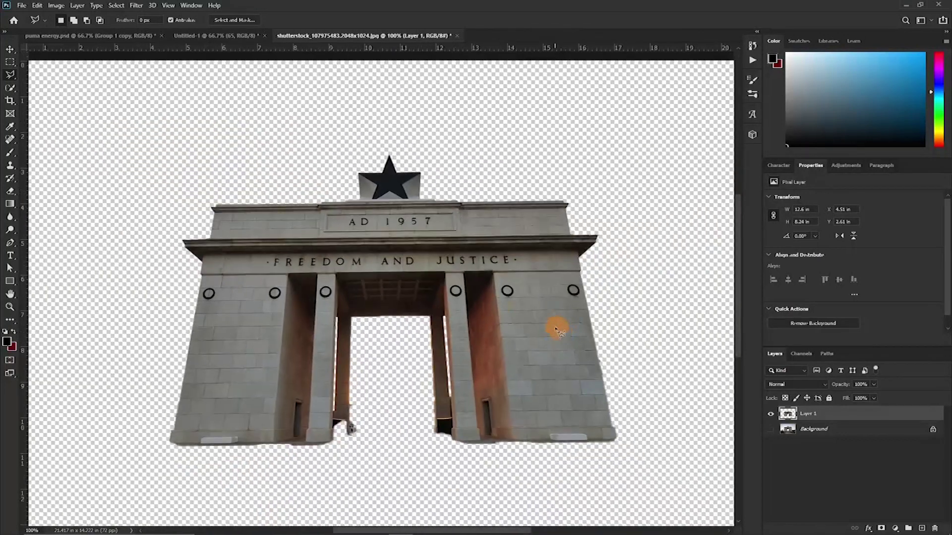
Try a Posterize adjustment layer above the monument cutout and delete it.
click(896, 528)
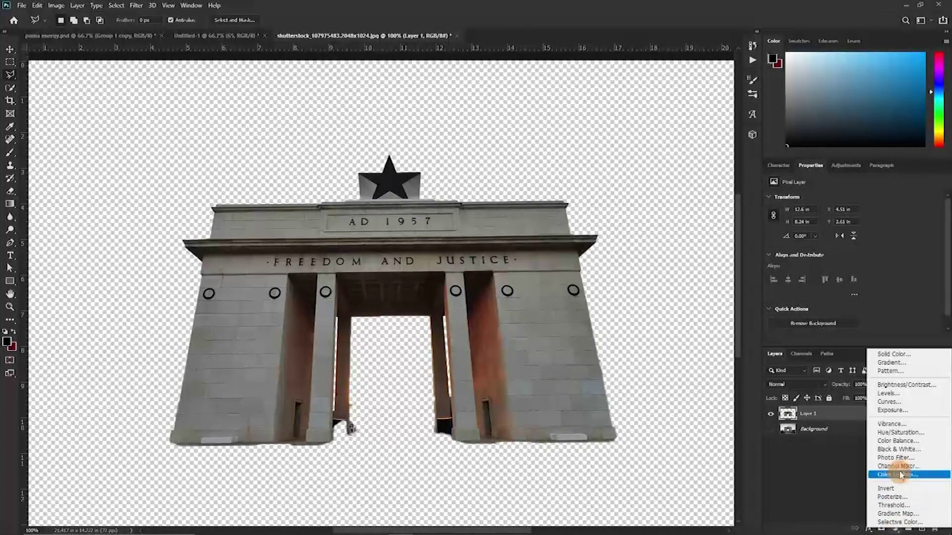
click(896, 498)
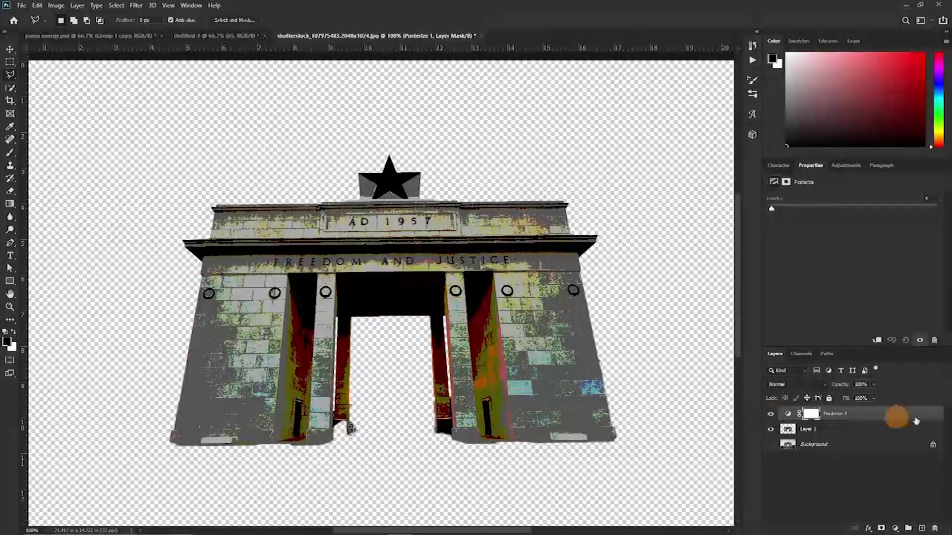
key(Delete)
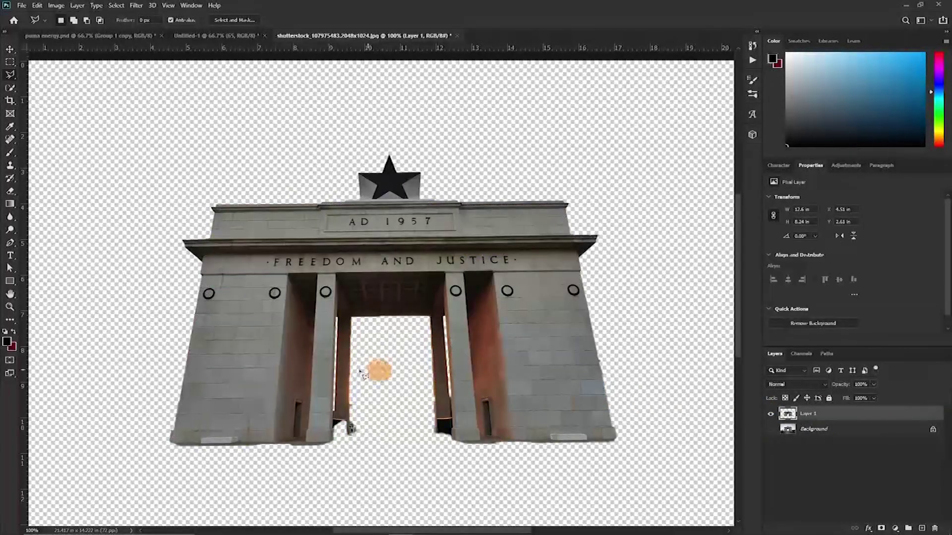
Apply a Photo Filter adjustment with Warming Filter (85) directly to the monument layer.
click(56, 6)
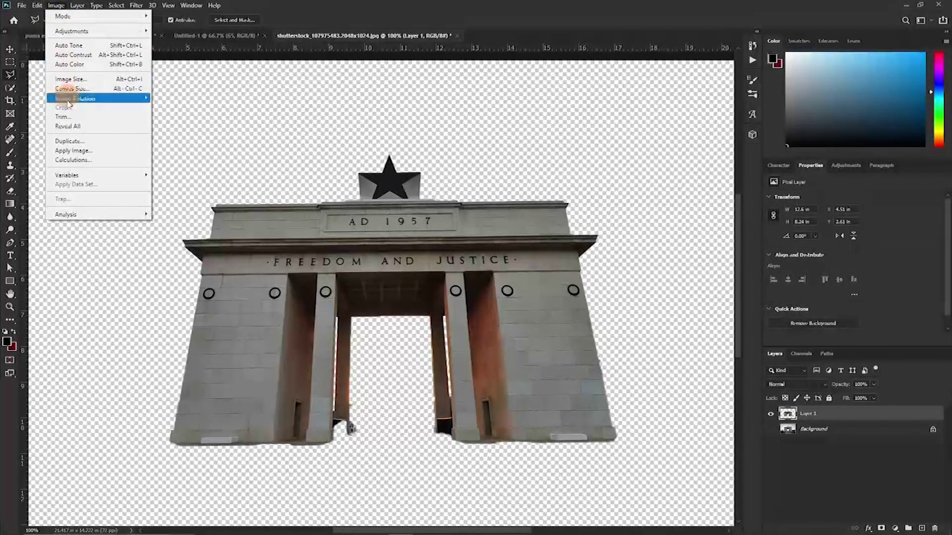
mouse_move(69, 31)
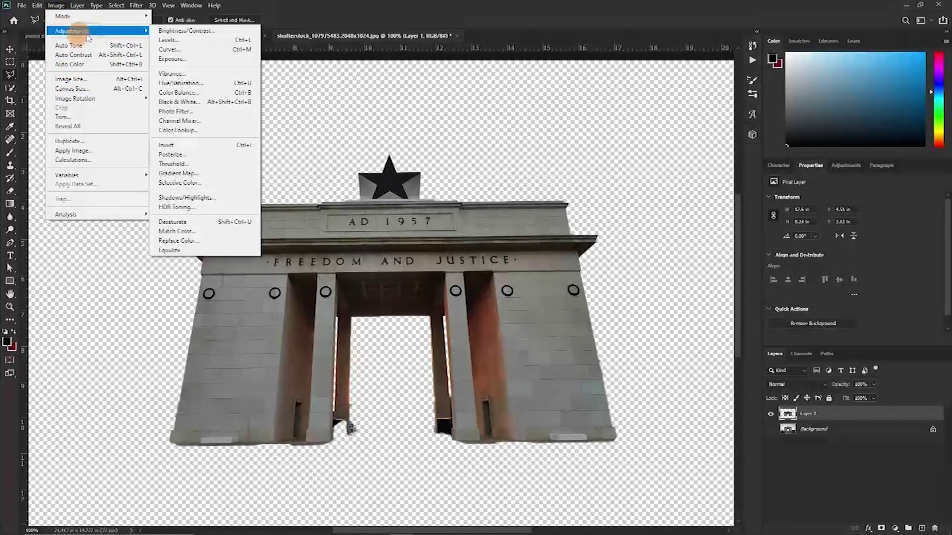
click(175, 111)
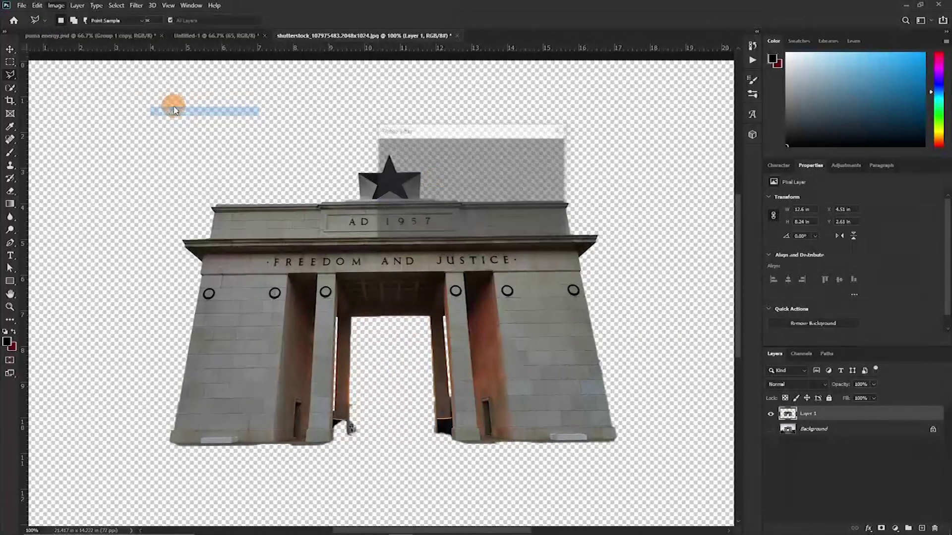
click(539, 152)
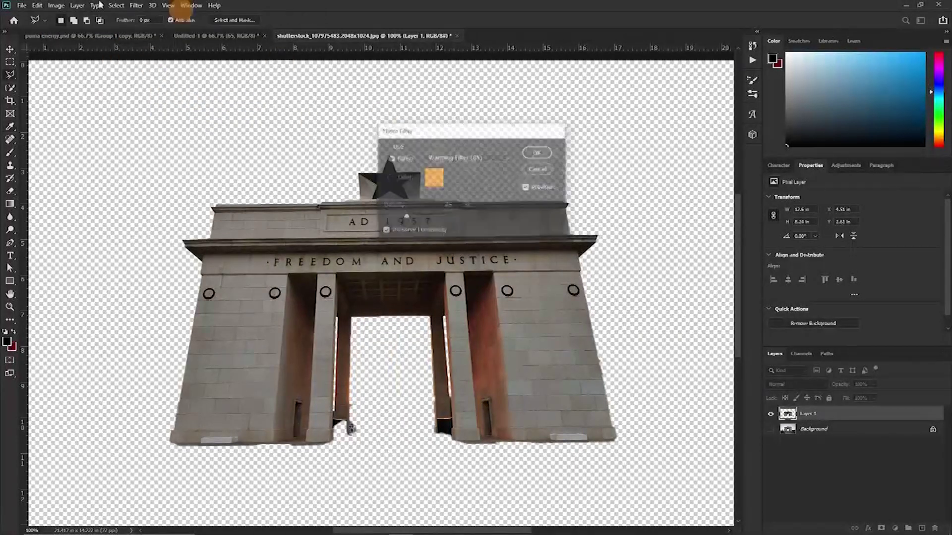
Apply a Black & White adjustment with the Default preset directly to the monument layer.
click(56, 6)
mouse_move(67, 31)
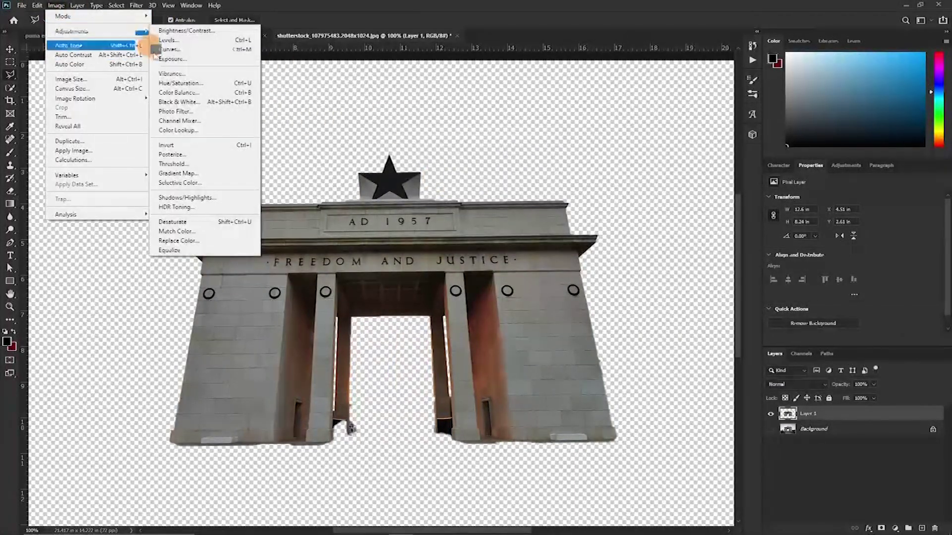
click(173, 103)
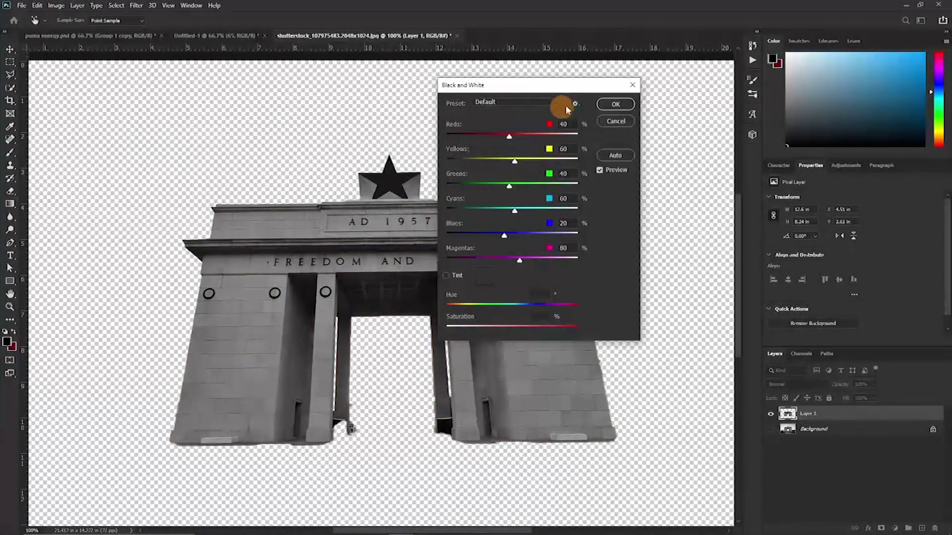
click(615, 104)
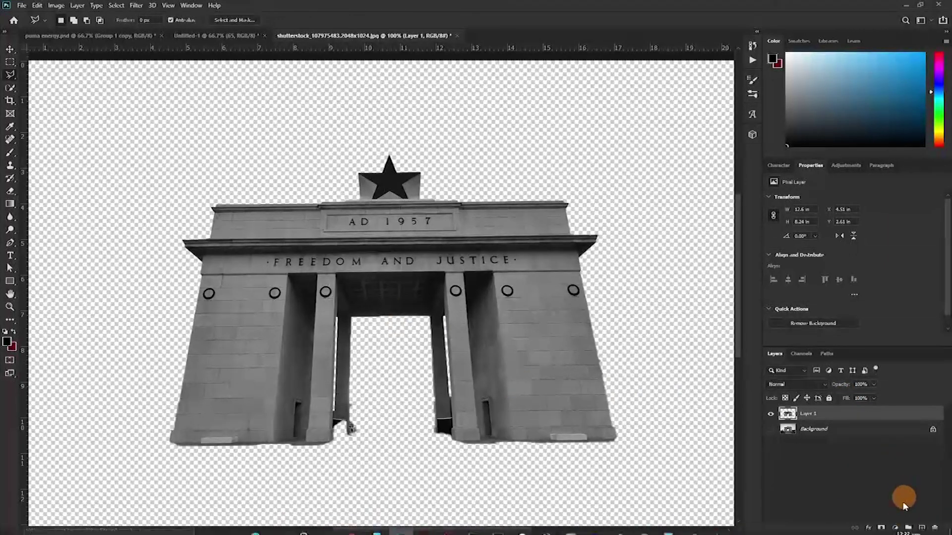
Add a Posterize adjustment layer with 6 levels and clip it to the monument layer.
click(895, 529)
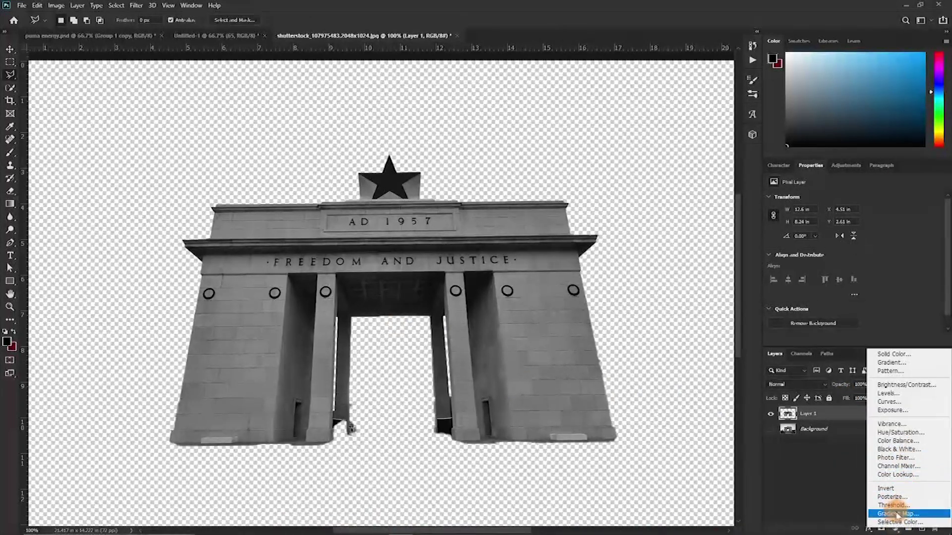
click(890, 497)
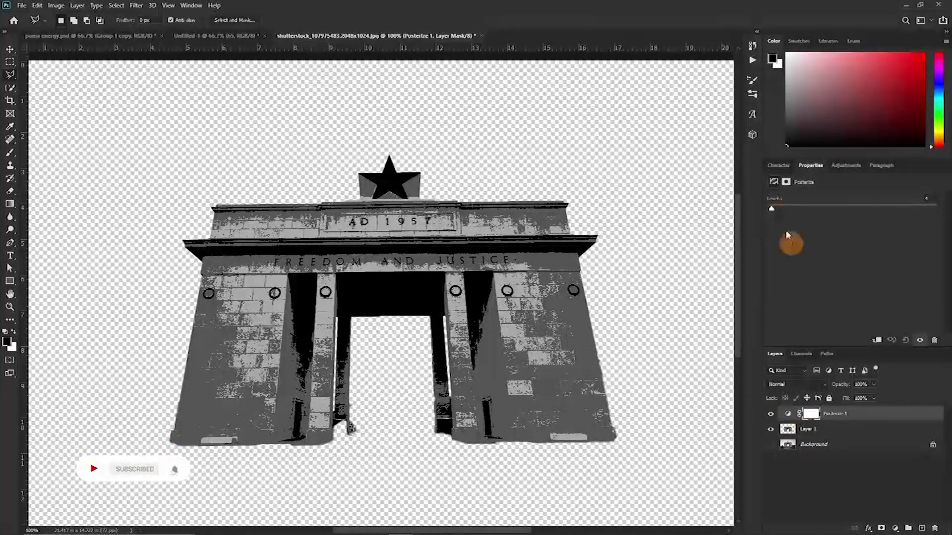
drag(771, 208, 774, 213)
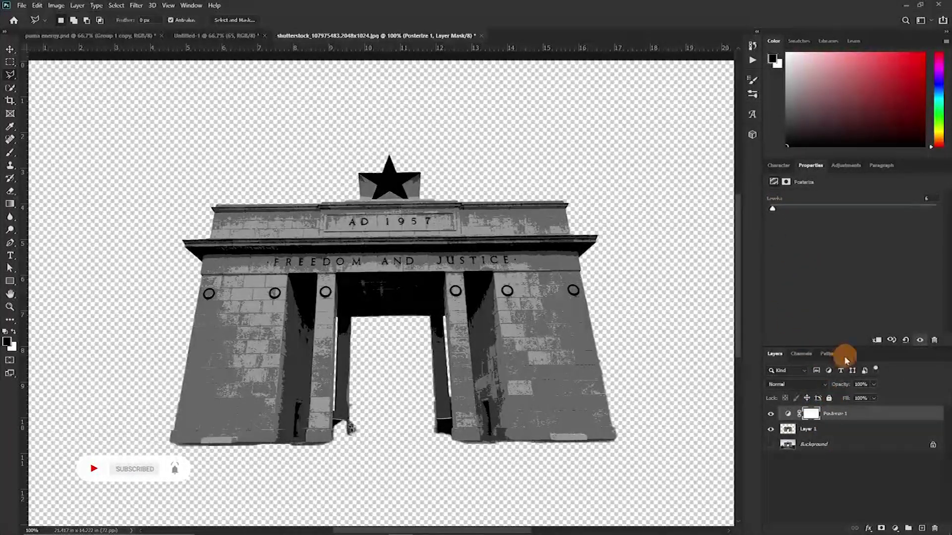
click(876, 340)
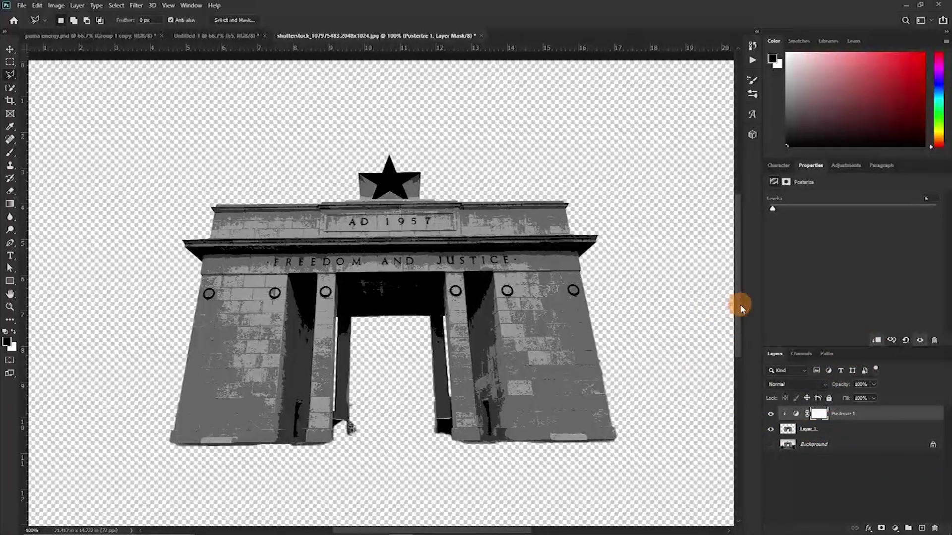
Group the monument layer with its Posterize adjustment, duplicate the group and convert the copy to a smart object.
click(822, 430)
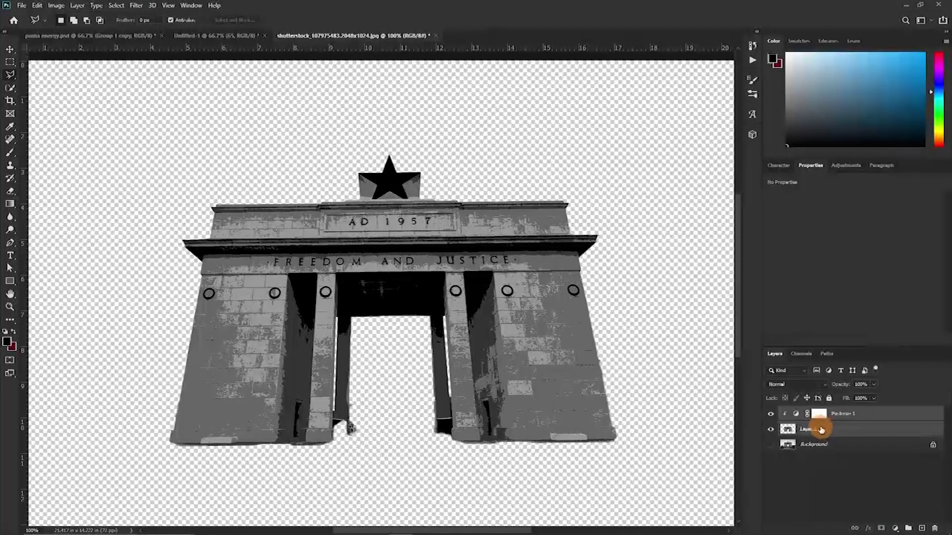
key(ctrl+g)
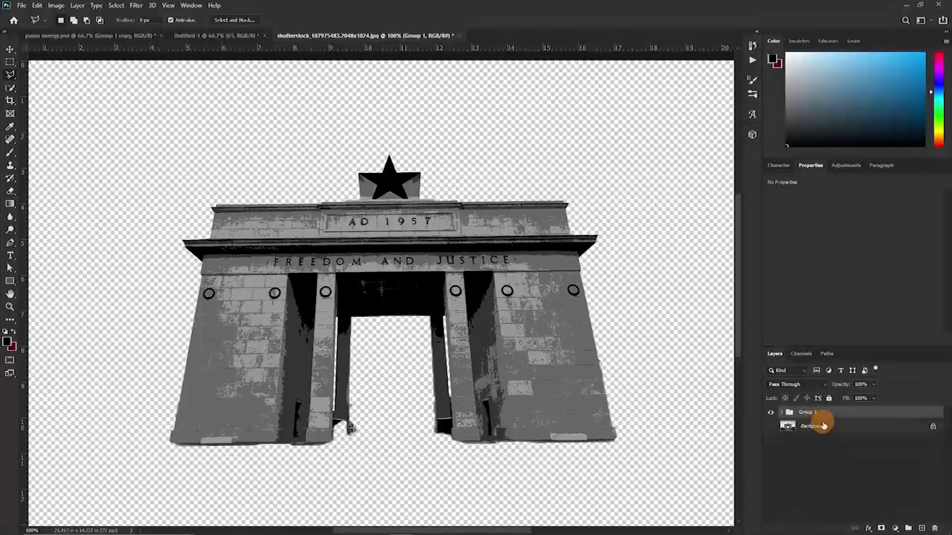
key(ctrl+j)
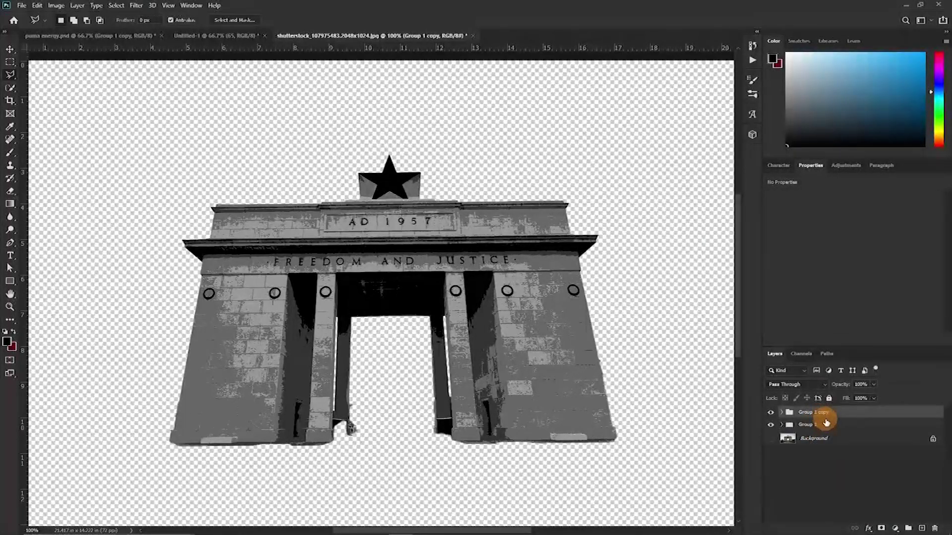
right_click(854, 419)
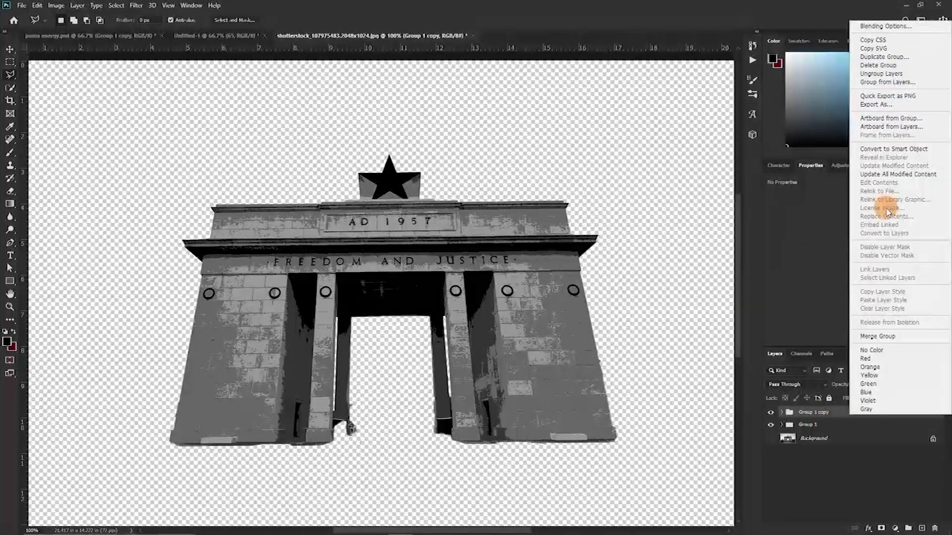
click(886, 148)
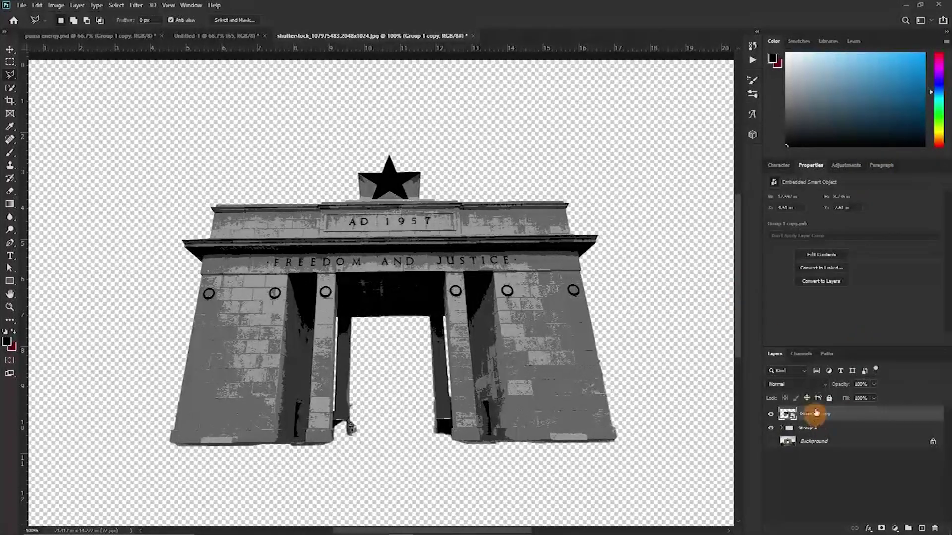
Set the smart object copy's blend mode to Color Dodge and its opacity to 42%.
click(805, 385)
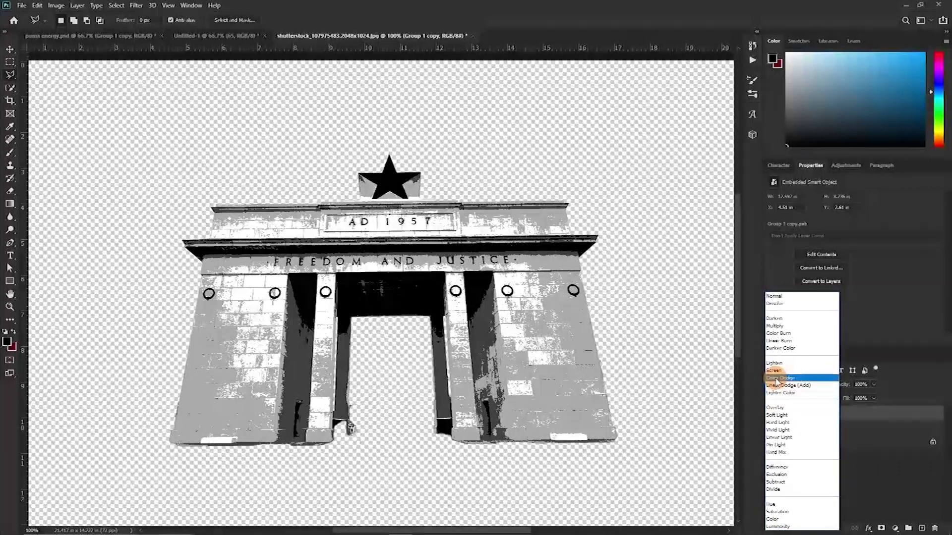
click(776, 381)
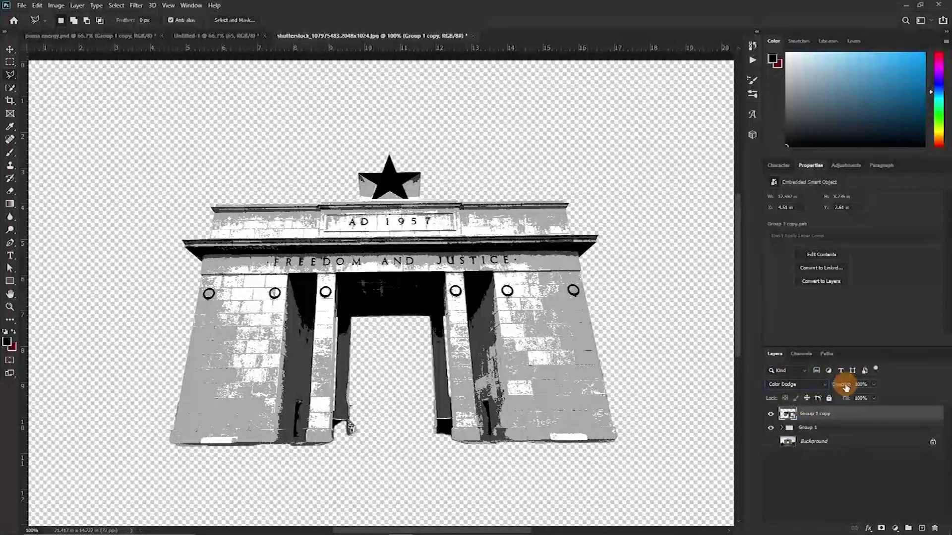
drag(842, 387, 815, 382)
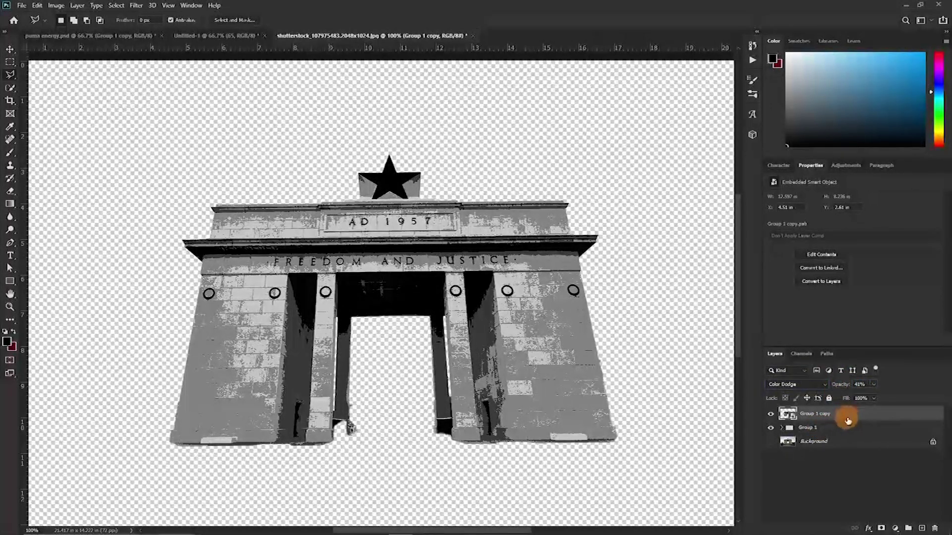
Duplicate the Color Dodge smart object, raise the duplicate's opacity to 100% and hide the layers beneath it.
key(ctrl+j)
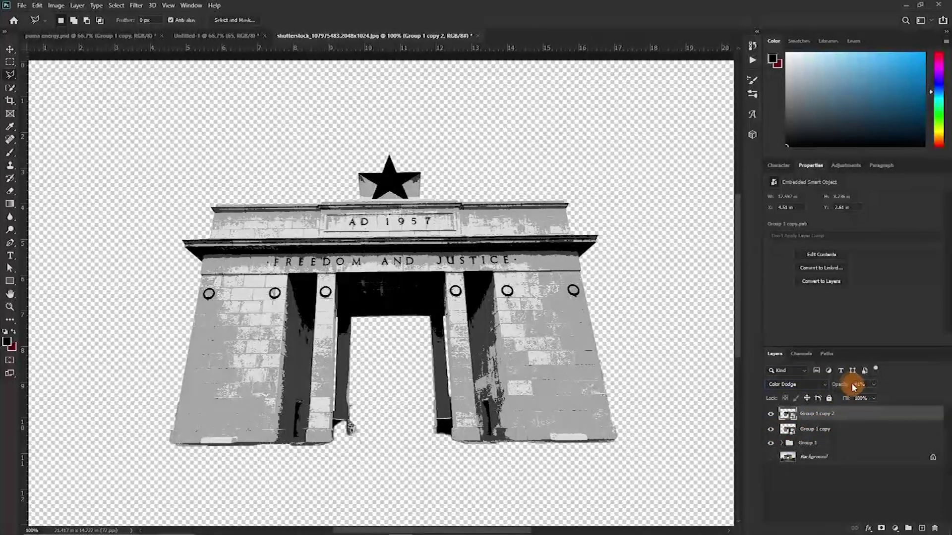
click(946, 375)
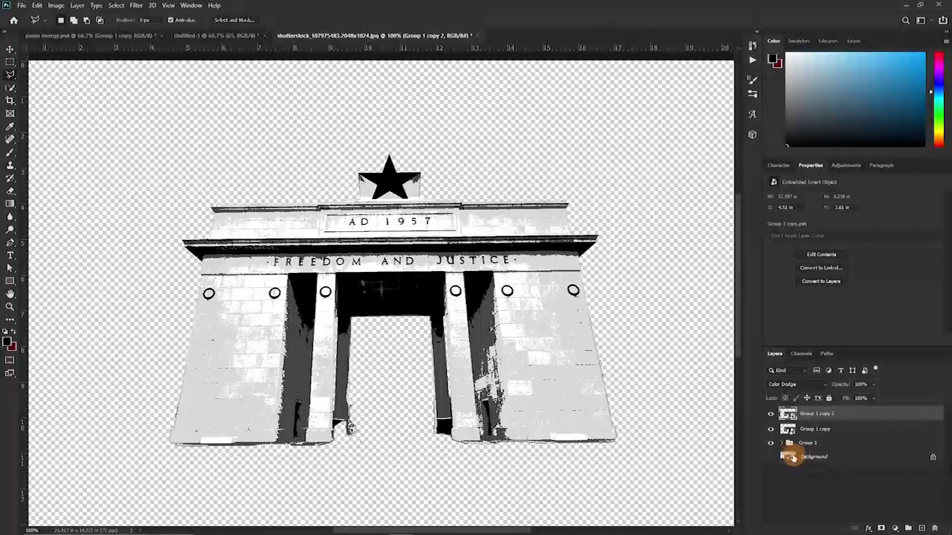
click(770, 431)
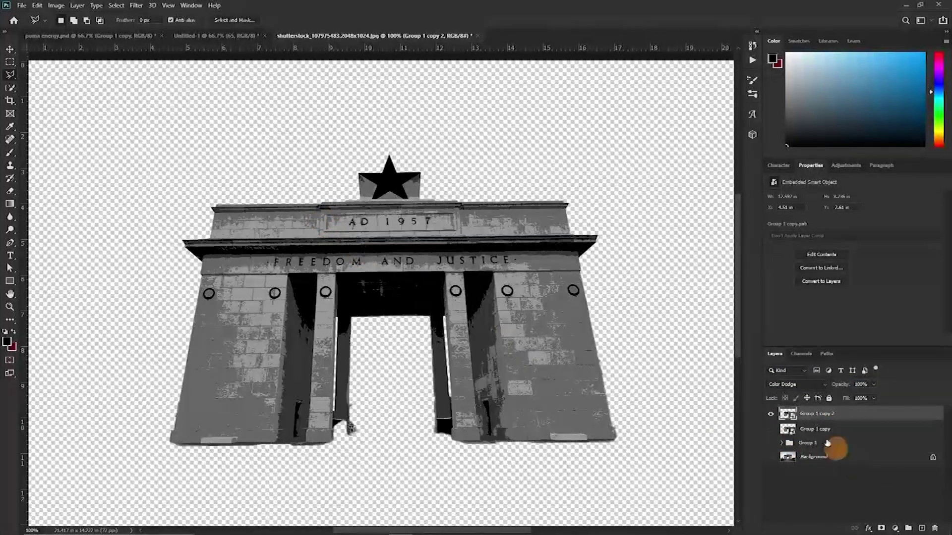
Apply a High Pass filter with a reduced radius to the topmost monument copy, keeping only fine edge detail.
click(136, 6)
mouse_move(165, 203)
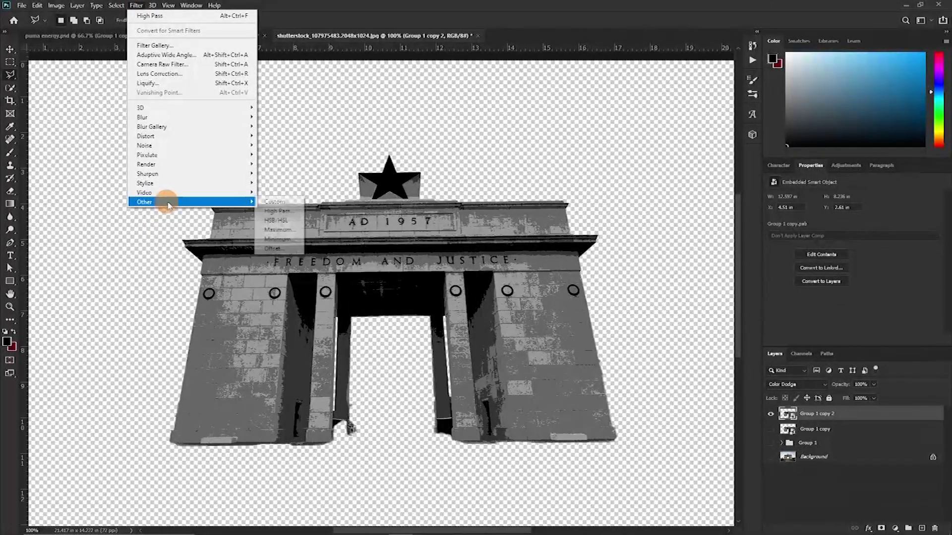
click(280, 208)
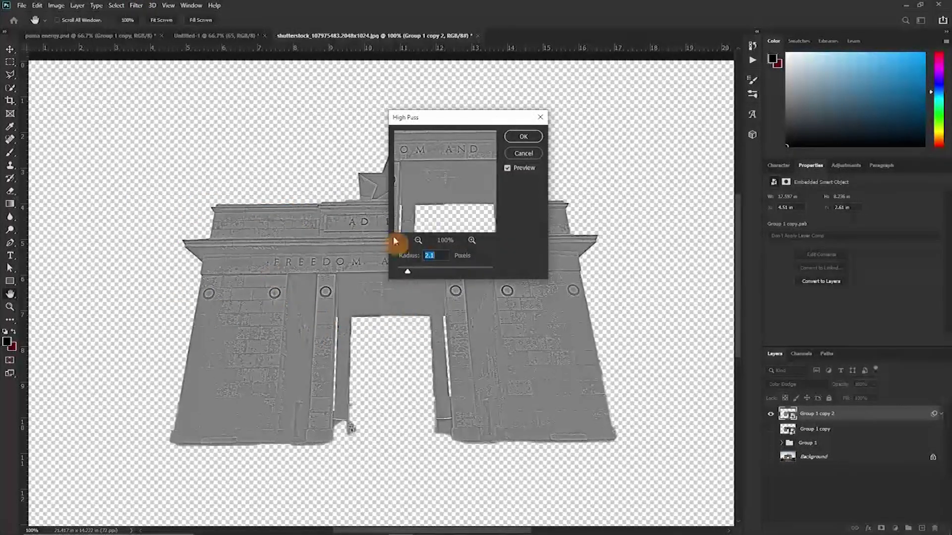
drag(440, 120, 537, 87)
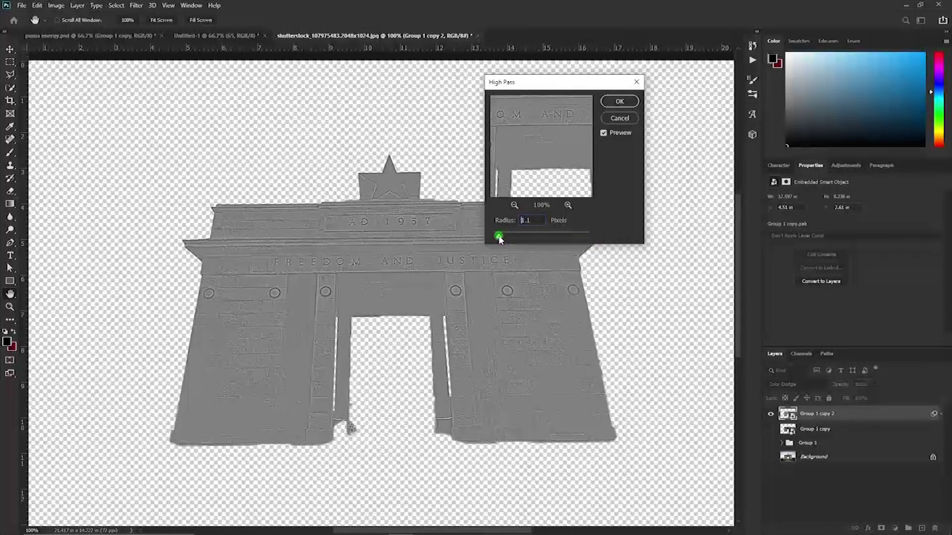
click(637, 103)
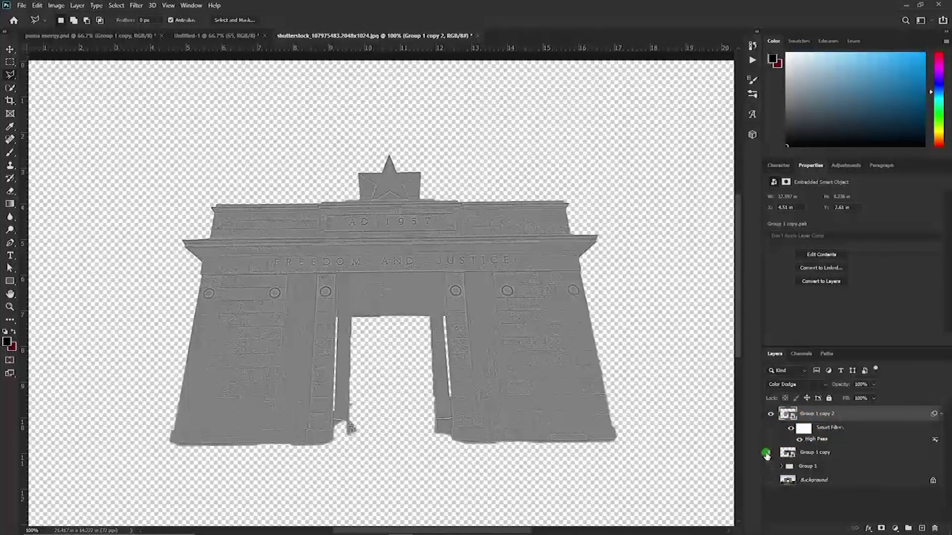
Show the lower monument layers again and blend the High Pass copy as Linear Light at 46% opacity.
click(769, 466)
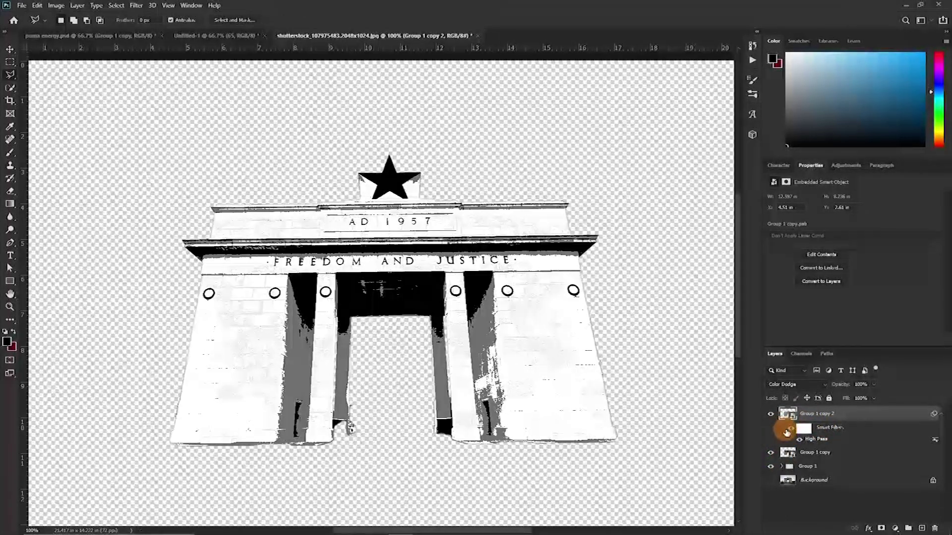
click(793, 386)
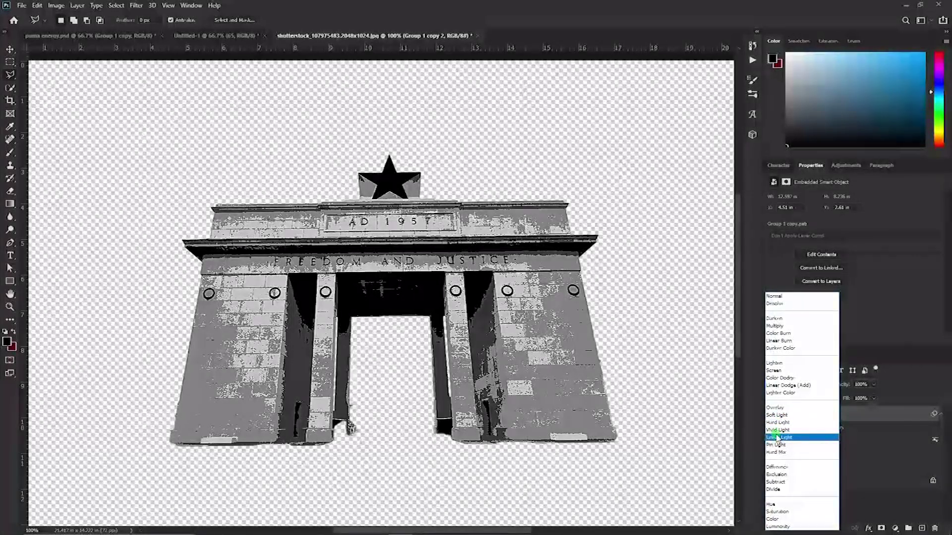
click(777, 438)
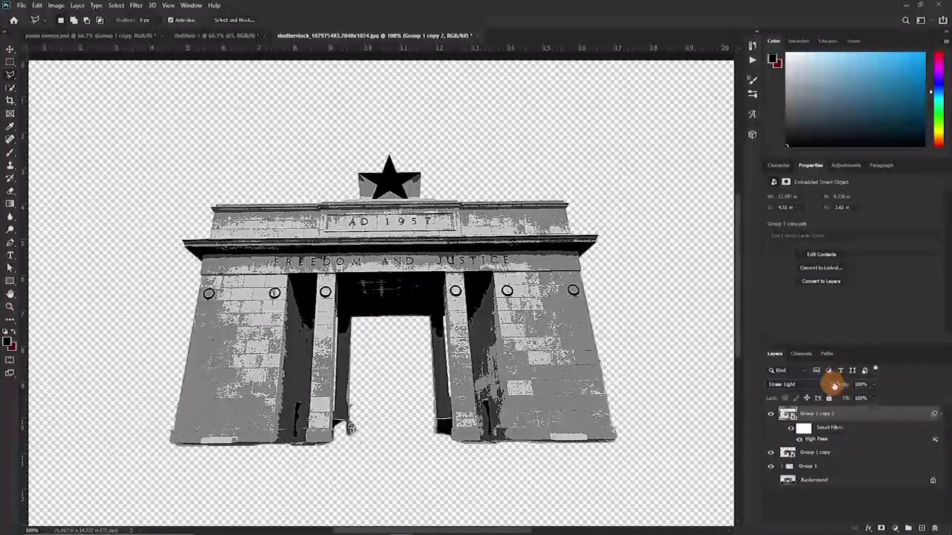
text(5)
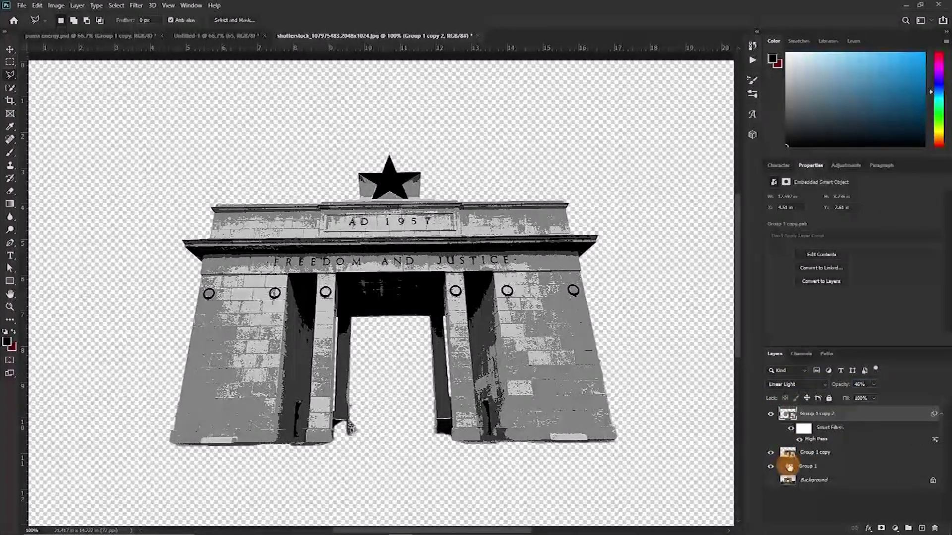
Compare the arch's inscription and columns up close with the High Pass layer hidden and shown.
click(816, 452)
click(770, 414)
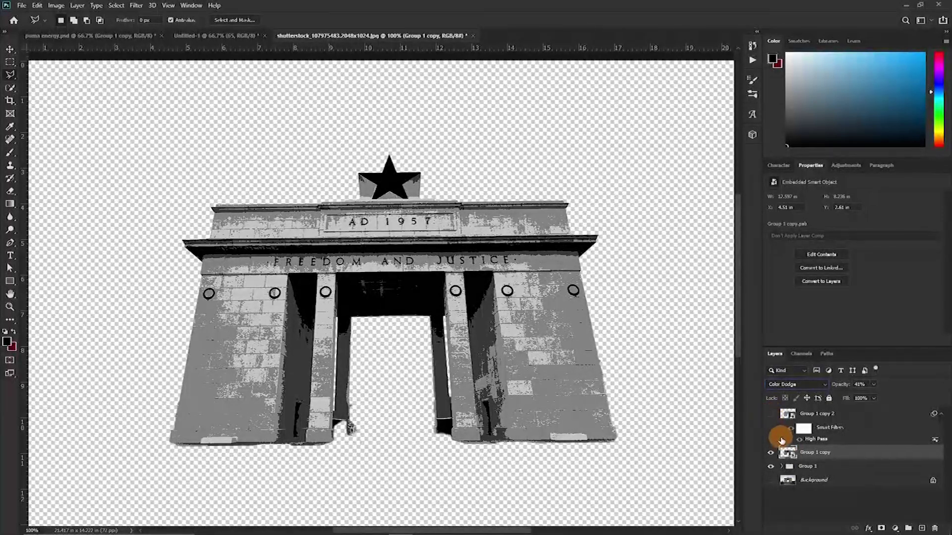
key(ctrl+plus)
key(ctrl+plus)
key(ctrl+plus)
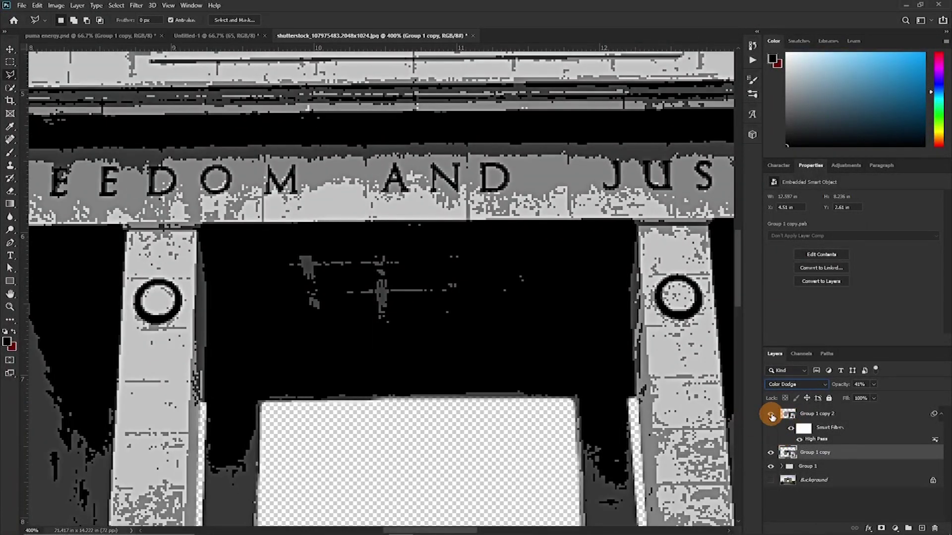
click(771, 415)
click(771, 416)
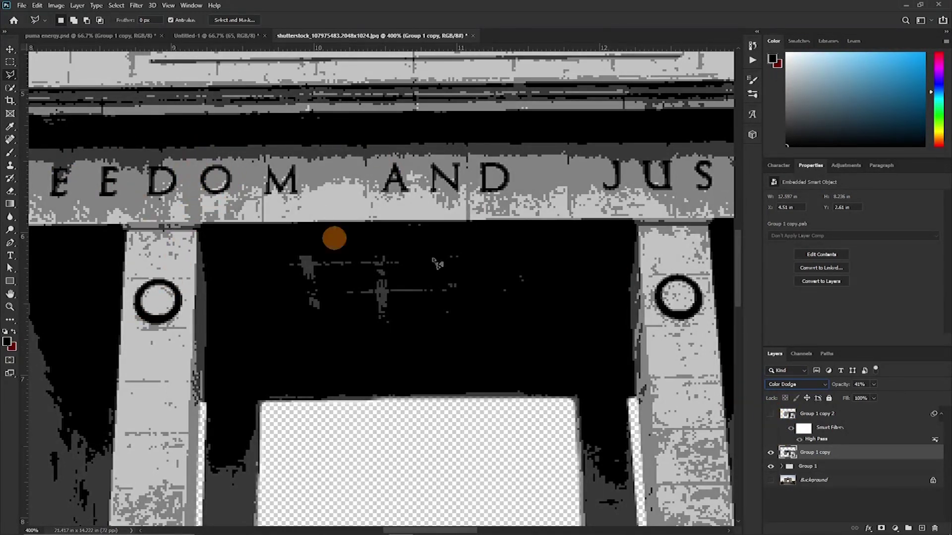
click(768, 417)
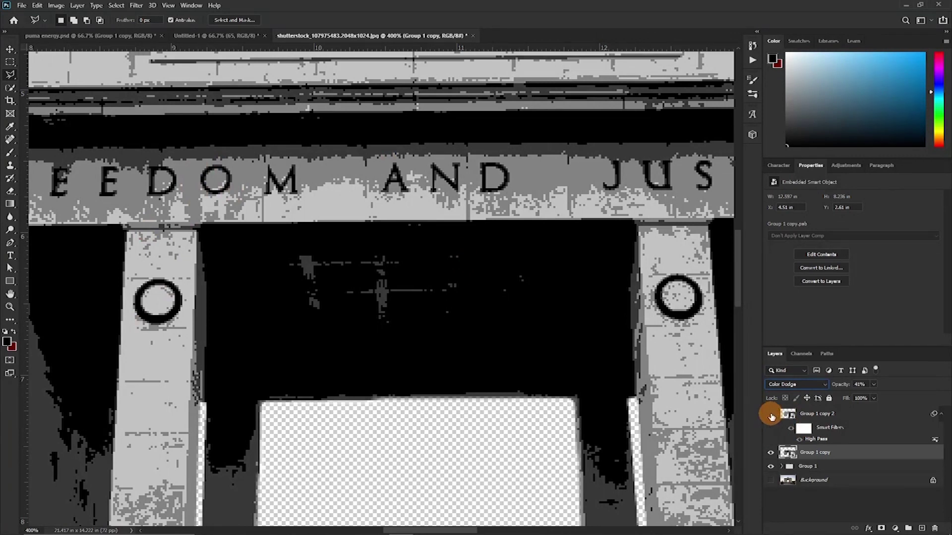
click(770, 417)
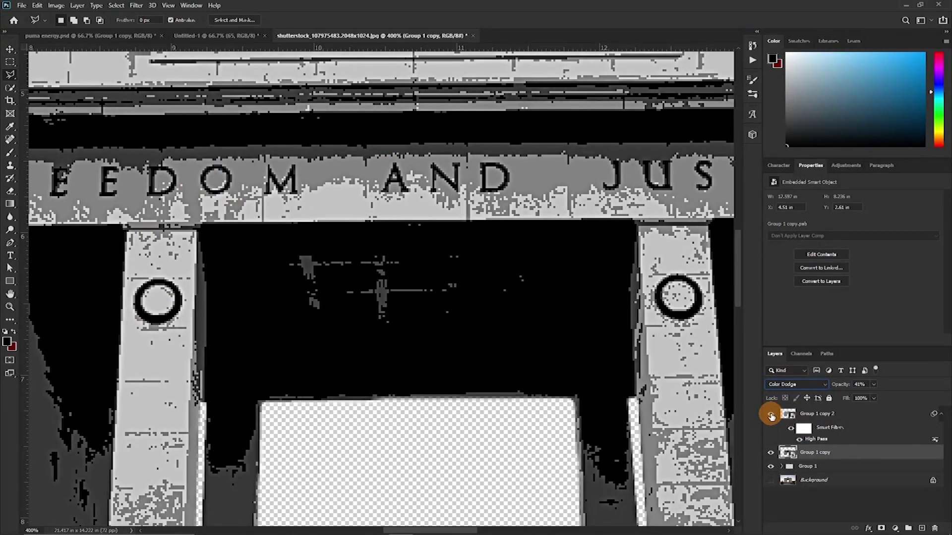
key(ctrl+minus)
key(ctrl+minus)
key(ctrl+minus)
key(ctrl+minus)
key(ctrl+minus)
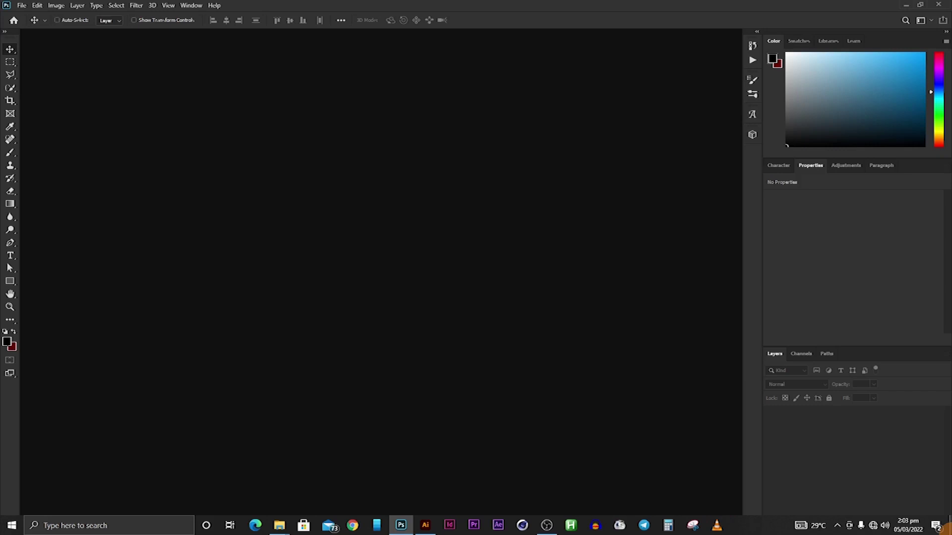
Create a new 4 x 4 inch RGB document at 300 pixels/inch with a white background.
key(ctrl+n)
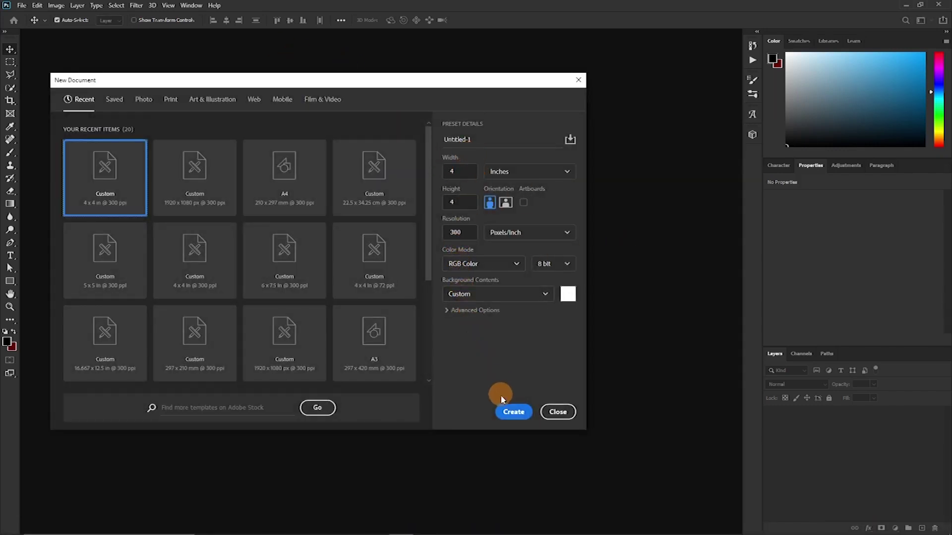
click(512, 420)
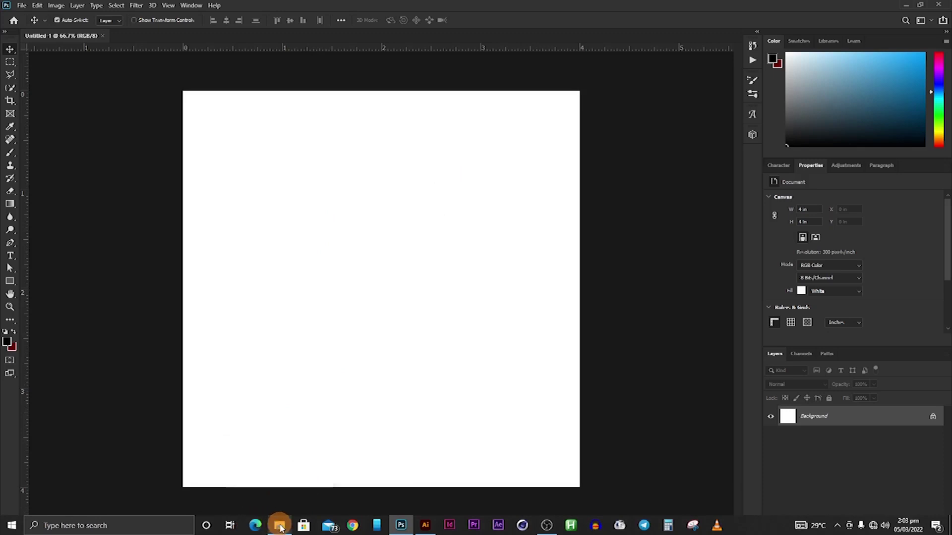
Place the pastel cloud sky image from File Explorer across the full width of the canvas's upper part.
mouse_move(280, 527)
click(276, 502)
click(219, 124)
drag(454, 534, 396, 218)
click(81, 362)
click(285, 529)
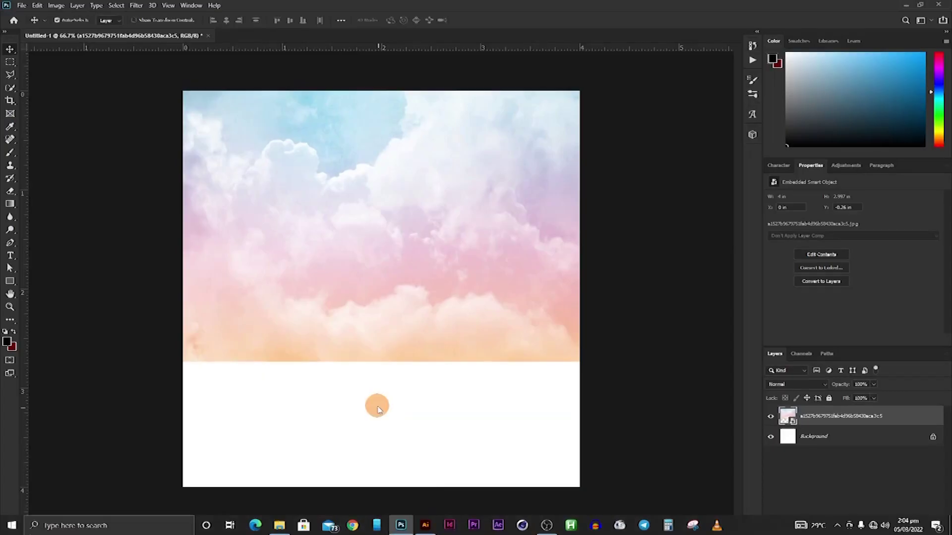
Place the city park illustration across the full width of the canvas's lower part, over the cloud sky.
drag(376, 404, 406, 404)
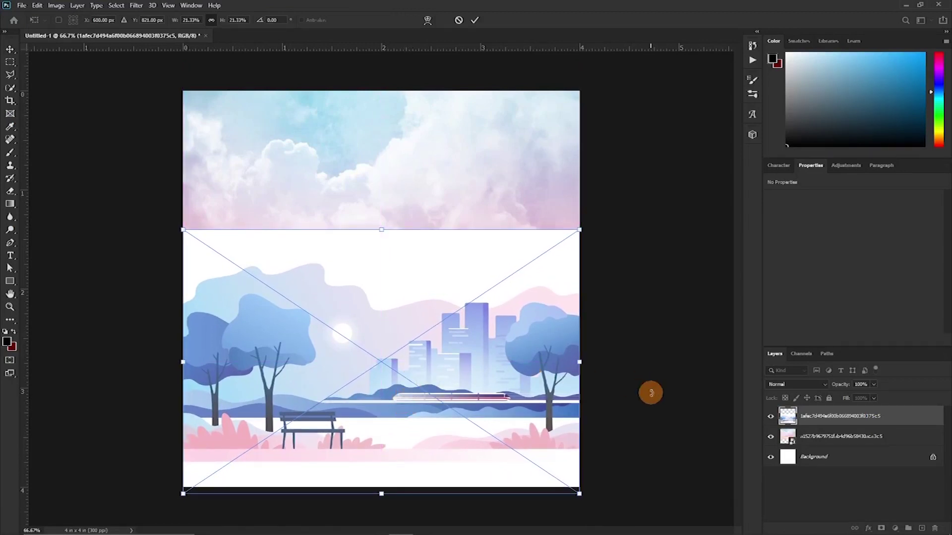
key(Return)
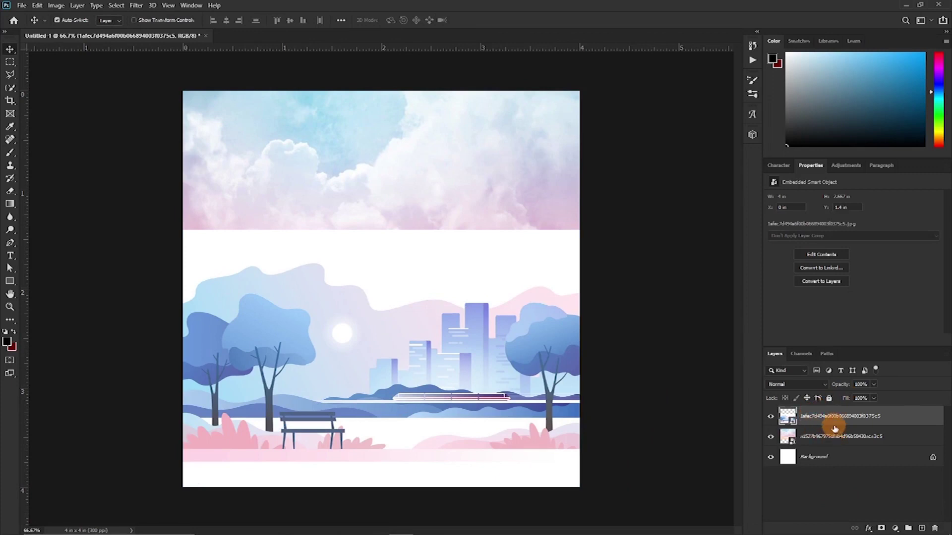
click(882, 529)
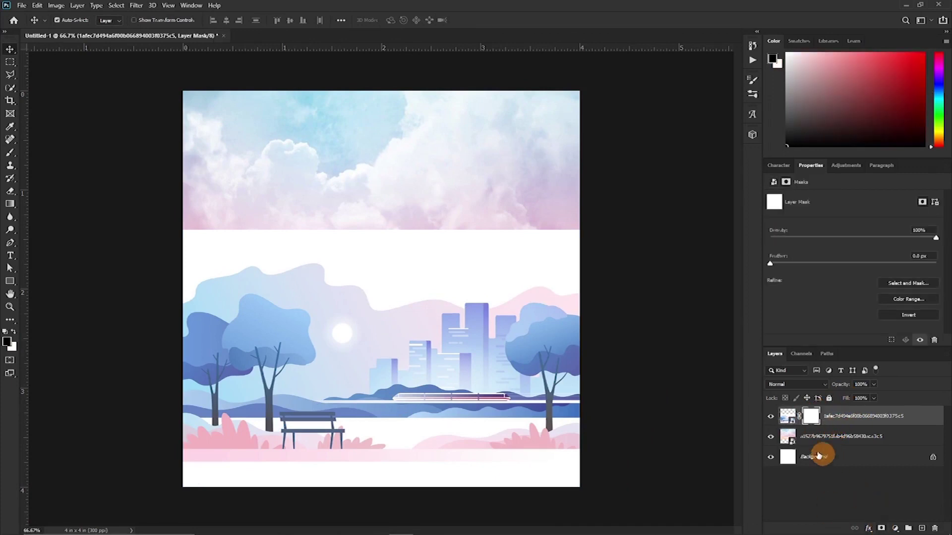
key(b)
mouse_move(571, 248)
mouse_down()
mouse_move(325, 230)
mouse_move(451, 225)
mouse_move(473, 237)
mouse_up()
key(ctrl+z)
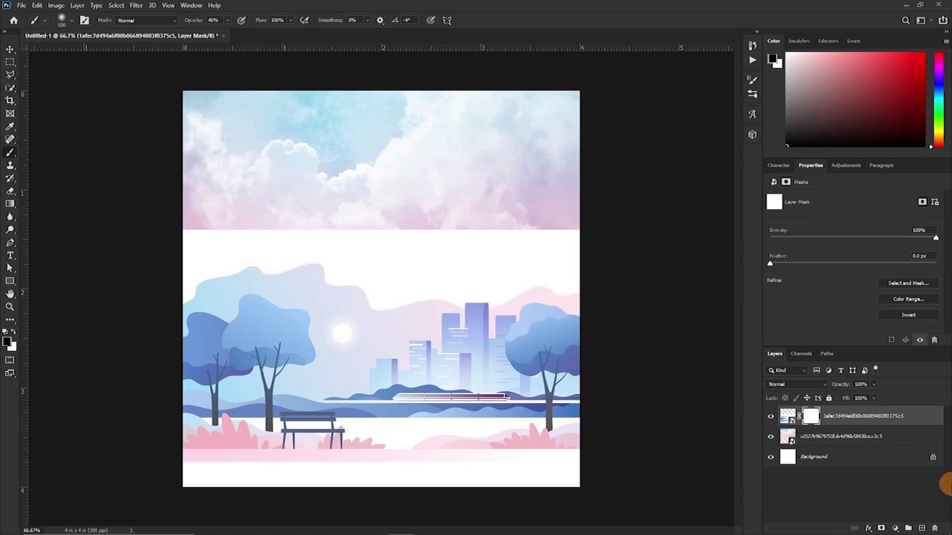
key(ctrl+z)
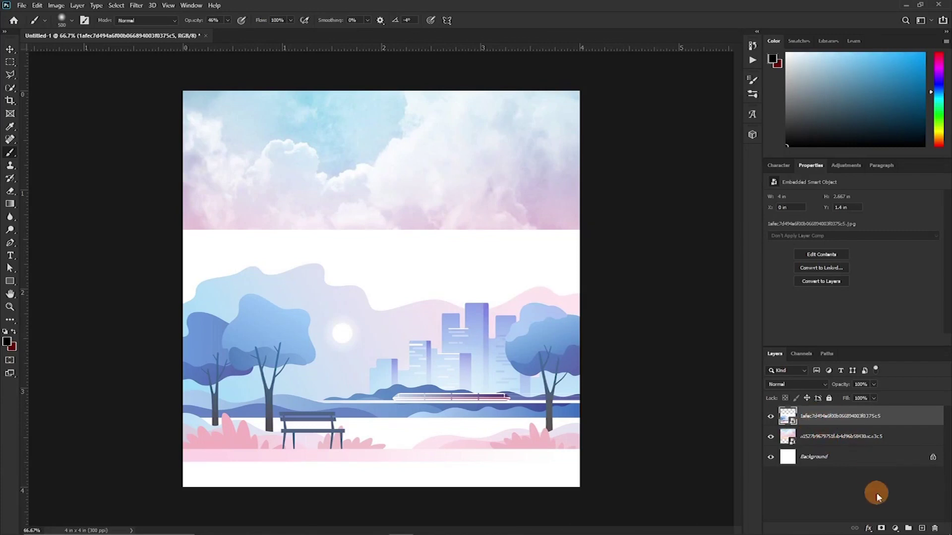
Mask the park illustration and the cloud sky, painting with a soft 500 px brush at 46% opacity to blend their meeting edges.
click(881, 528)
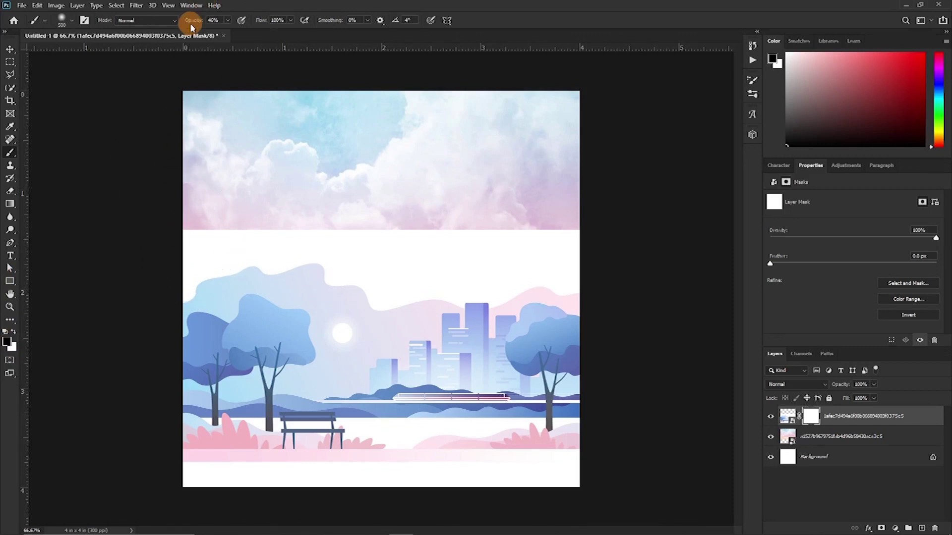
mouse_move(184, 250)
mouse_down()
mouse_move(183, 264)
mouse_move(515, 258)
mouse_move(385, 214)
mouse_move(117, 209)
mouse_up()
mouse_move(333, 377)
mouse_down()
mouse_move(429, 410)
mouse_move(442, 403)
mouse_up()
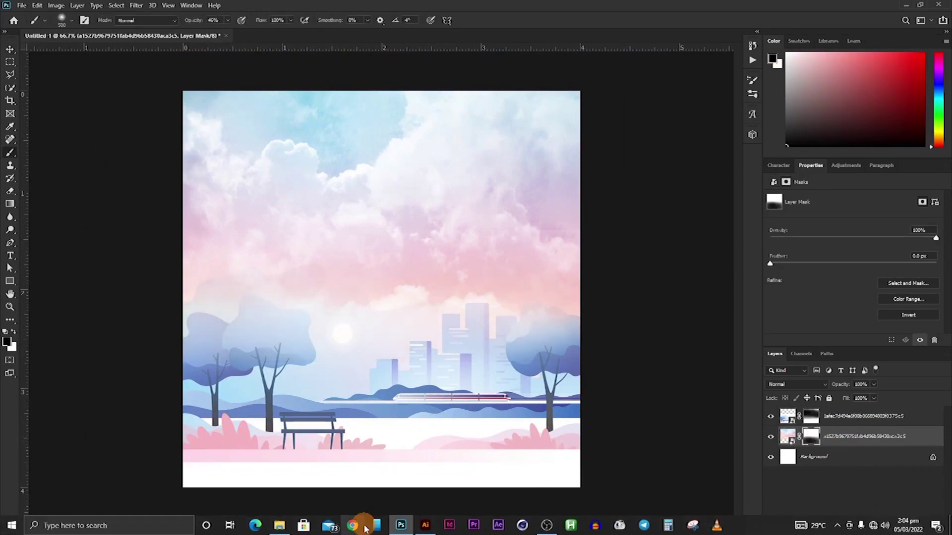
Turn the park illustration grayscale with a Black & White adjustment using the Default preset.
key(v)
click(335, 380)
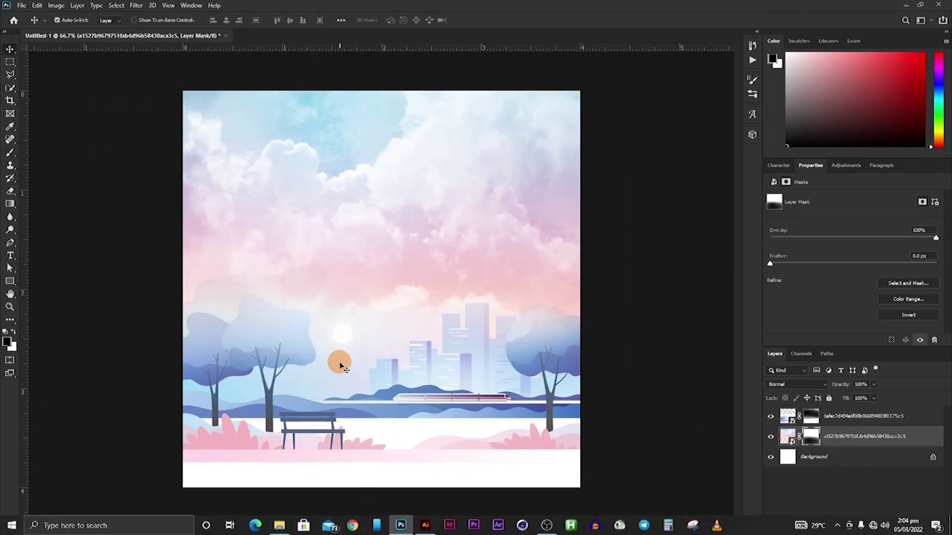
click(533, 367)
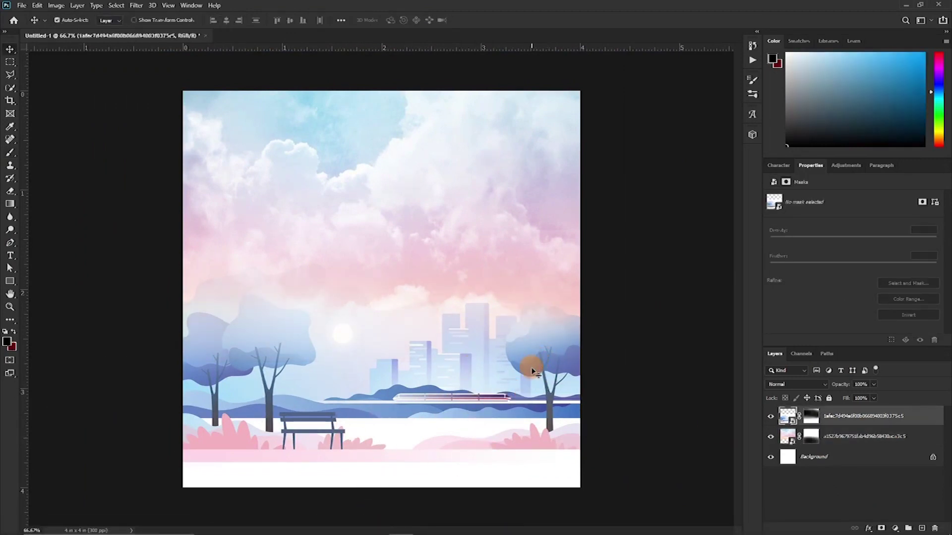
click(54, 6)
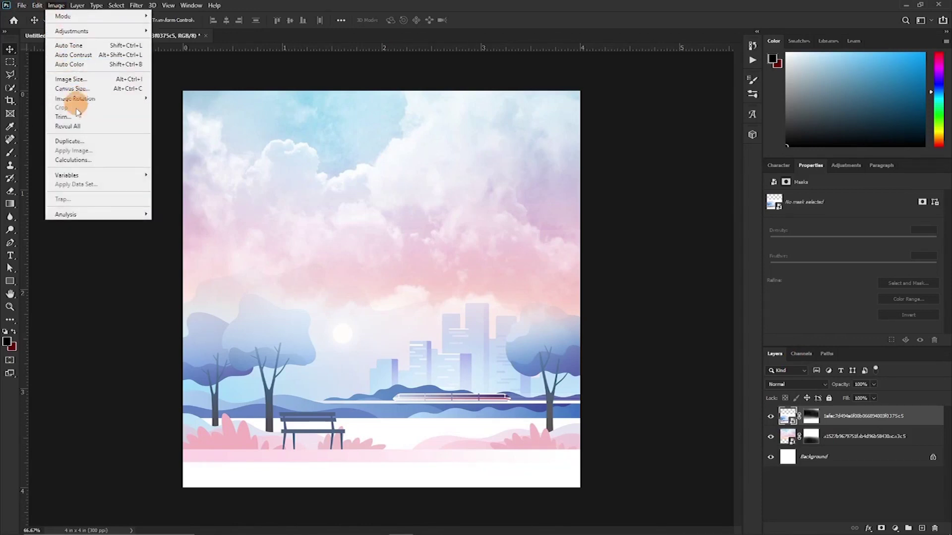
mouse_move(86, 31)
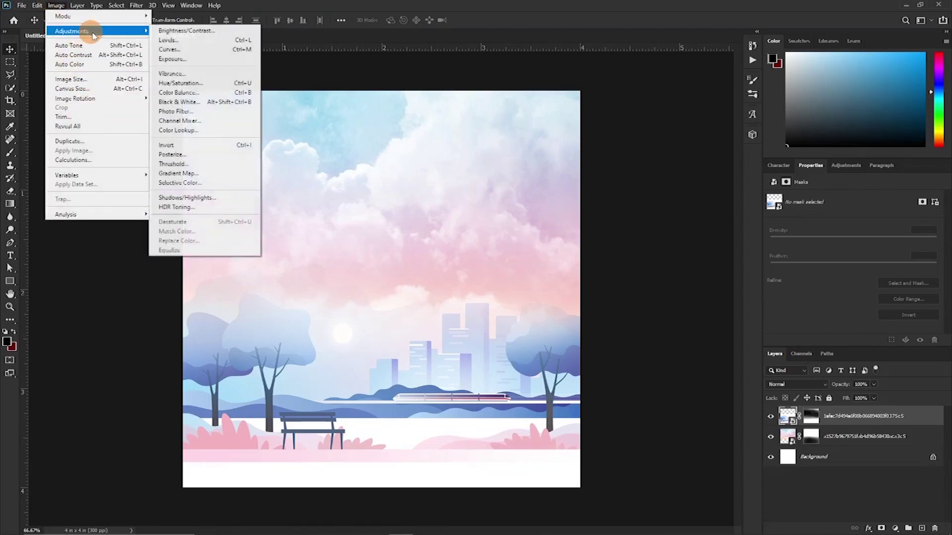
click(179, 104)
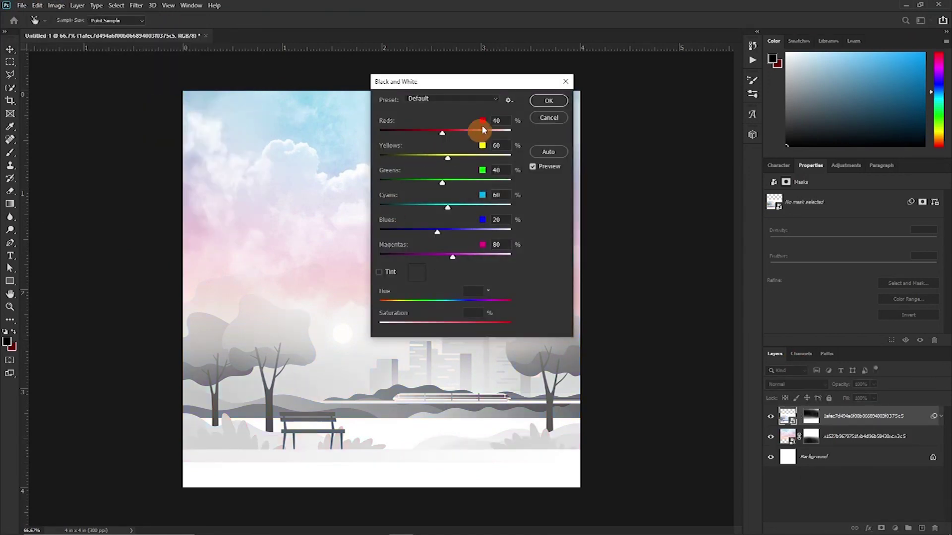
click(546, 101)
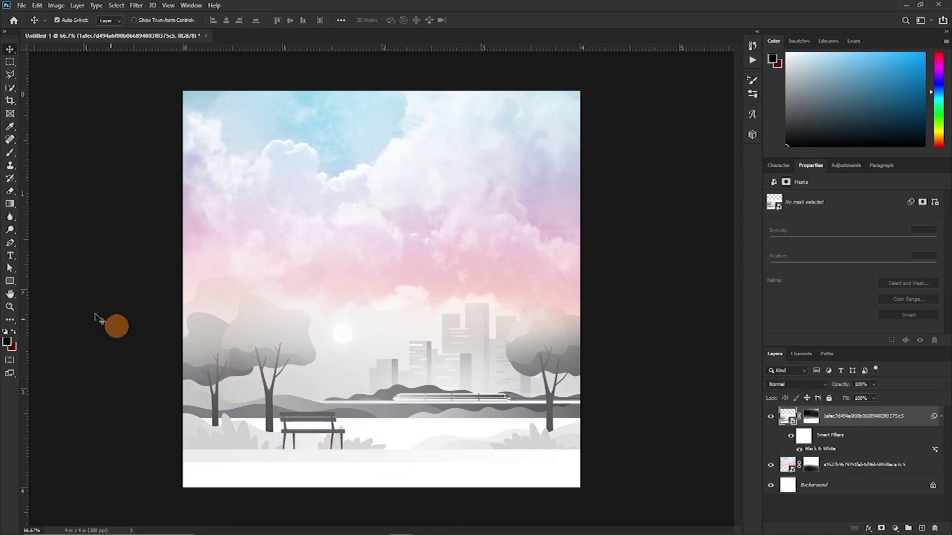
Draw a black rectangle about 1340 px wide and 216 px high across the bottom of the canvas.
click(9, 282)
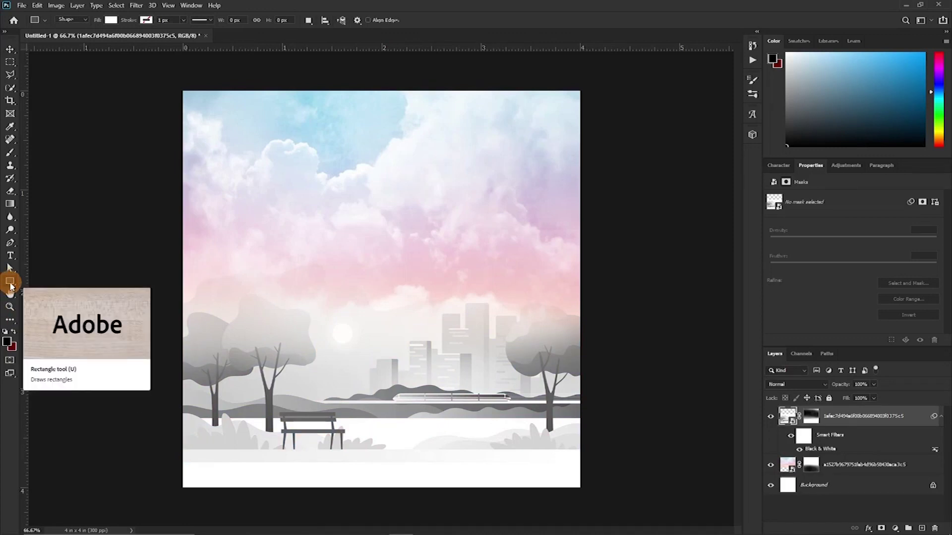
drag(156, 429, 616, 490)
double_click(787, 416)
key(Return)
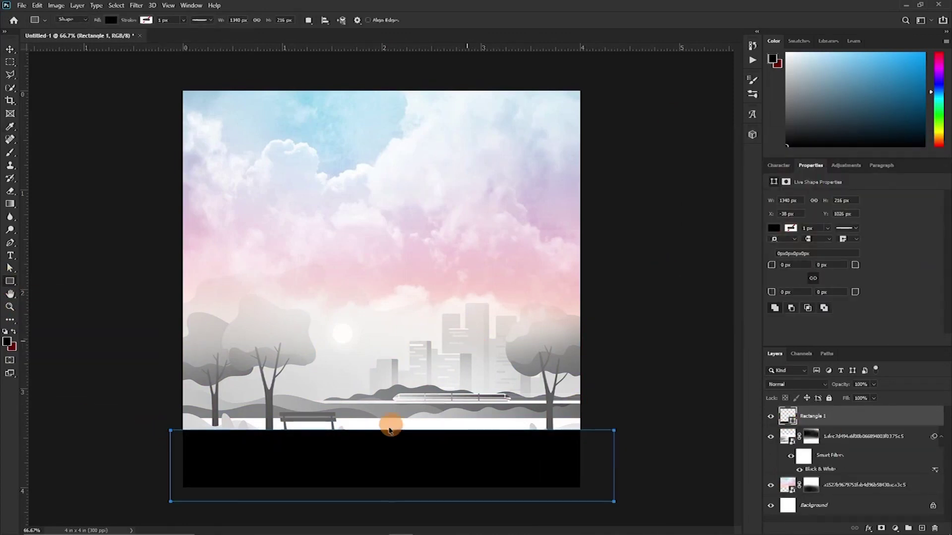
key(v)
click(438, 274)
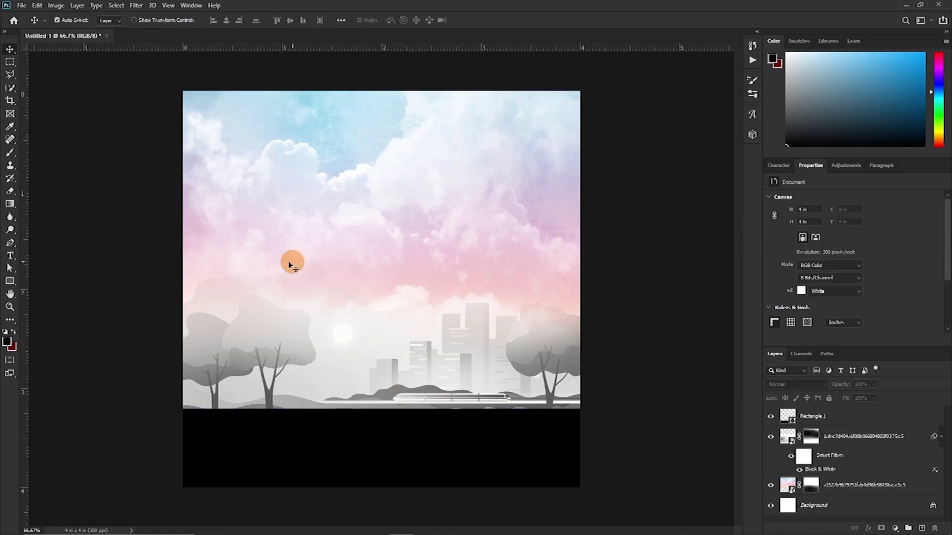
Place the squre arch image from File Explorer and lower it so its base sits behind the black rectangle.
mouse_move(280, 529)
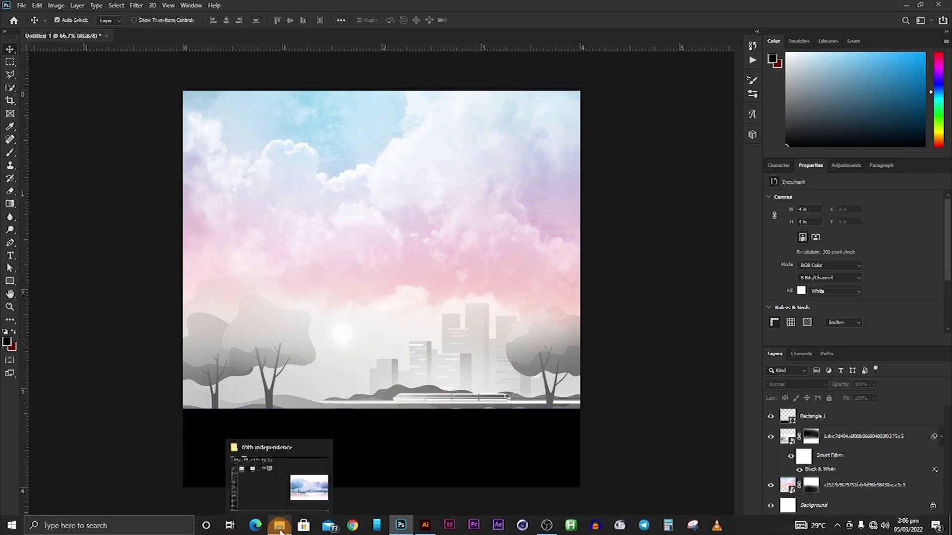
click(273, 495)
drag(331, 121, 391, 386)
click(823, 426)
drag(825, 458, 775, 450)
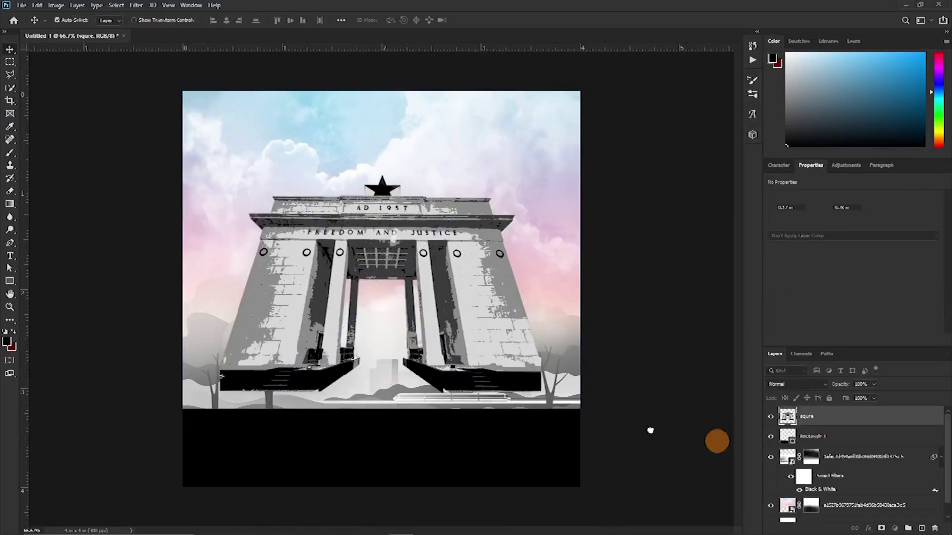
drag(449, 288, 450, 359)
scroll(848, 499, down, 1)
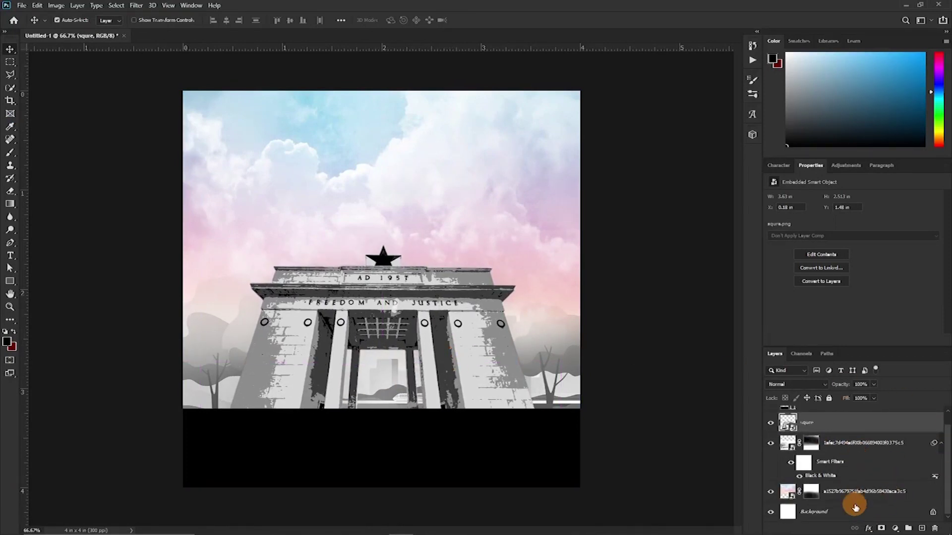
Center the arch horizontally against the Background layer and shift the cloud sky up to Y -0.37 in.
click(857, 514)
click(226, 22)
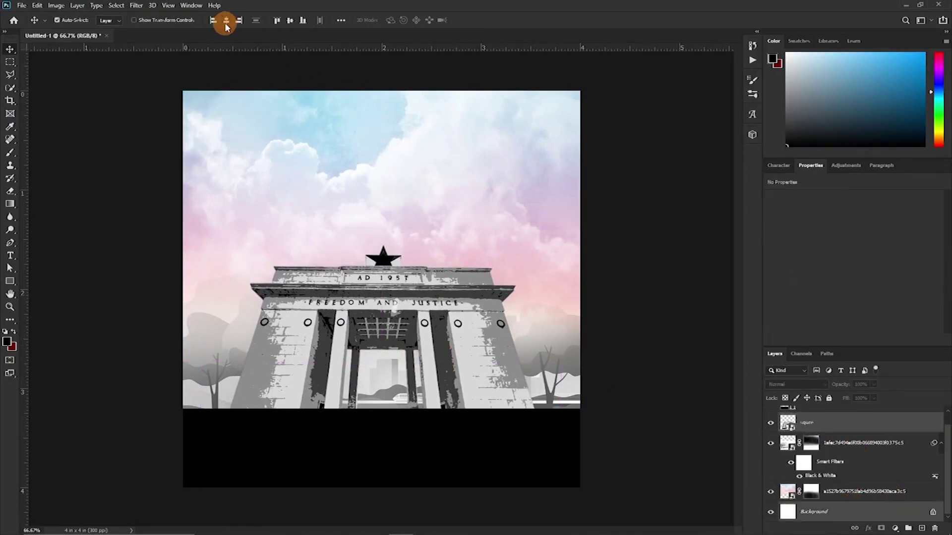
click(837, 423)
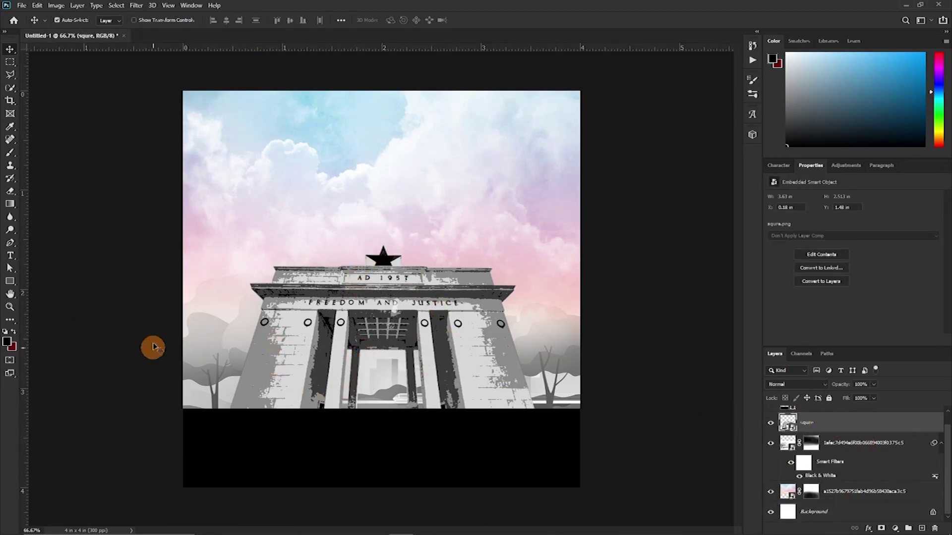
drag(373, 218, 370, 204)
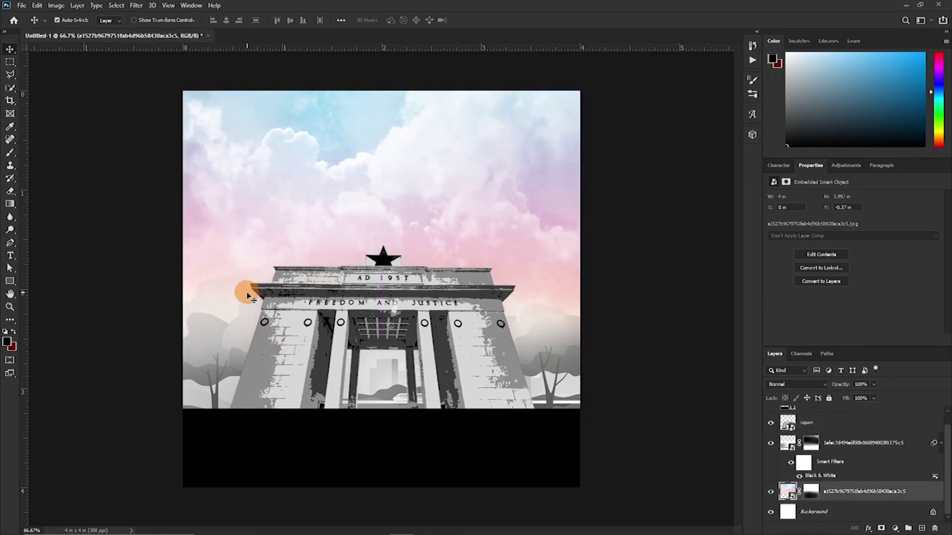
Place the Birds-PNG-Image file from File Explorer, scale it down, and position the flock in the sky right of the arch's star.
mouse_move(270, 530)
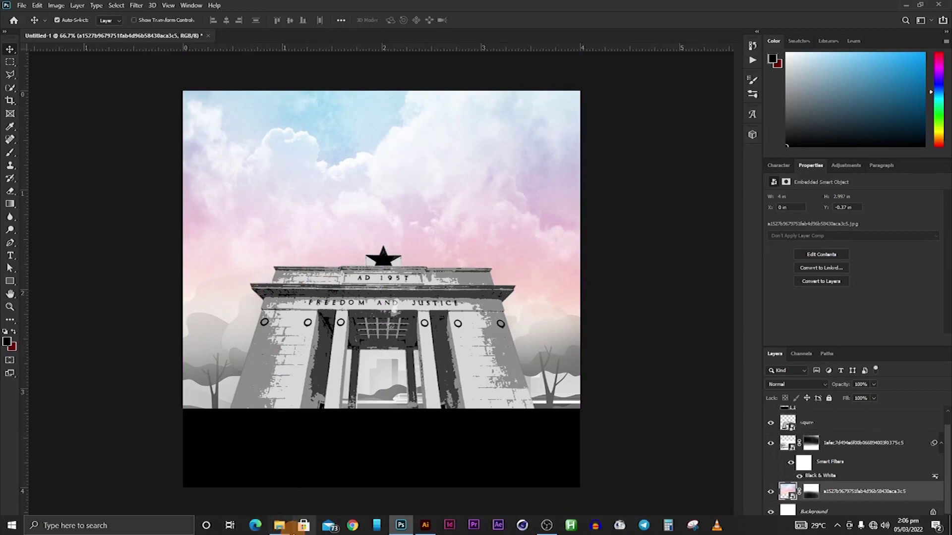
click(280, 527)
drag(263, 129, 262, 170)
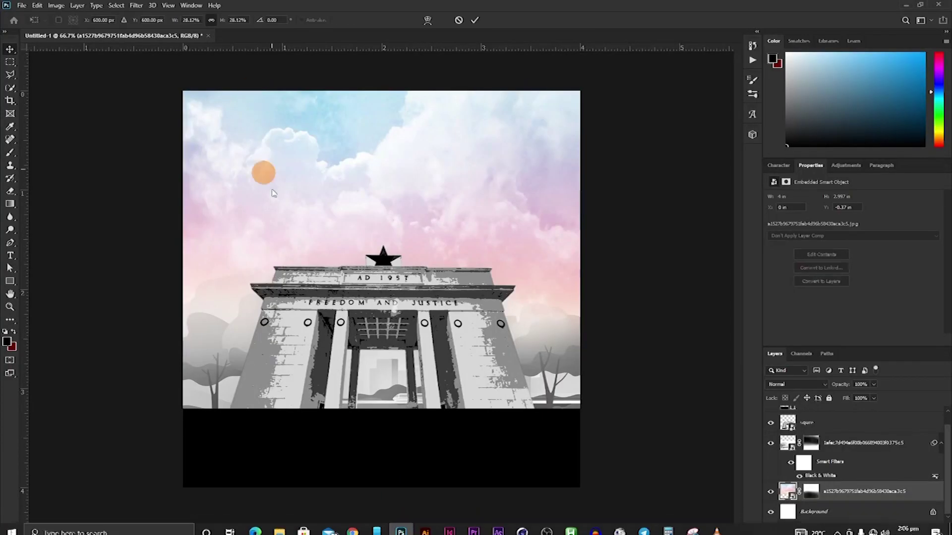
drag(580, 420, 393, 297)
key(Return)
drag(446, 255, 515, 223)
Mirror one birds flock horizontally and keep a smaller copy in the sky's upper-left corner.
click(37, 5)
mouse_move(52, 231)
click(183, 386)
click(255, 110)
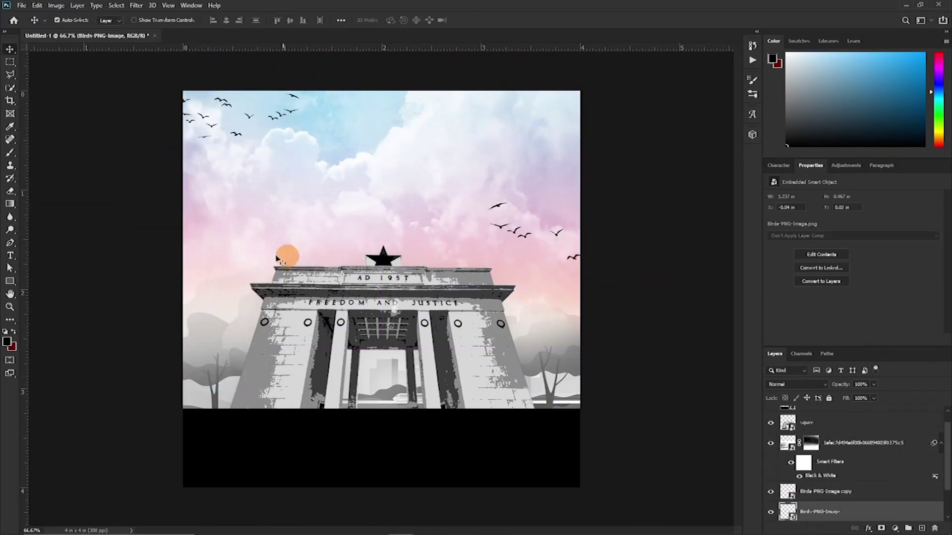
Place the 65 lettering image from File Explorer at about 1.08 in wide, just above the arch's star.
mouse_move(381, 531)
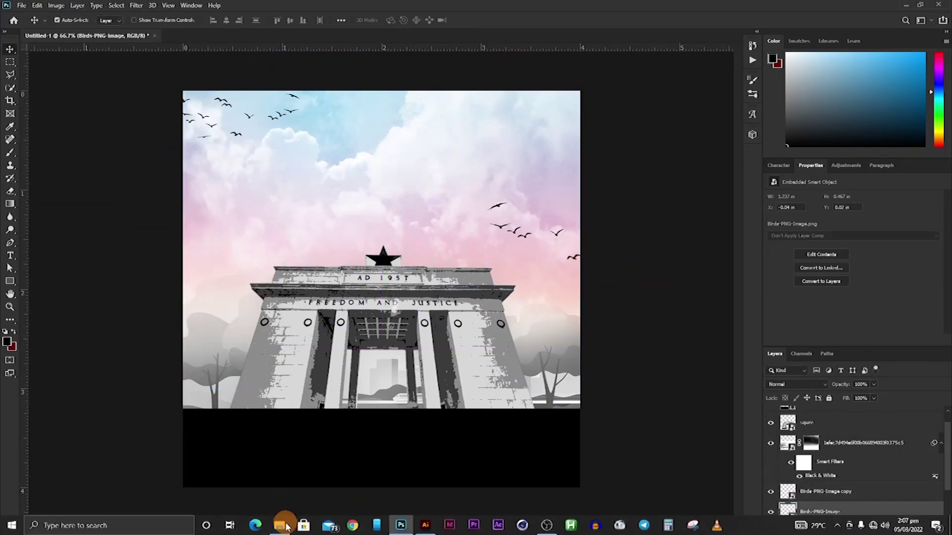
mouse_move(284, 528)
click(272, 486)
click(144, 149)
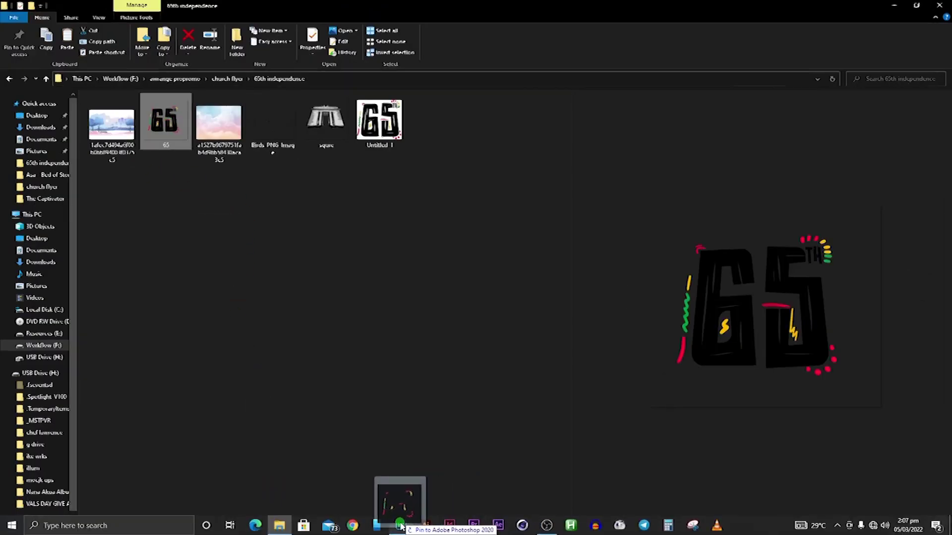
click(401, 529)
drag(383, 270, 401, 239)
click(692, 325)
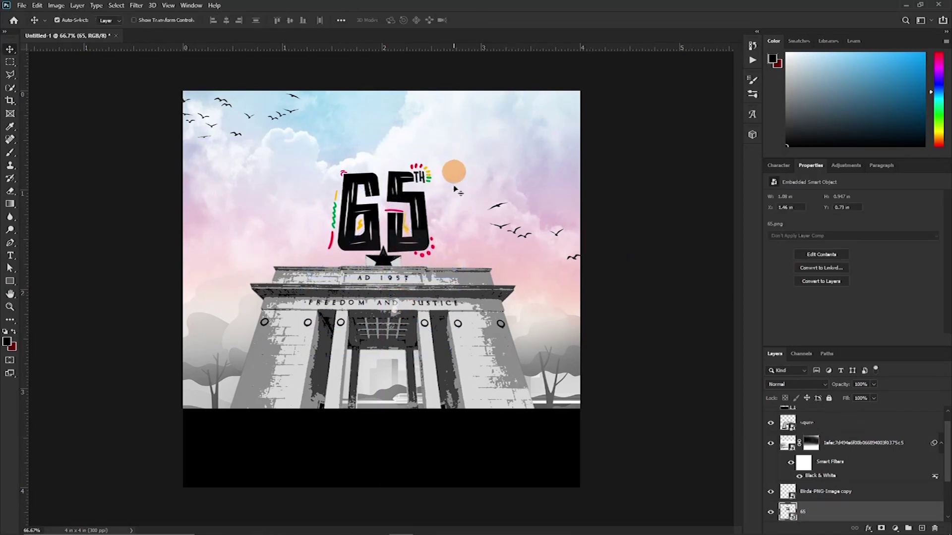
Add the text "Independence" in the sky above the 65 lettering.
key(t)
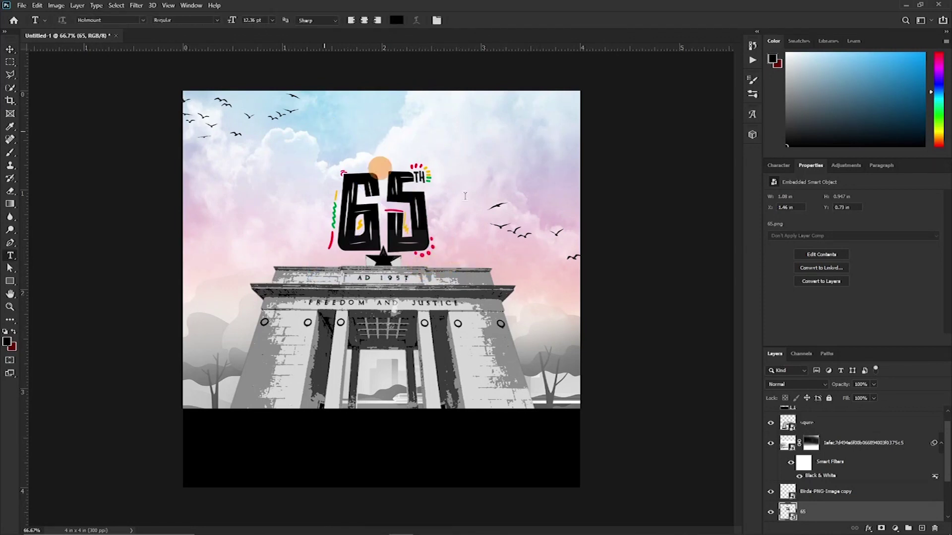
click(324, 130)
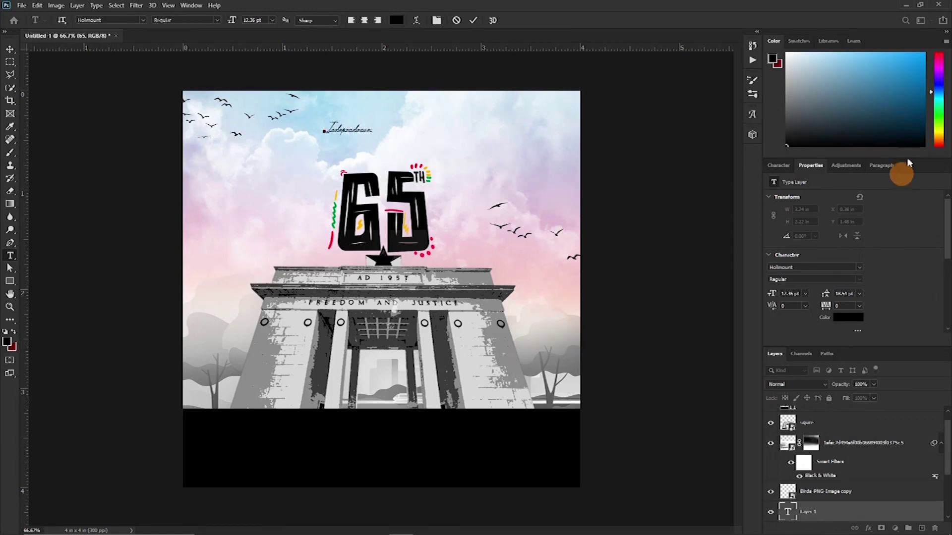
key(ctrl+Return)
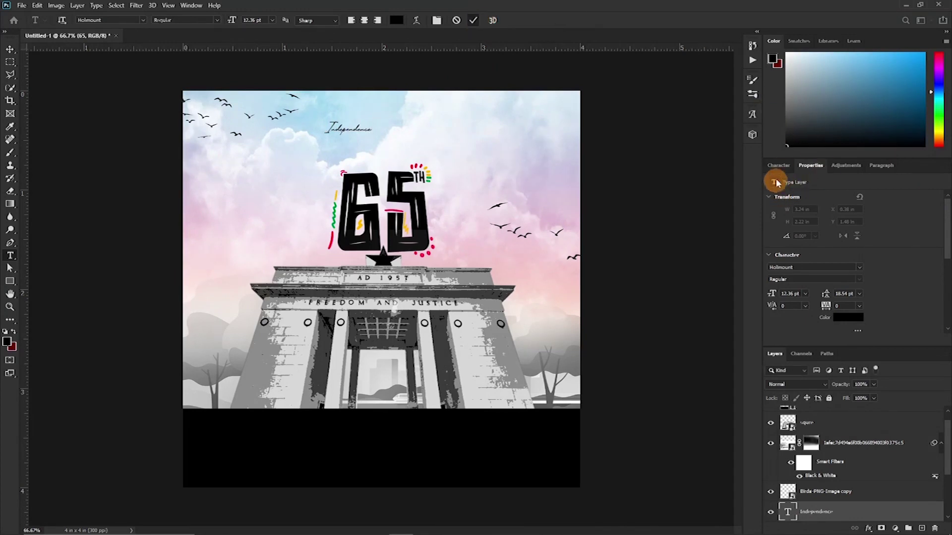
Set the Independence text's font to Naluka Regular.
click(779, 165)
click(779, 184)
text(nsa)
click(835, 210)
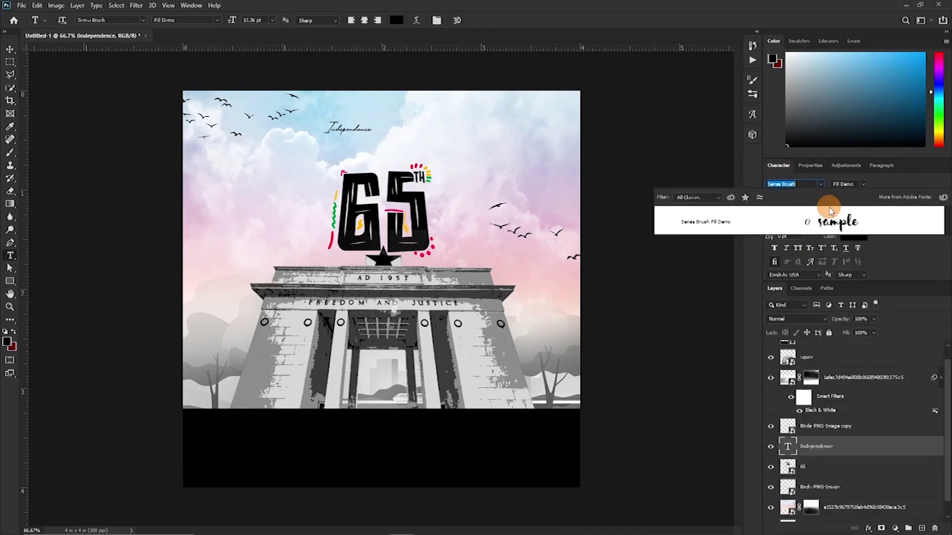
key(BackSpace)
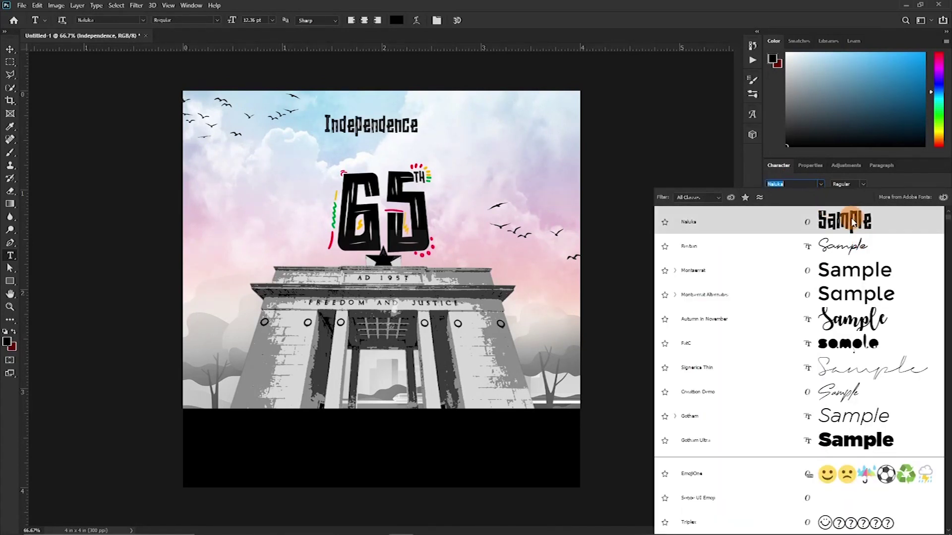
click(439, 157)
Move the Independence text down to just above the arch's star and raise the 65 lettering so it sits directly over it.
key(v)
drag(386, 112, 399, 232)
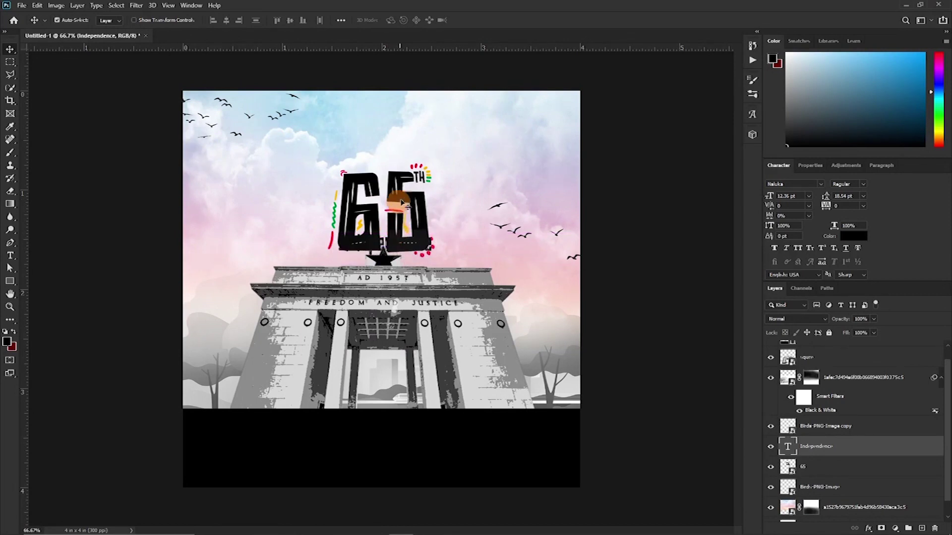
ctrl+click(405, 202)
drag(402, 195, 403, 181)
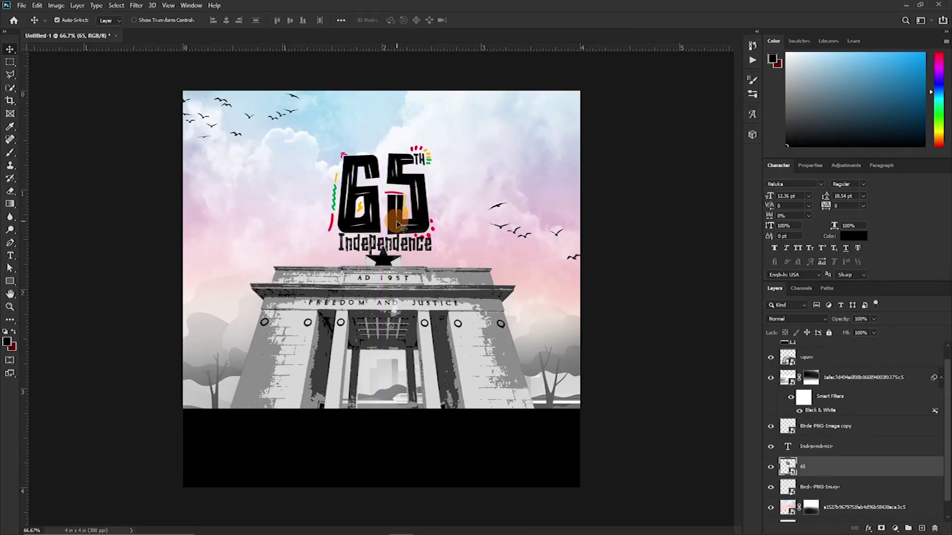
Nudge the upper-left birds slightly higher and add the text "Aniversary" in the sky beside the 65 lettering.
mouse_move(270, 115)
mouse_down()
mouse_move(259, 110)
mouse_move(272, 102)
mouse_up()
key(t)
click(261, 171)
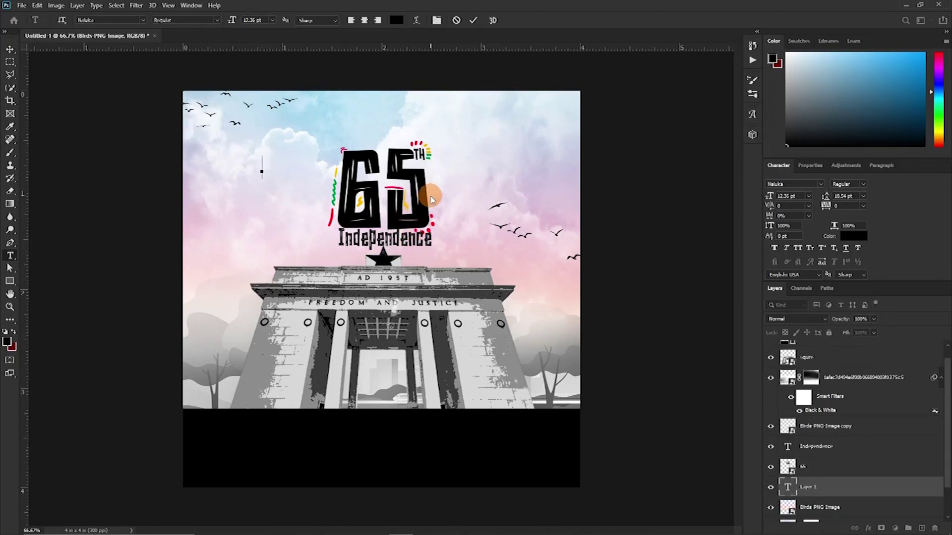
text(Aniversary)
click(474, 21)
key(v)
Set the Aniversary text's font to Holimount Regular.
click(793, 184)
text(hol)
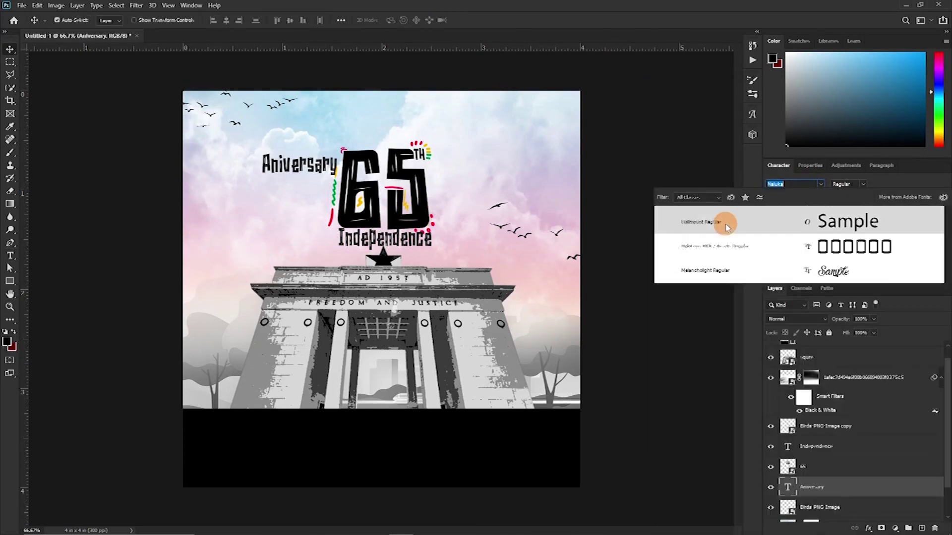
click(723, 222)
Enlarge the Anniversary script to about 41 pt, place it across the arch's star, and stack its layer above the arch image.
key(ctrl+t)
drag(307, 181, 360, 212)
key(Return)
drag(304, 159, 387, 255)
mouse_move(836, 497)
mouse_down()
mouse_move(789, 350)
mouse_move(784, 396)
mouse_move(774, 391)
mouse_move(784, 367)
mouse_up()
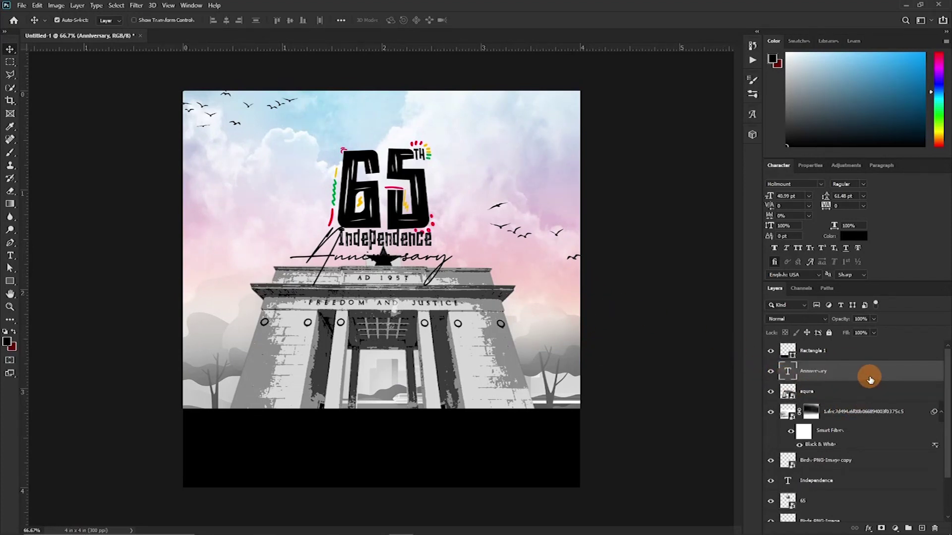
Give the Anniversary text a 5 px outside stroke in white (ffffff).
double_click(870, 380)
click(561, 111)
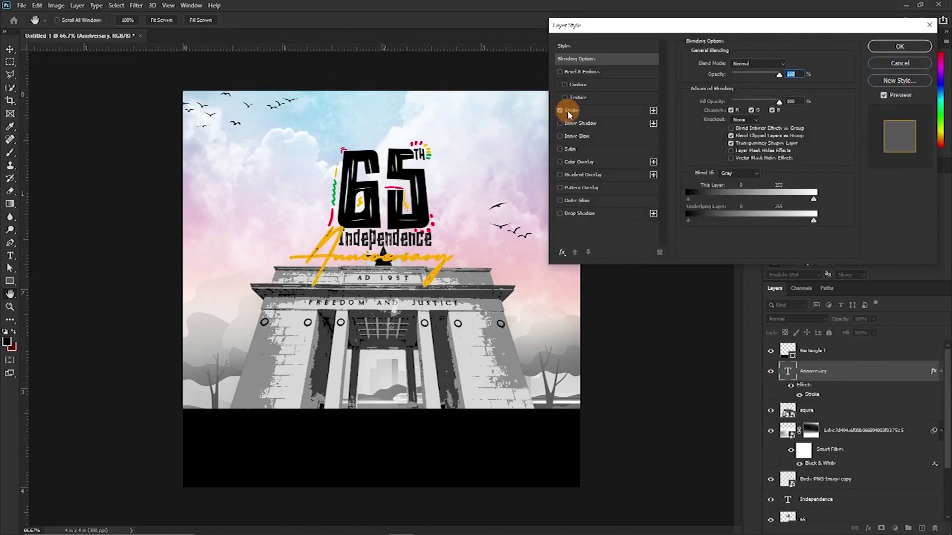
click(597, 110)
click(739, 74)
click(735, 75)
click(709, 135)
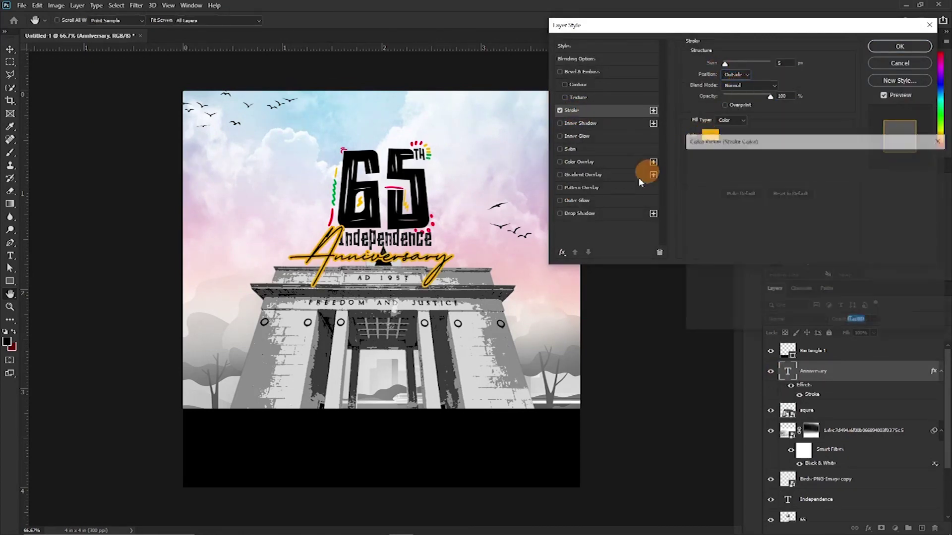
click(690, 172)
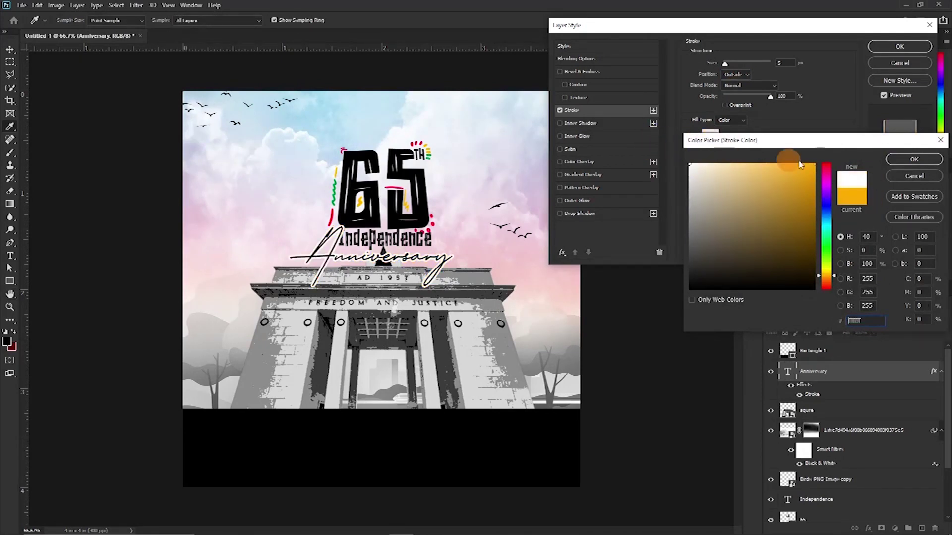
click(914, 159)
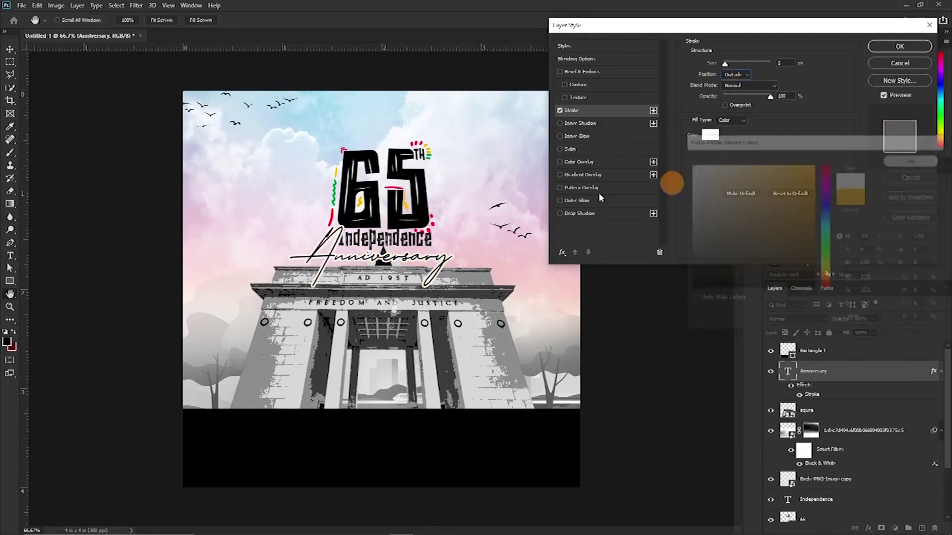
click(900, 46)
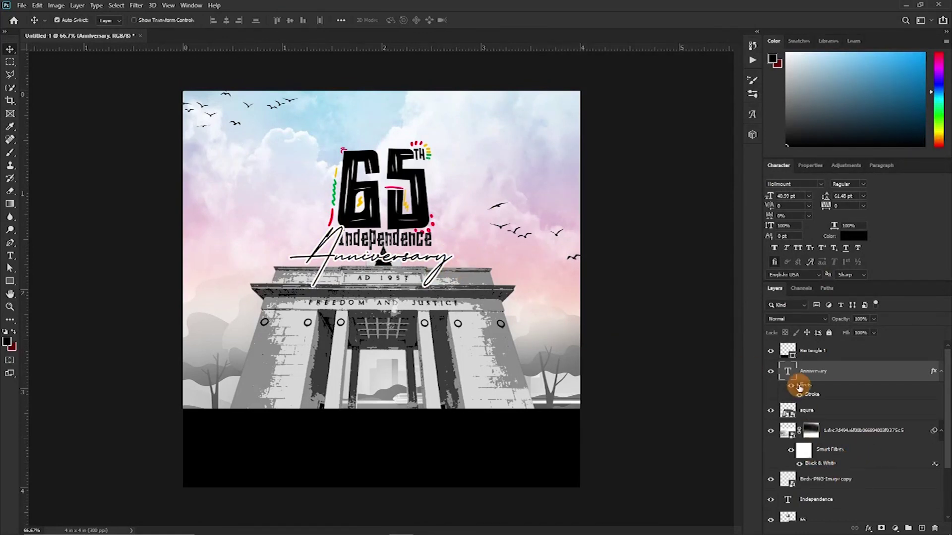
Stack the Independence text layer directly above Anniversary and raise the Anniversary script slightly.
drag(817, 499, 814, 367)
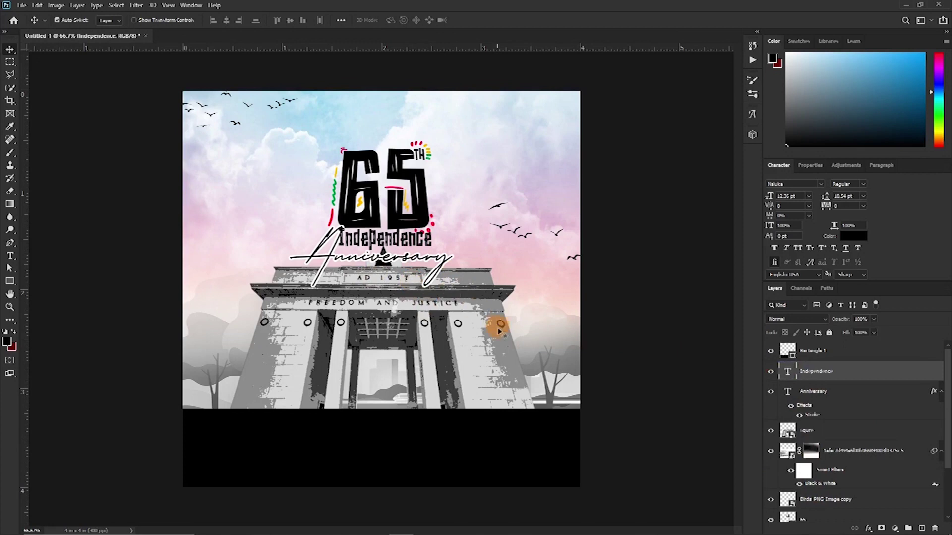
click(811, 390)
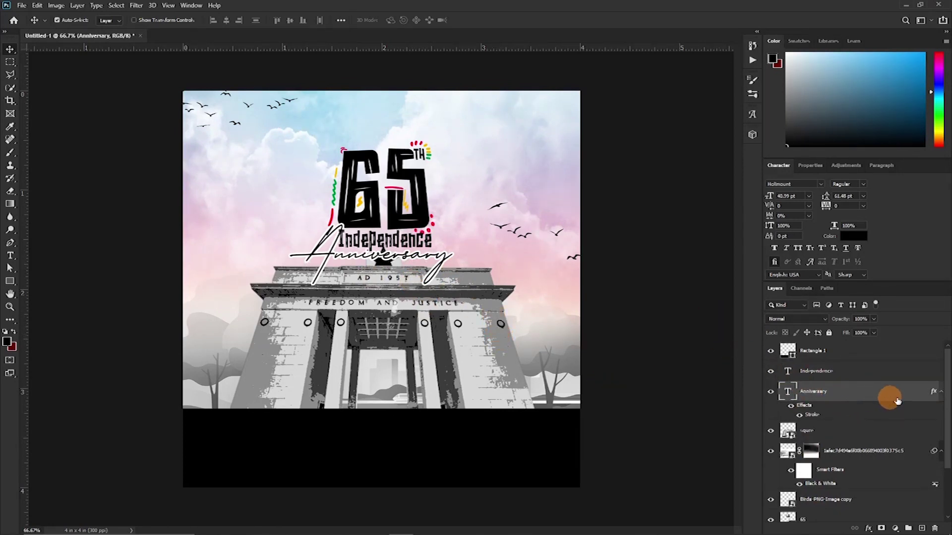
click(942, 393)
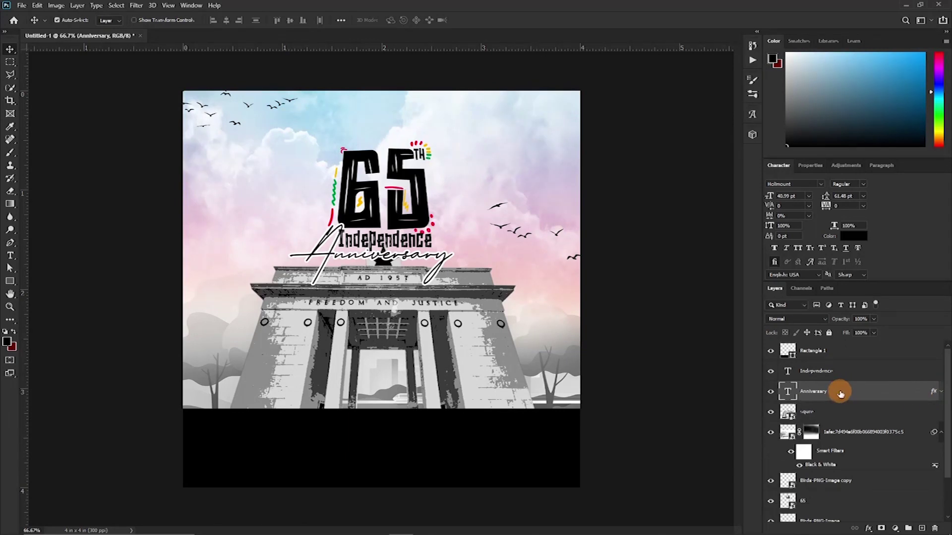
Duplicate the Anniversary text and rotate the lower of the two layers by about 2.24 degrees.
key(ctrl+j)
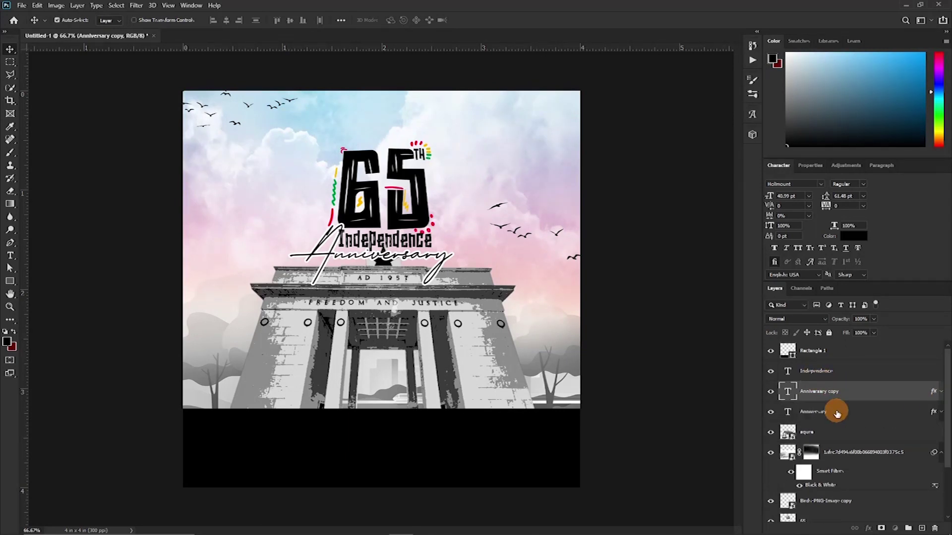
key(alt+bracketleft)
key(ctrl+t)
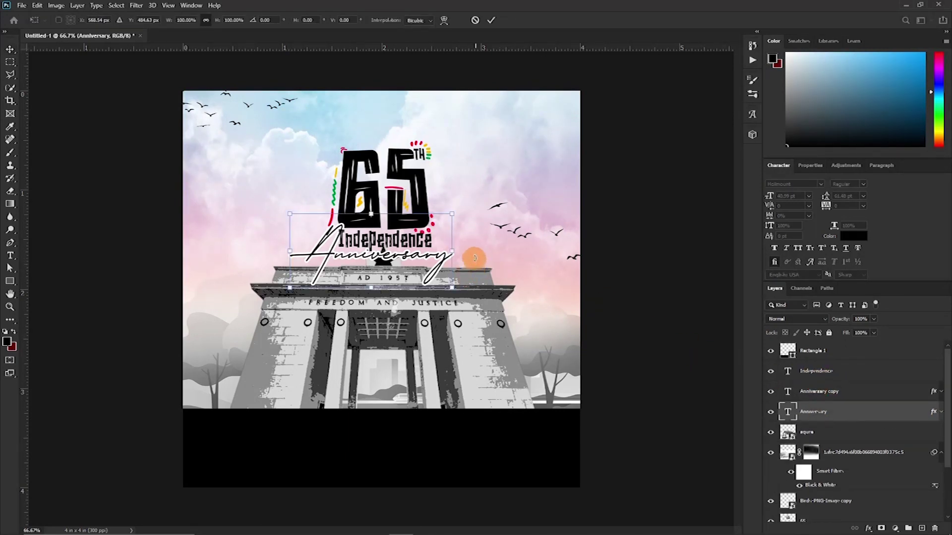
drag(471, 256, 472, 260)
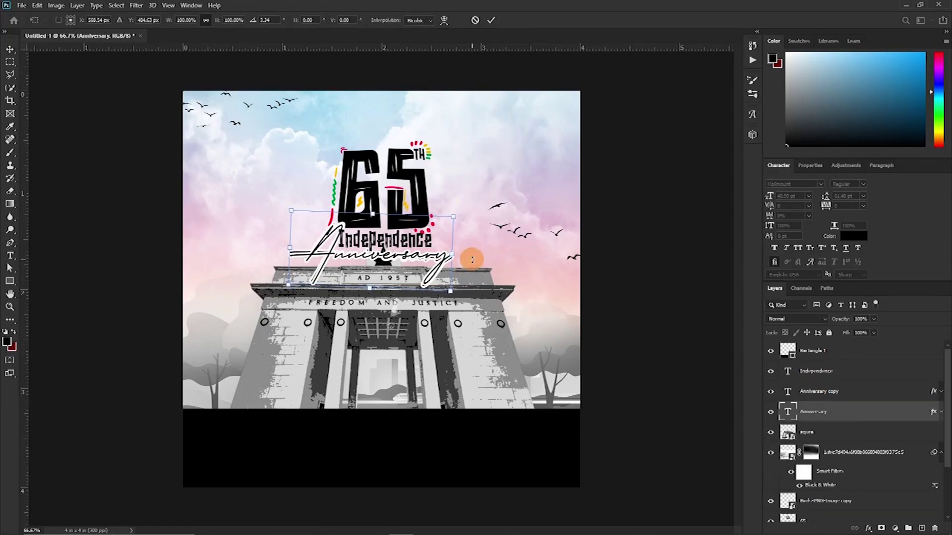
key(Return)
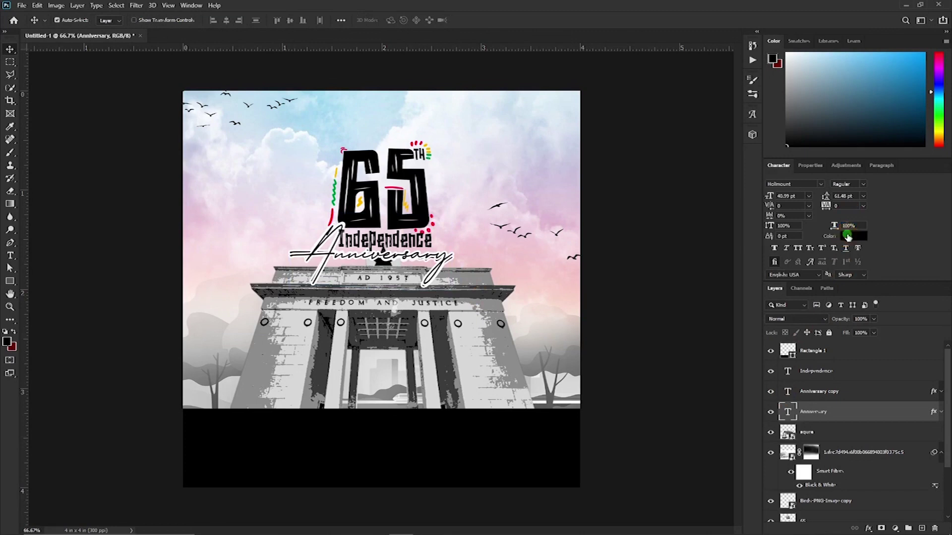
Color the lower, rotated Anniversary text with the red sampled from the 65 lettering's accents.
click(848, 237)
click(814, 163)
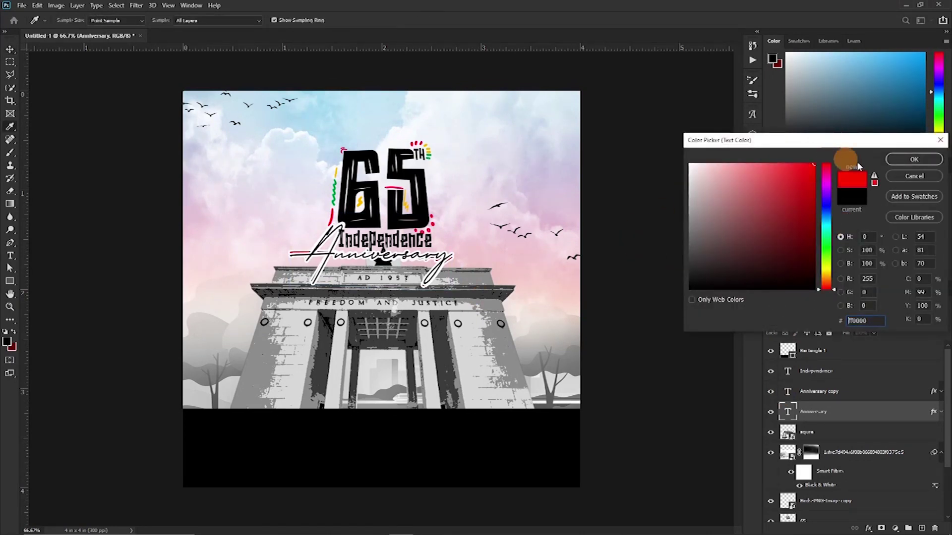
click(435, 221)
click(905, 164)
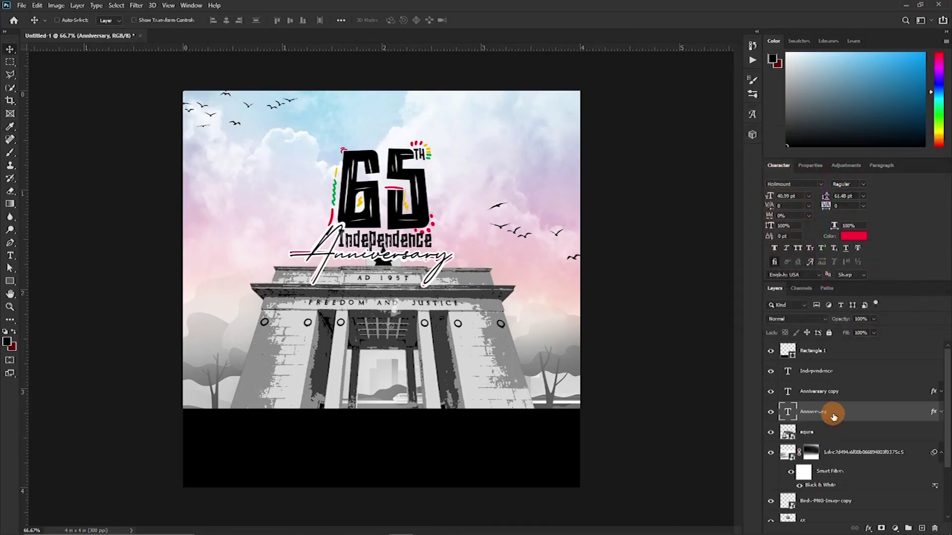
Add two more offset Anniversary copies beneath the black script, one yellow and one in the lettering's green.
key(ctrl+j)
click(854, 236)
click(914, 159)
key(ctrl+j)
click(854, 236)
click(436, 155)
key(Return)
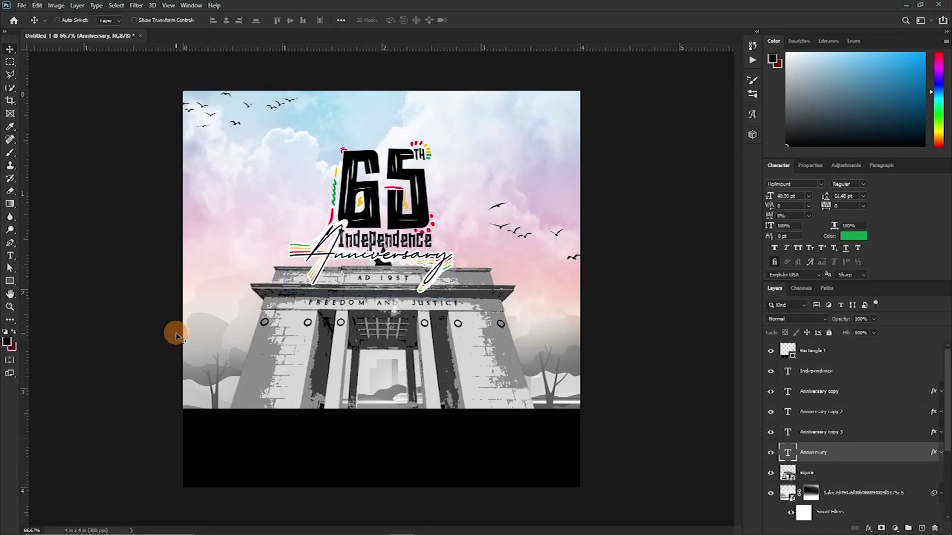
Place the flag image from File Explorer, stack it above all layers, and position the ribbon over the lower-left part of the black band.
ctrl+click(259, 315)
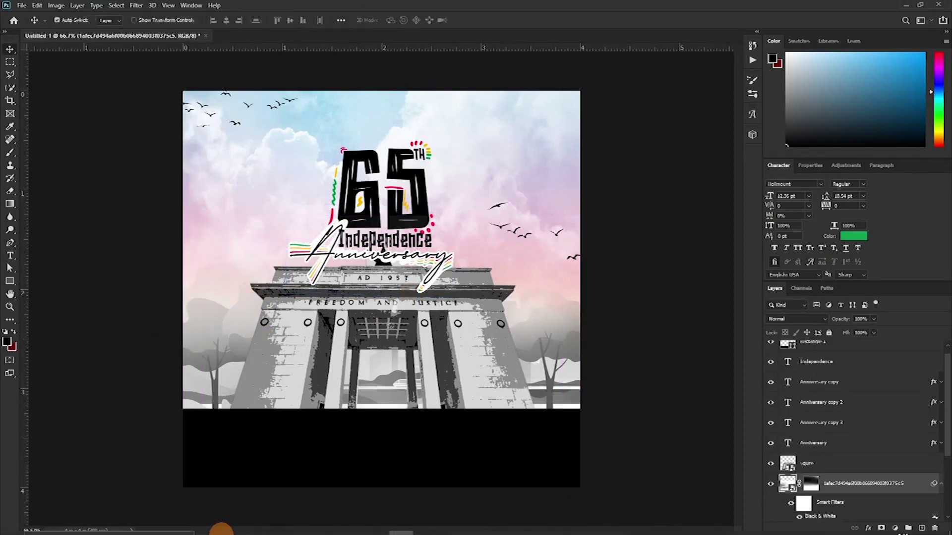
click(279, 529)
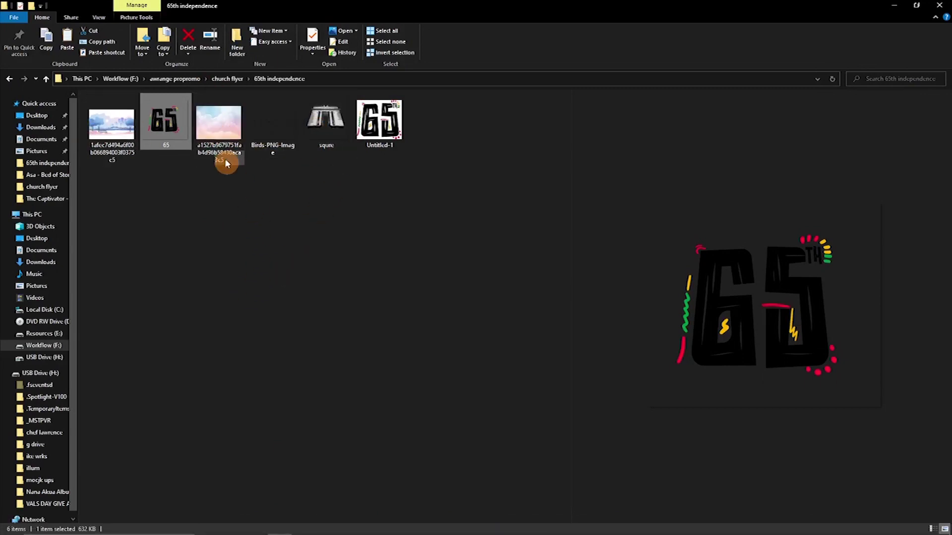
click(235, 193)
drag(318, 130, 374, 437)
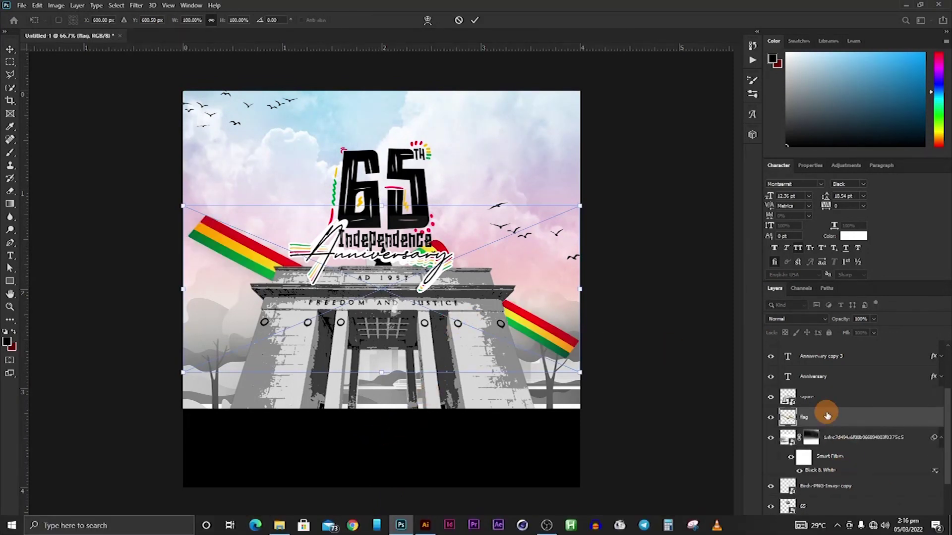
drag(824, 412, 813, 347)
drag(357, 406, 431, 413)
Add the text "handles" on the black band beside the flag ribbon and color it white (ffffff).
key(t)
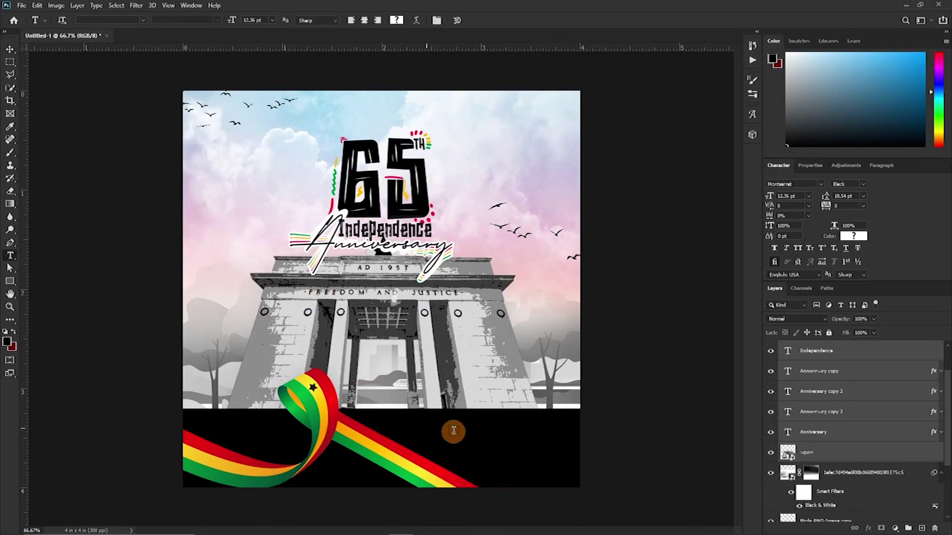
click(453, 431)
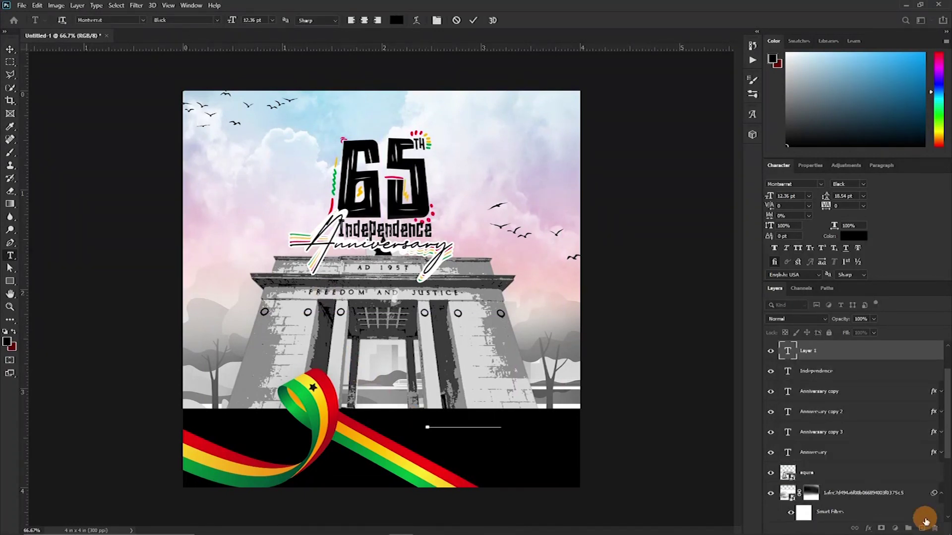
click(471, 20)
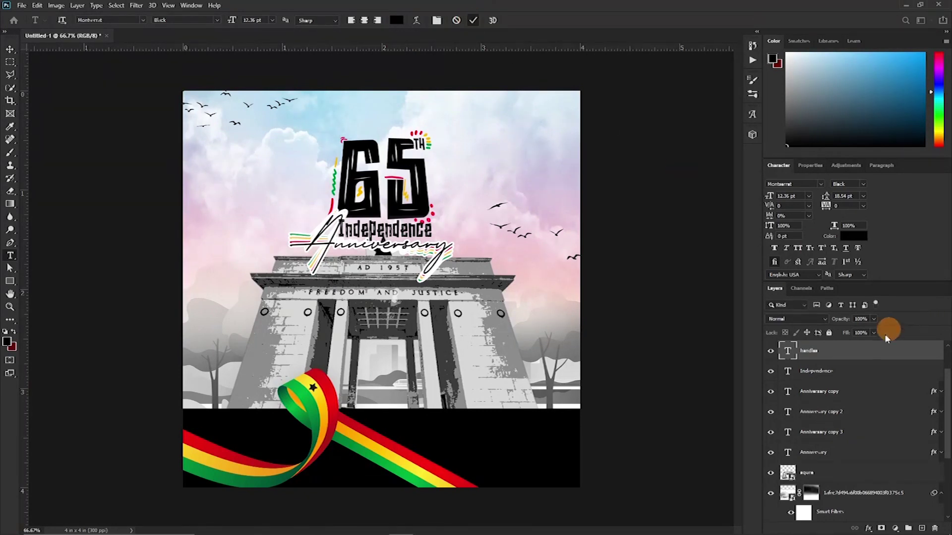
click(854, 236)
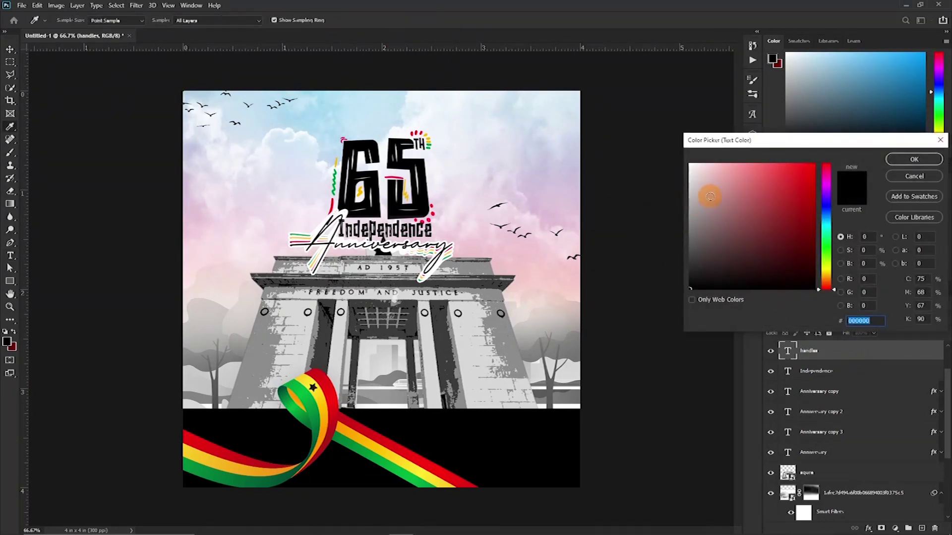
text(ffffff)
click(915, 159)
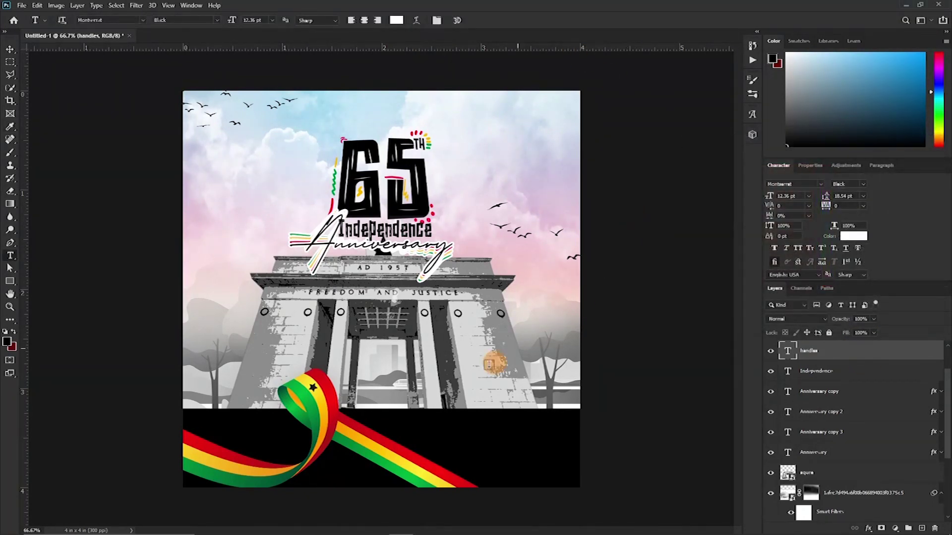
Stack the handles text layer above the black rectangle and below the flag.
key(v)
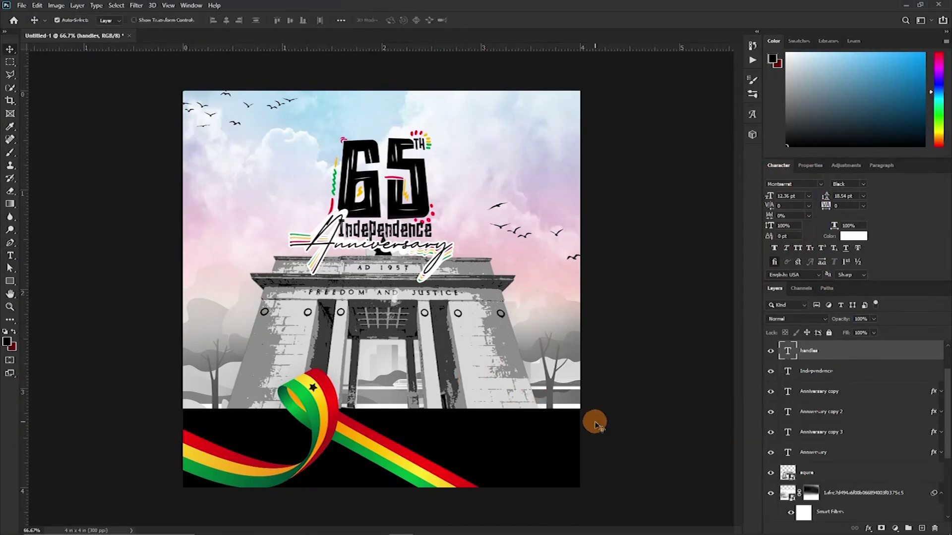
scroll(813, 416, up, 2)
drag(824, 401, 816, 365)
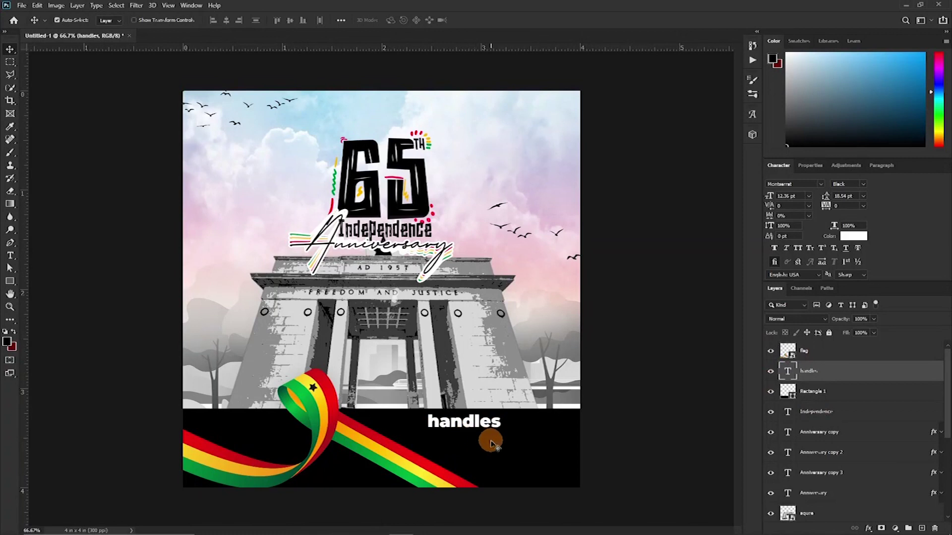
Turn the text into the all-caps, underlined heading "social meda handles:" in Montserrat Medium at 4.75 pt.
click(865, 186)
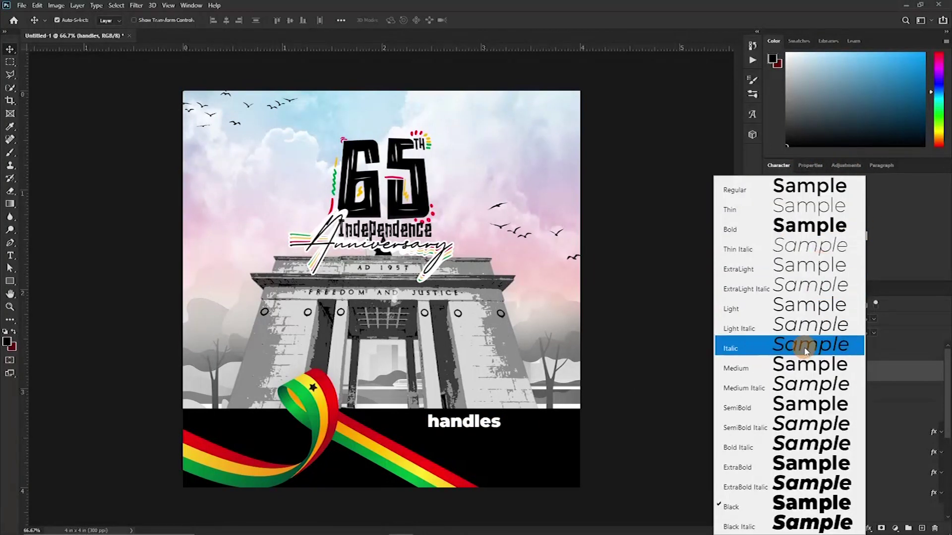
click(798, 367)
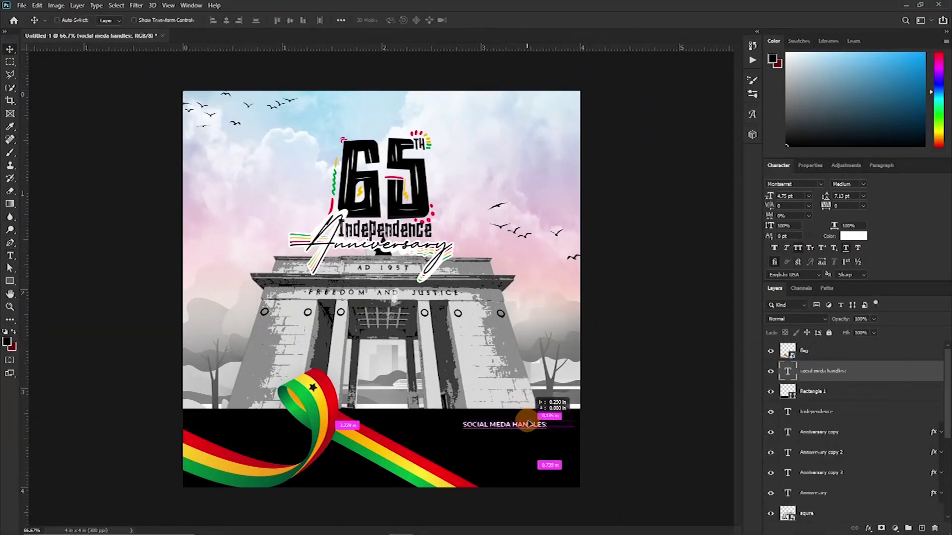
click(795, 249)
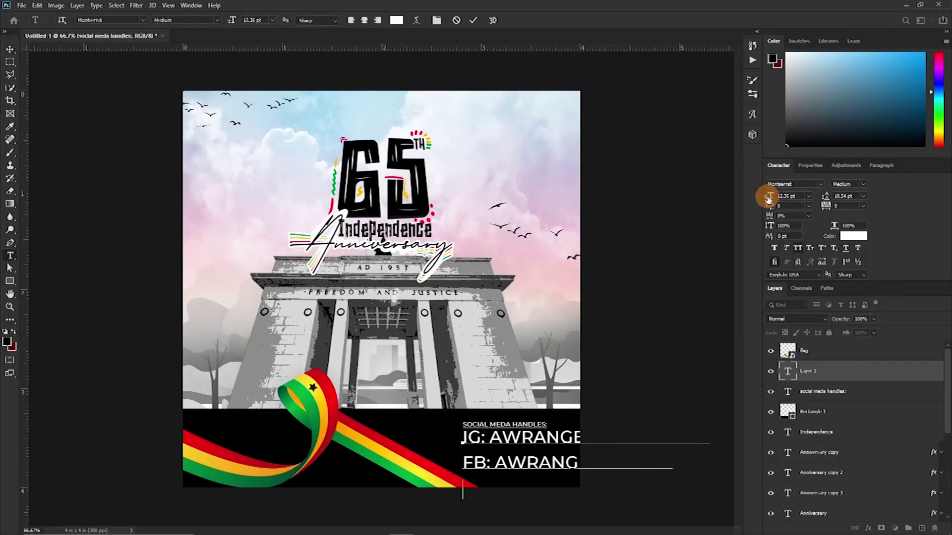
Add the IG "awrange_ impresions", FB "awrange Studios" and YouTube "Awrange Studos" lines below the heading at 4.93 pt, without all caps.
drag(769, 198, 759, 199)
click(795, 247)
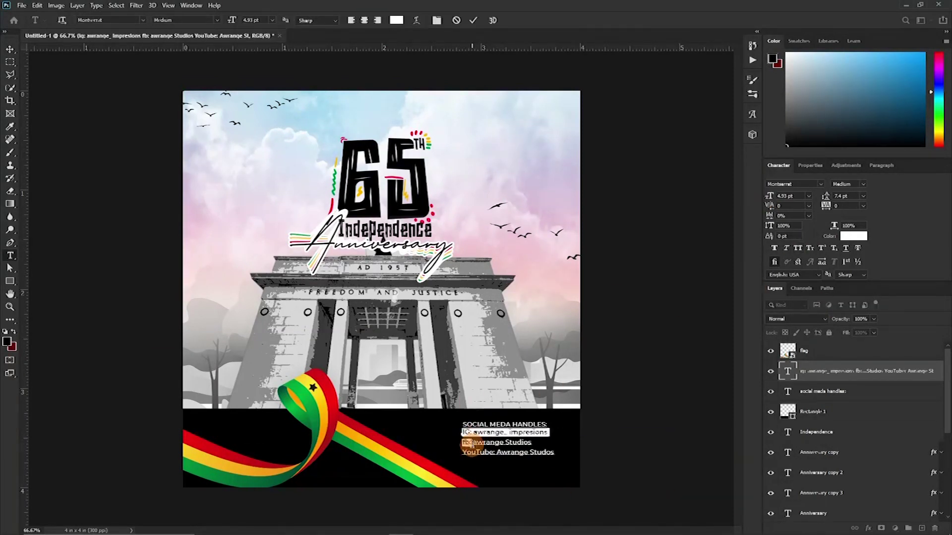
click(863, 457)
key(v)
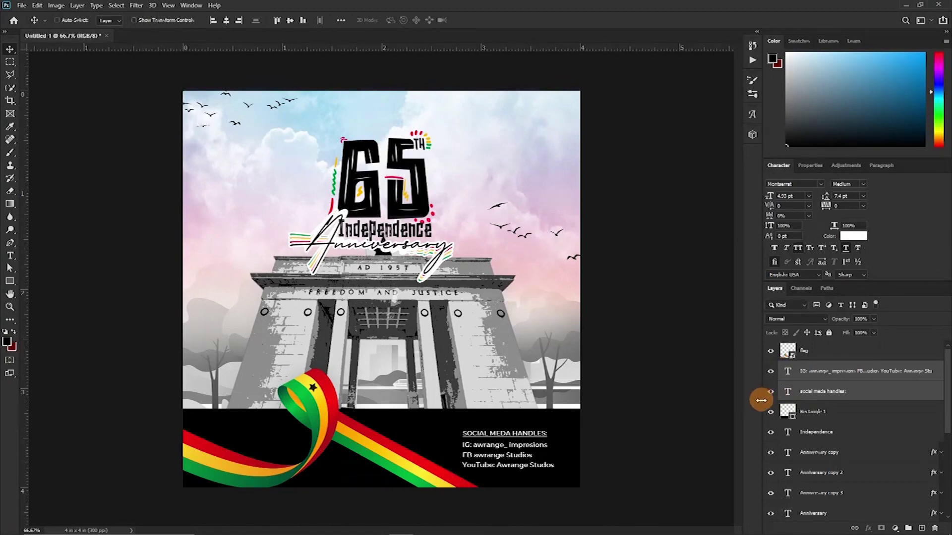
Hide the two social media text layers and place the ACCRA OUTLINE image from File Explorer across the black band.
drag(769, 392, 770, 372)
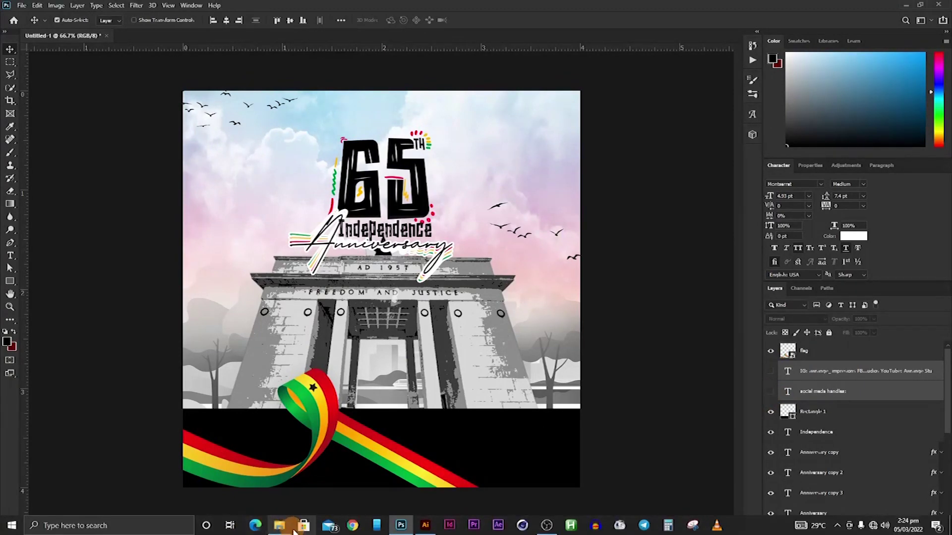
click(263, 485)
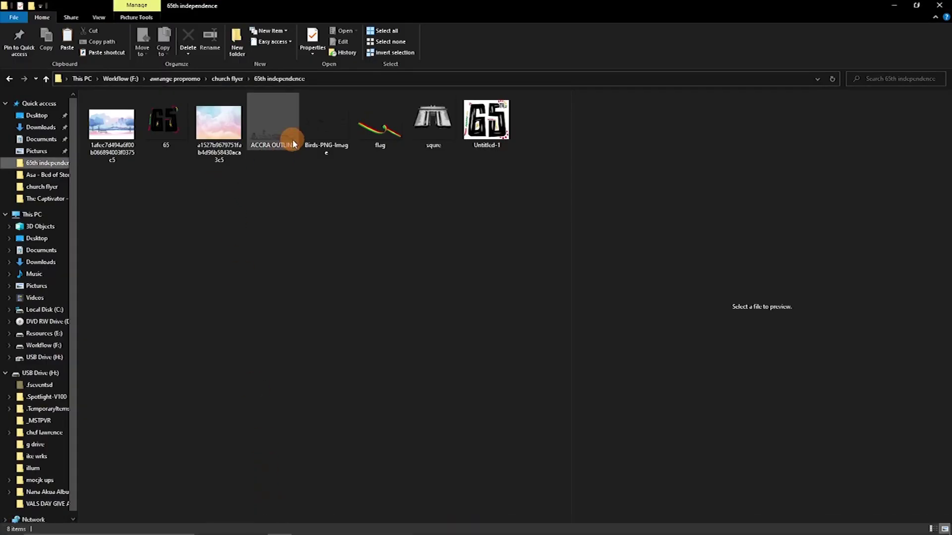
drag(281, 144, 420, 455)
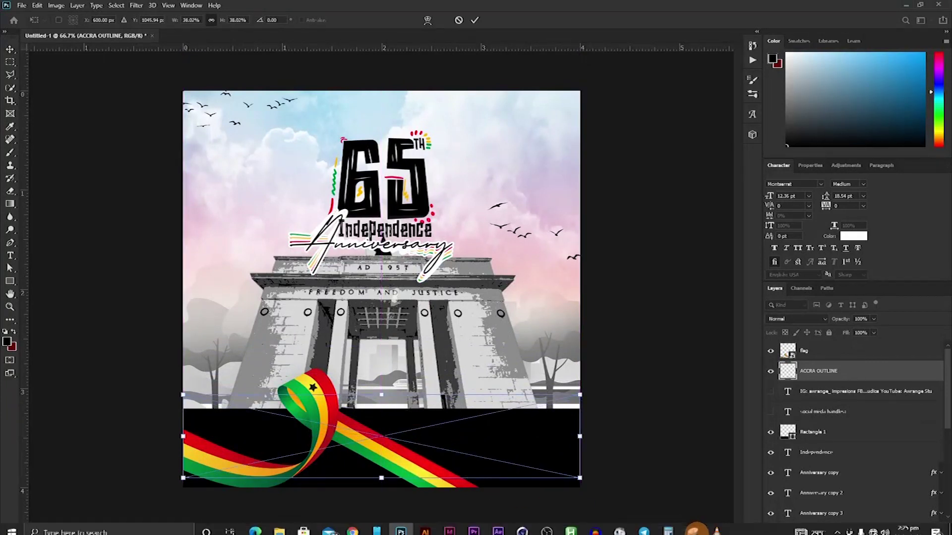
key(Return)
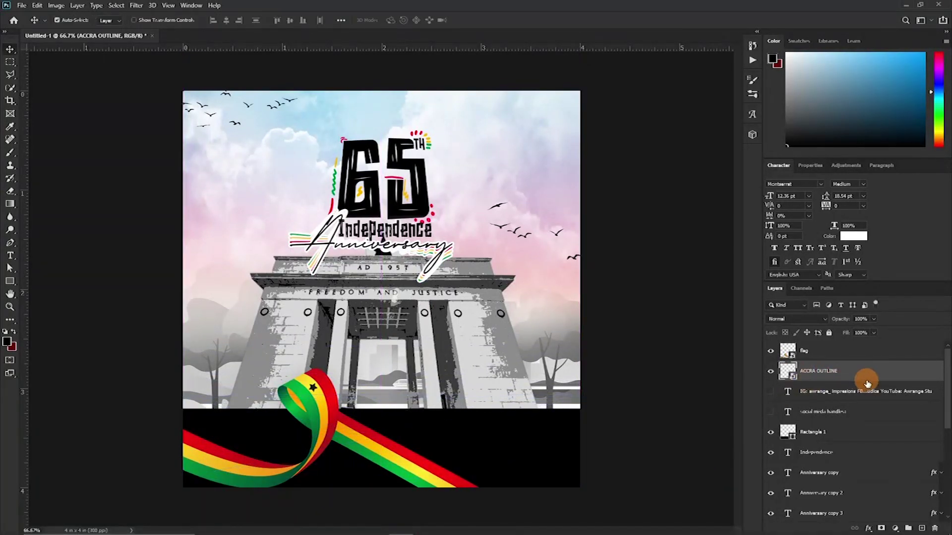
Apply a light Color Overlay to the ACCRA OUTLINE artwork and enlarge it down to the band's bottom edge.
double_click(866, 380)
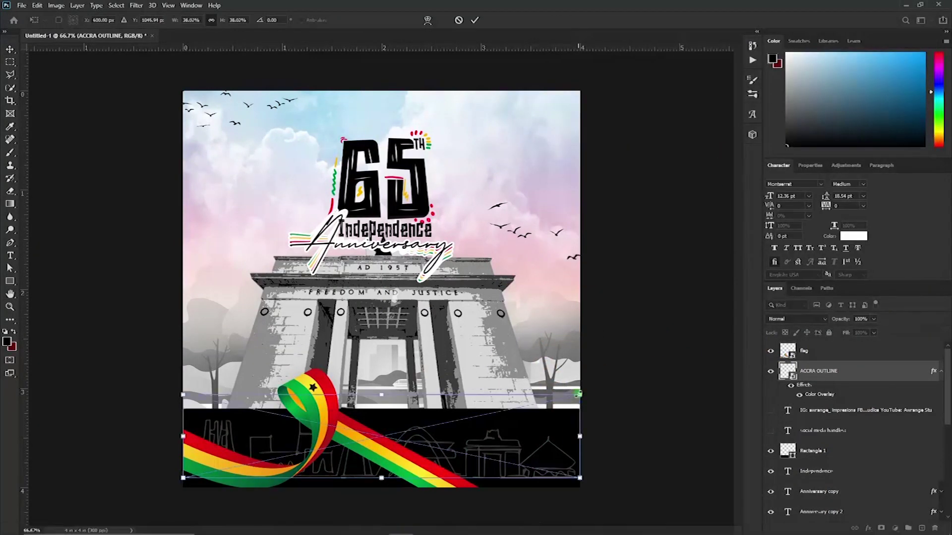
click(873, 486)
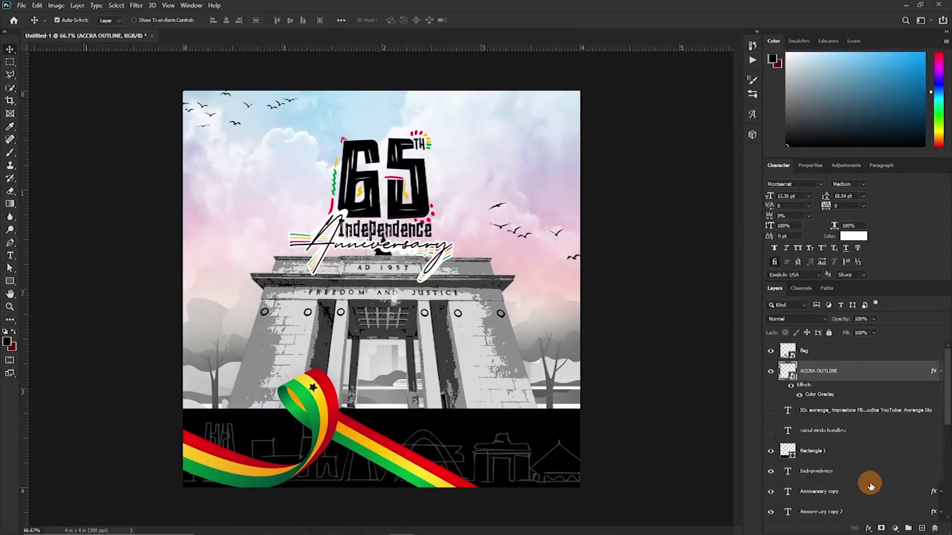